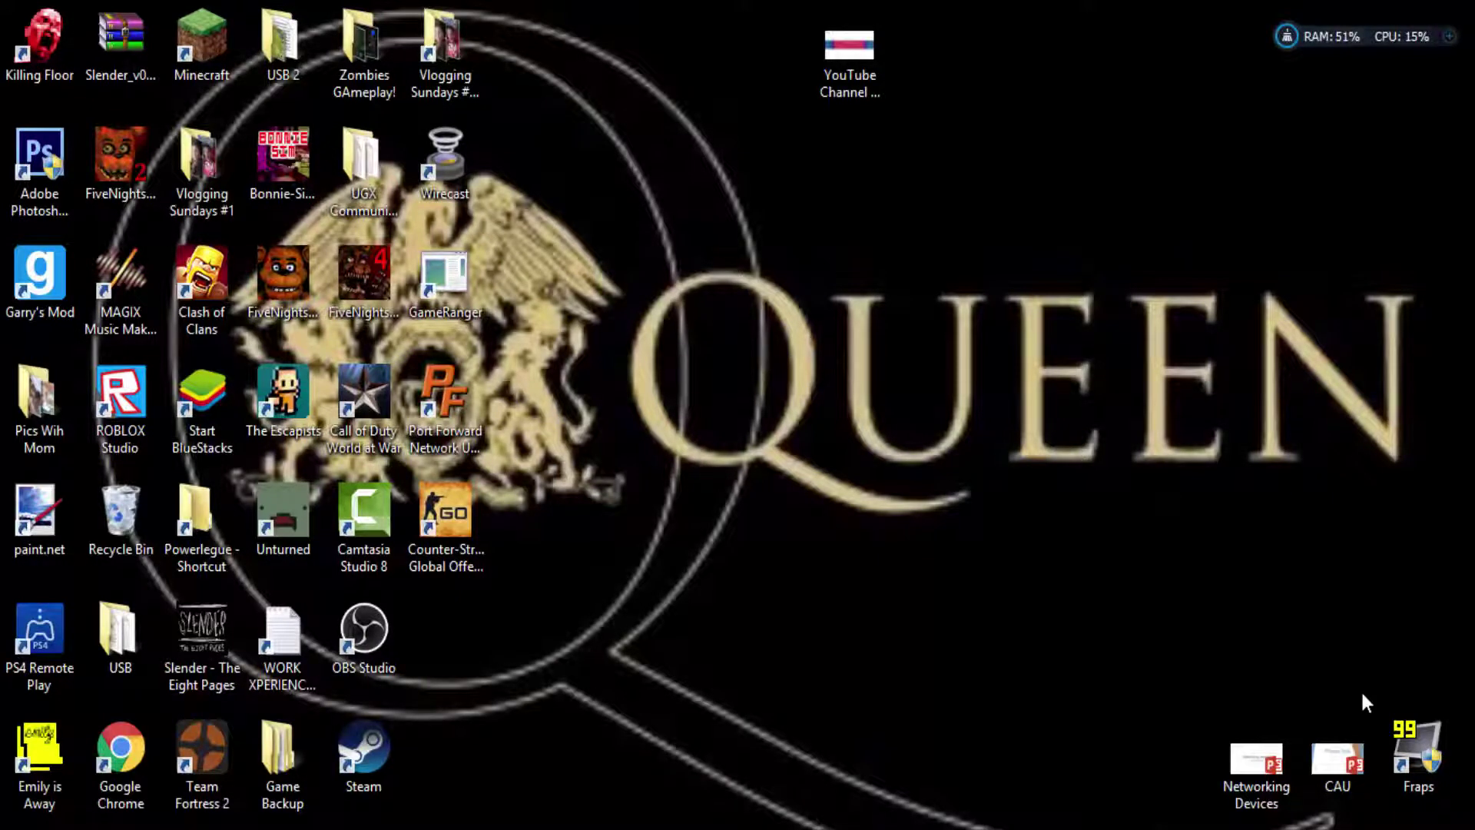
Open the YouTube Channel Art Template in paint.net.
right_click(832, 50)
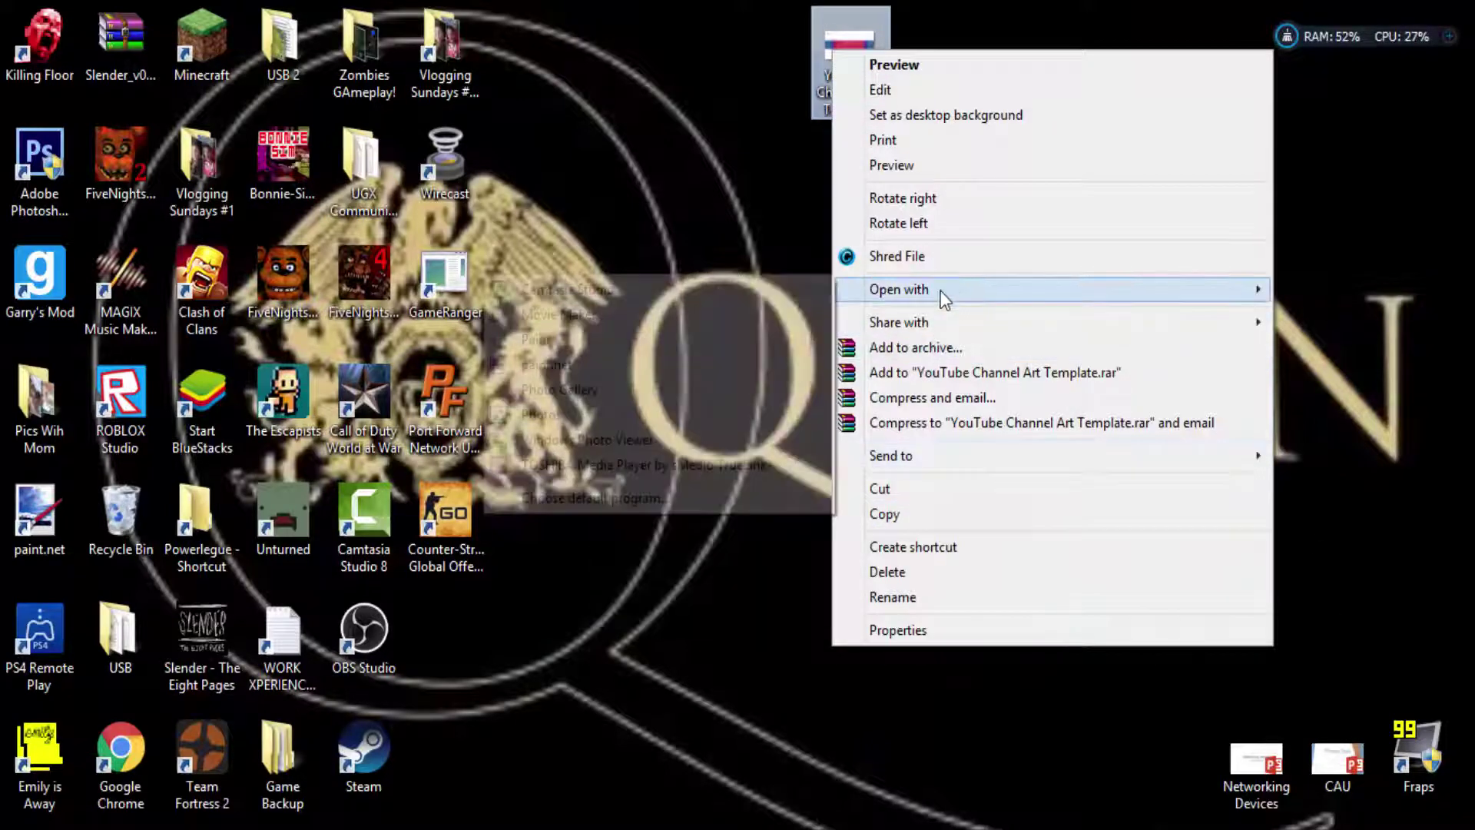
mouse_move(945, 296)
click(712, 365)
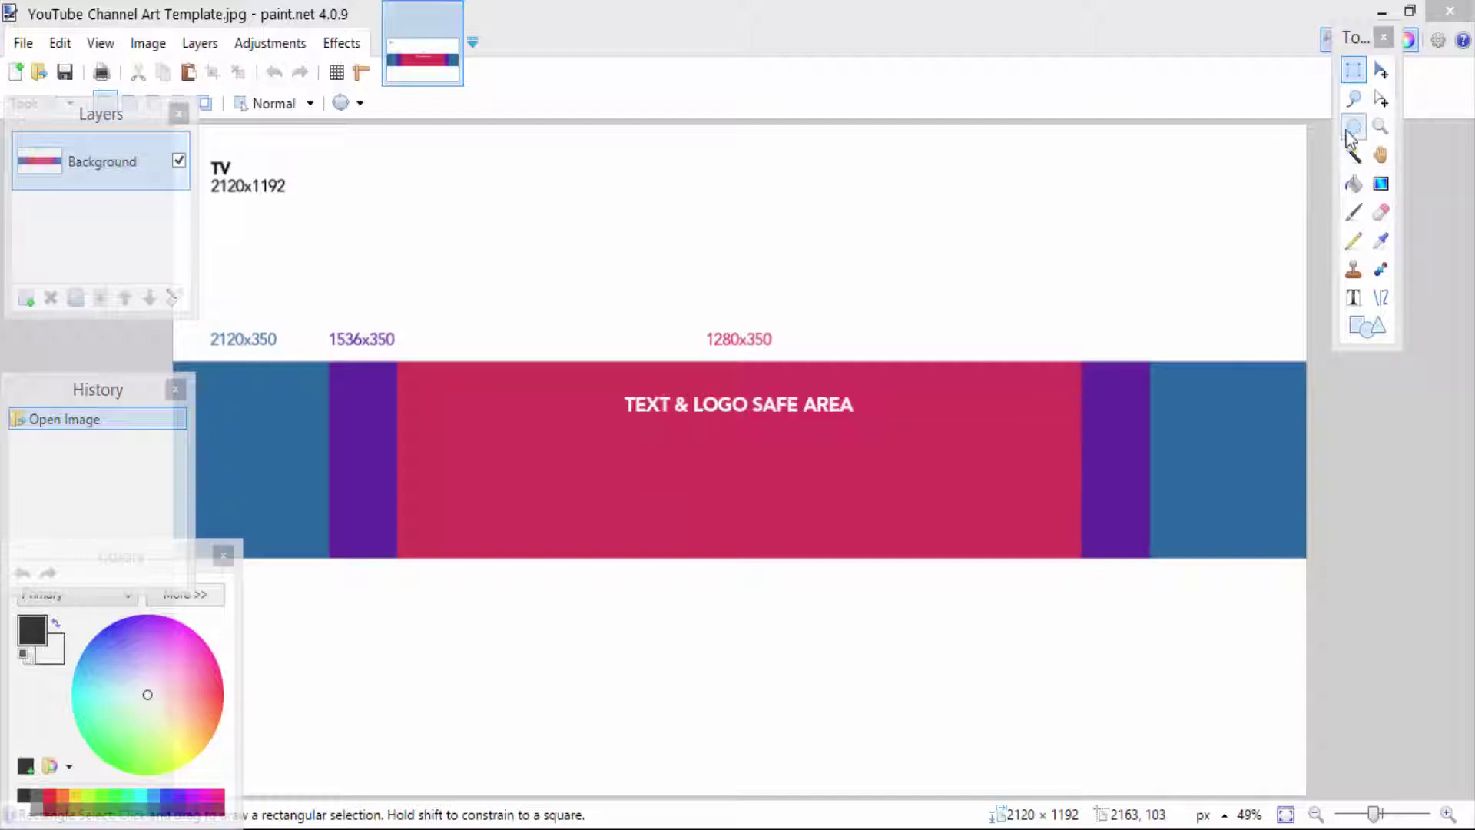
With the Magic Wand, erase the pink safe area and the right blue and purple bands.
click(1354, 156)
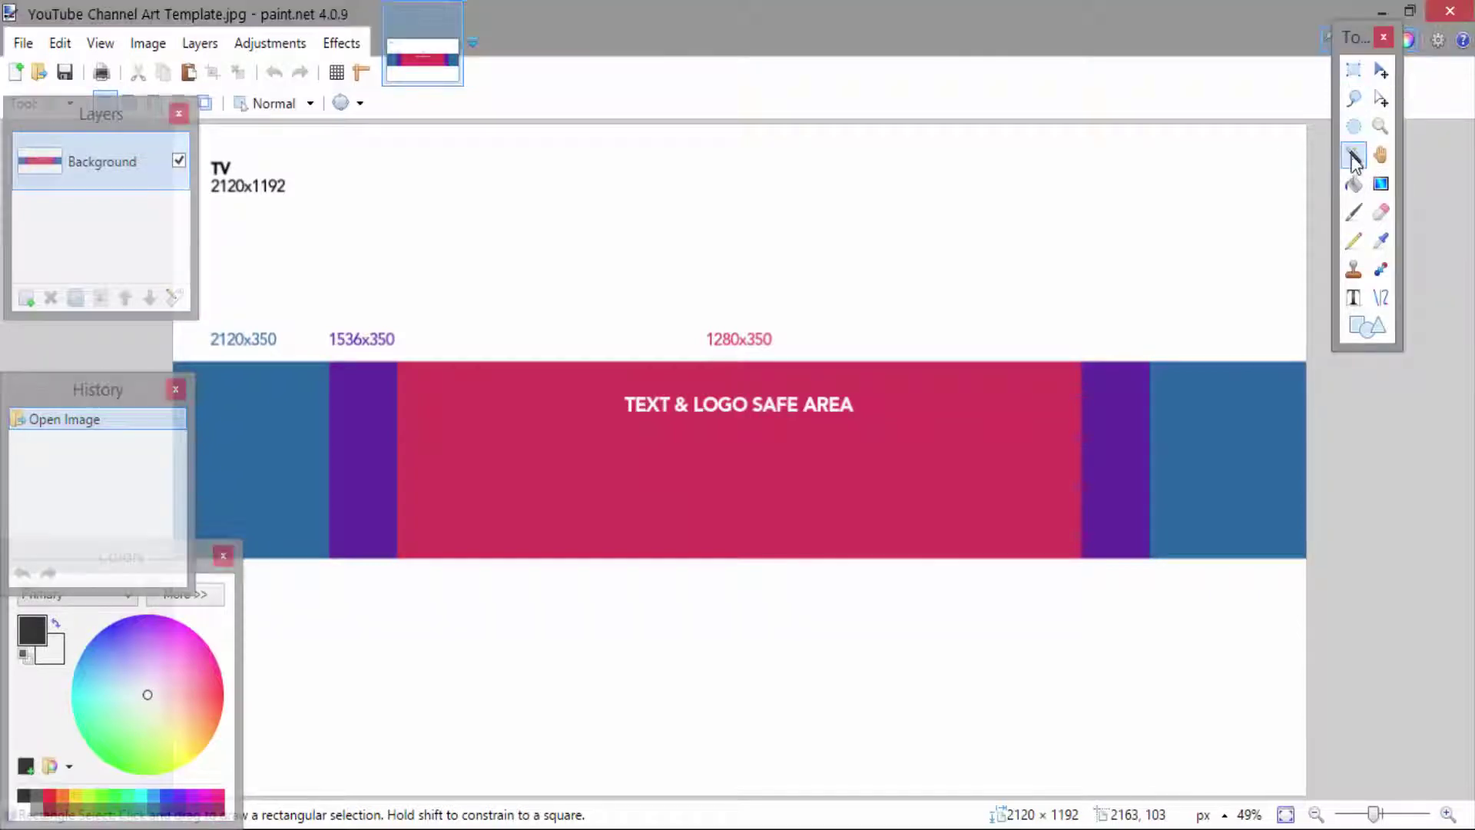
click(951, 443)
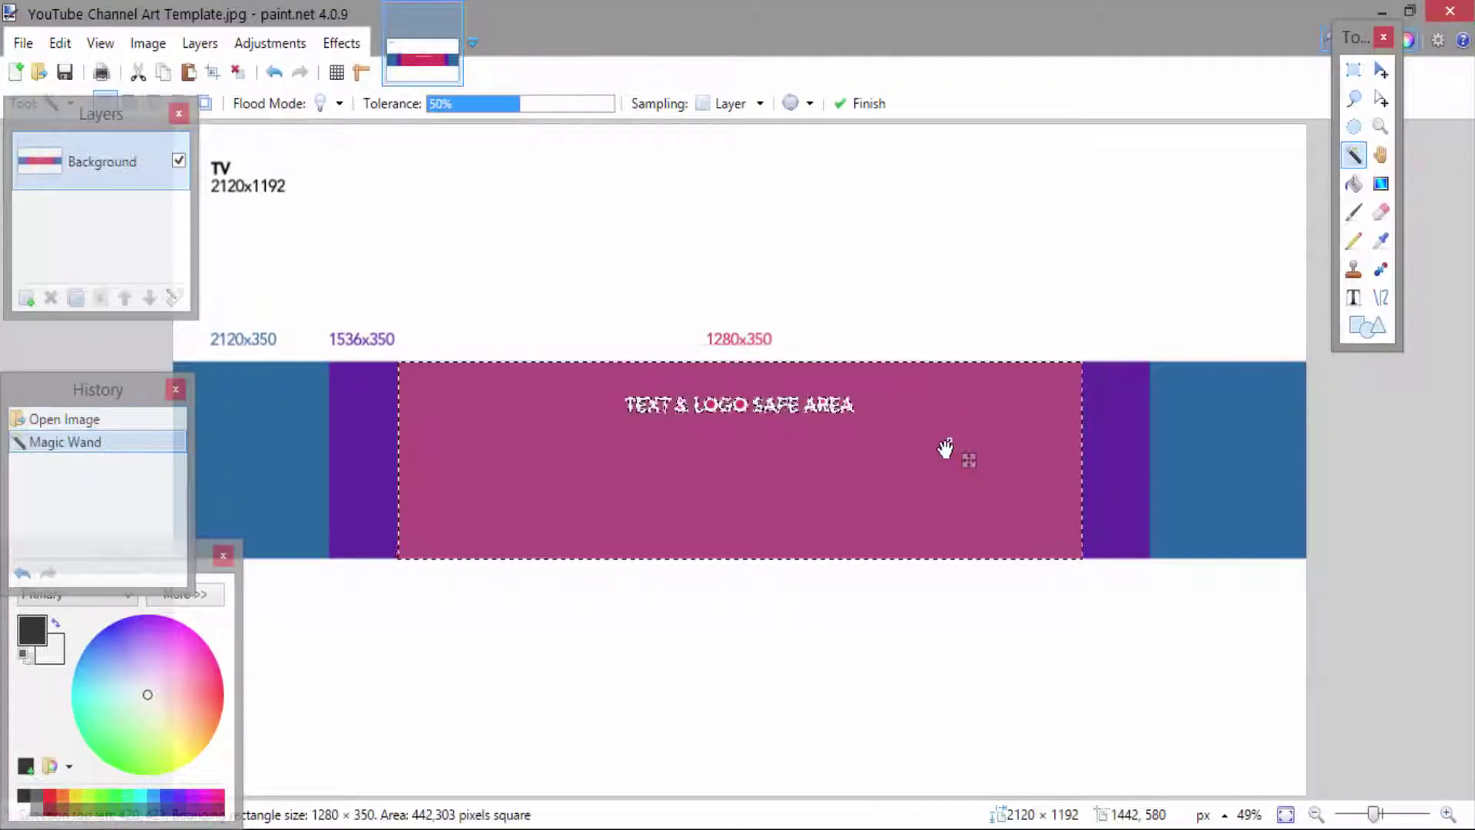
key(Delete)
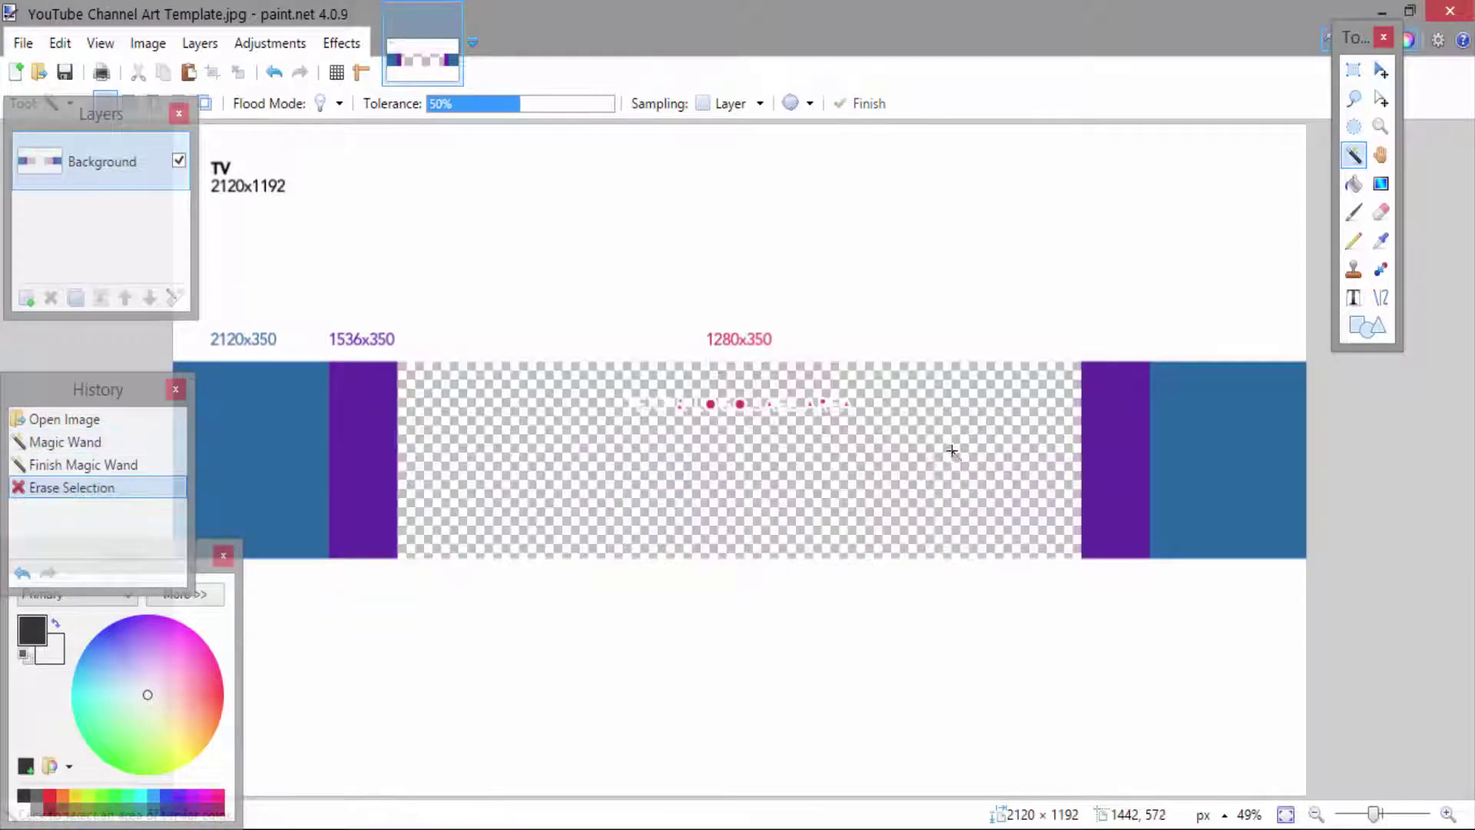
click(1201, 459)
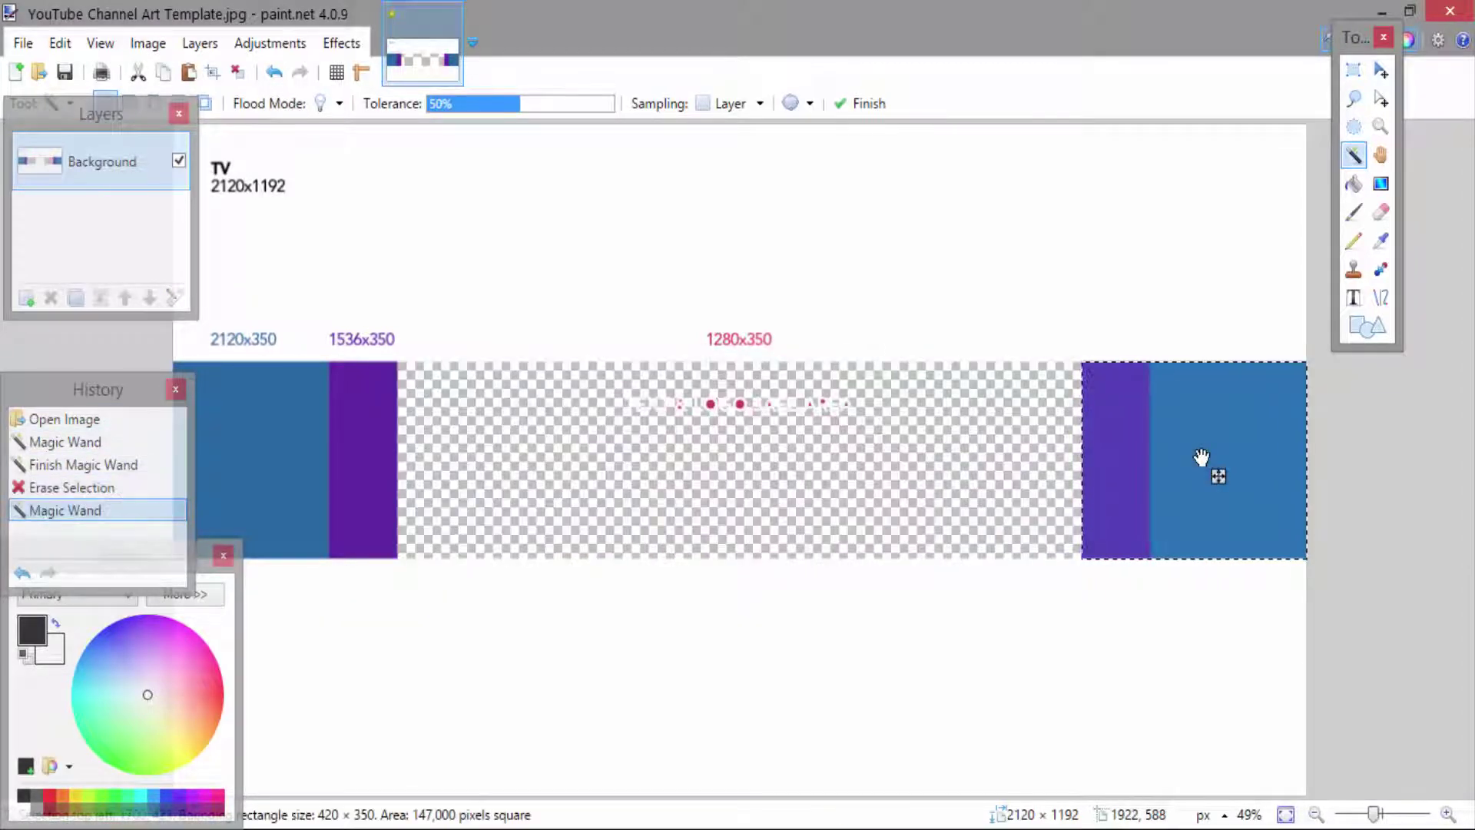
key(Delete)
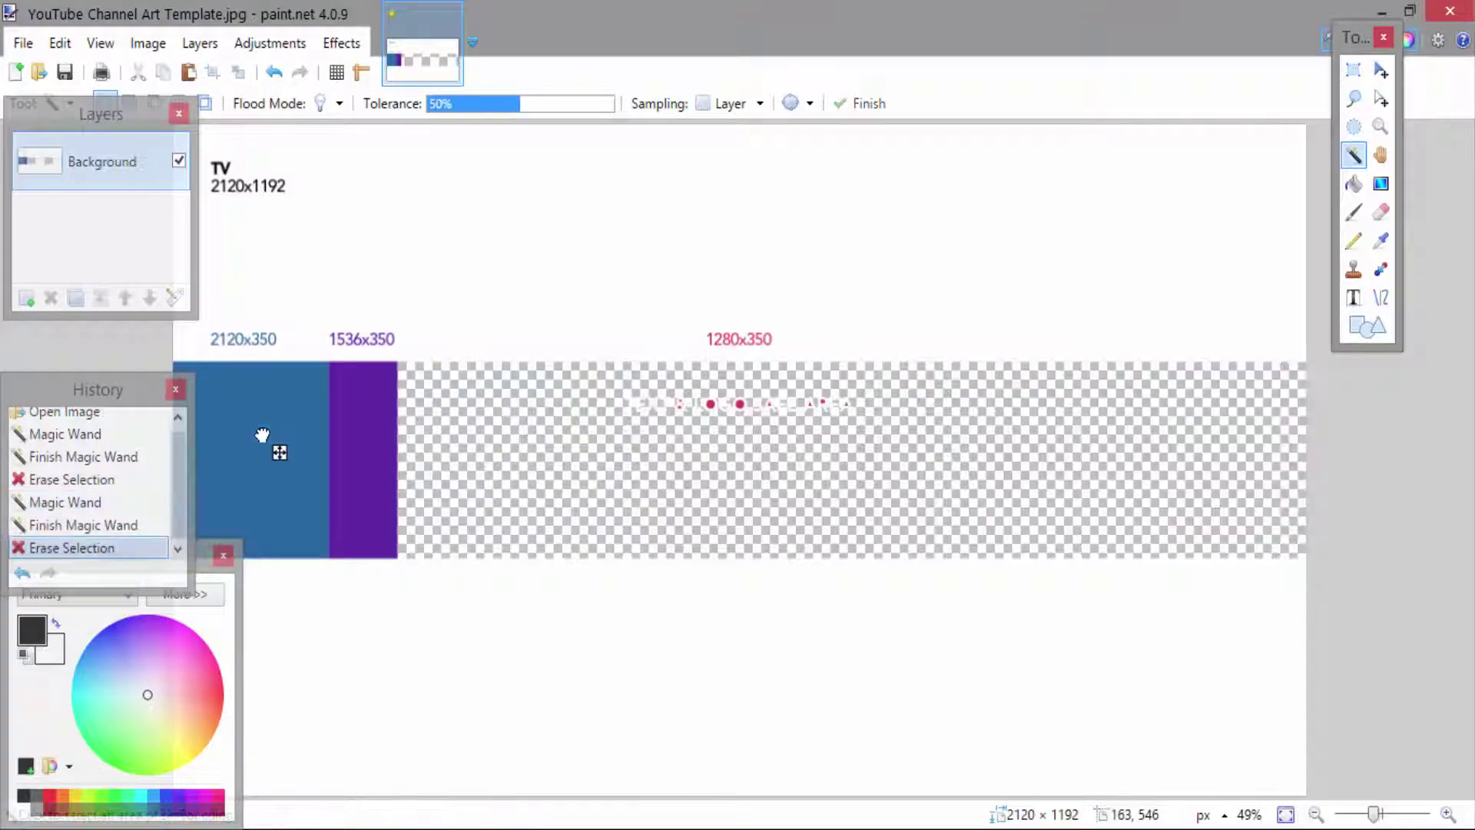
Erase the left blue and purple band, then search Google Images for 'Neon Green background'.
click(262, 436)
key(Delete)
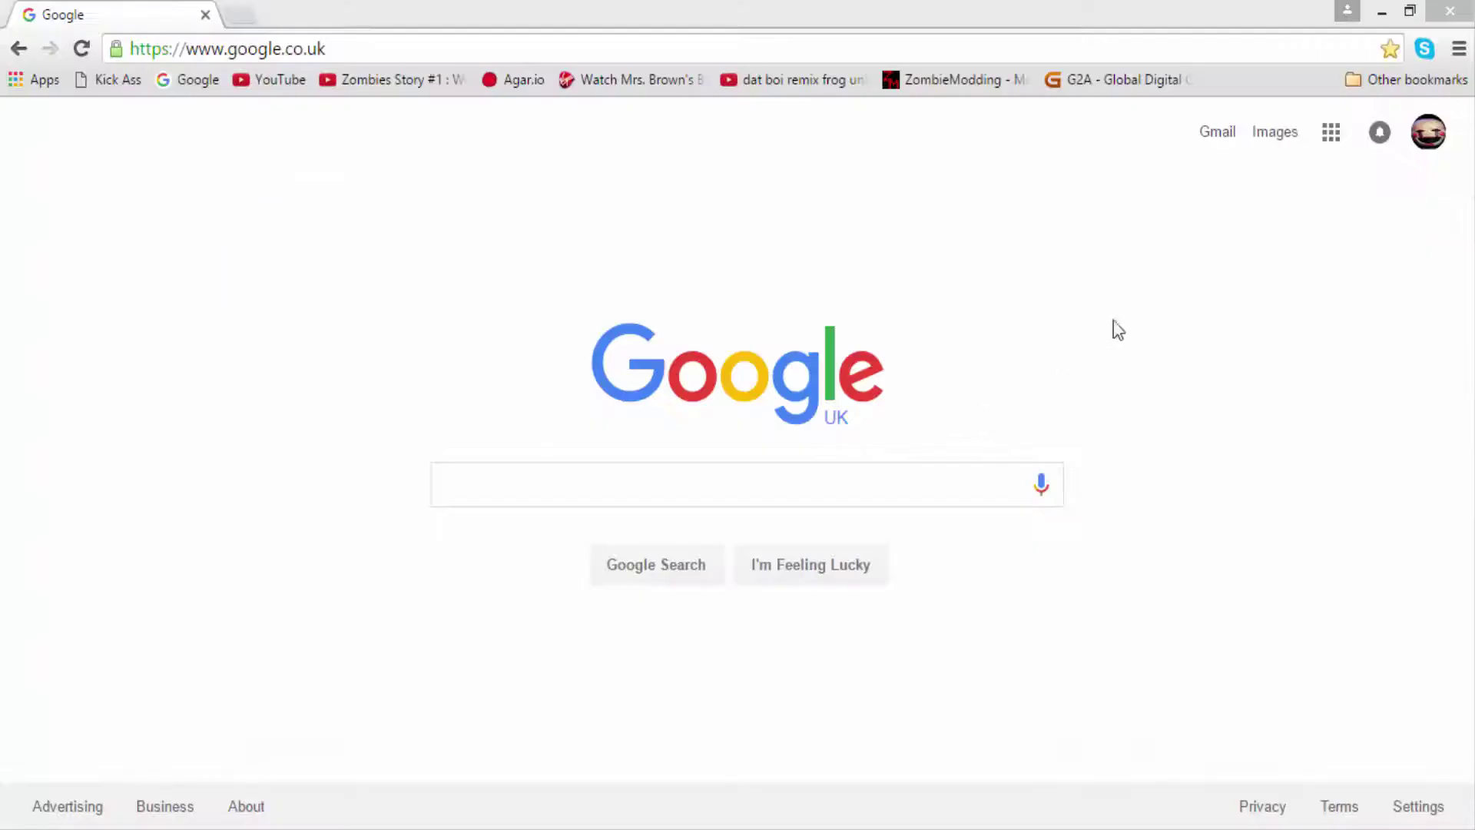
click(1275, 135)
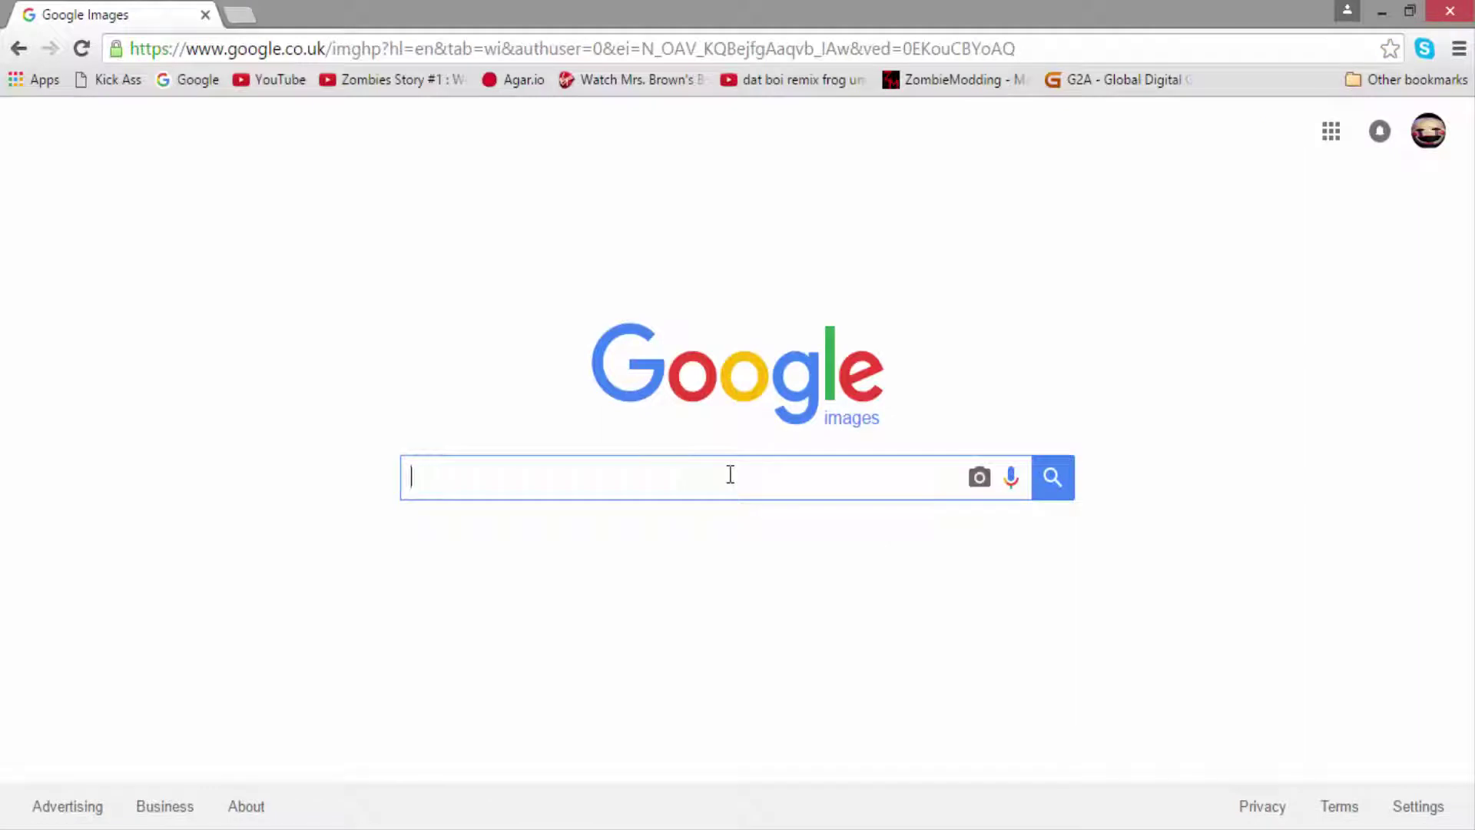
text(Lime)
key(BackSpace)
key(BackSpace)
key(BackSpace)
key(BackSpace)
key(BackSpace)
text(Neon)
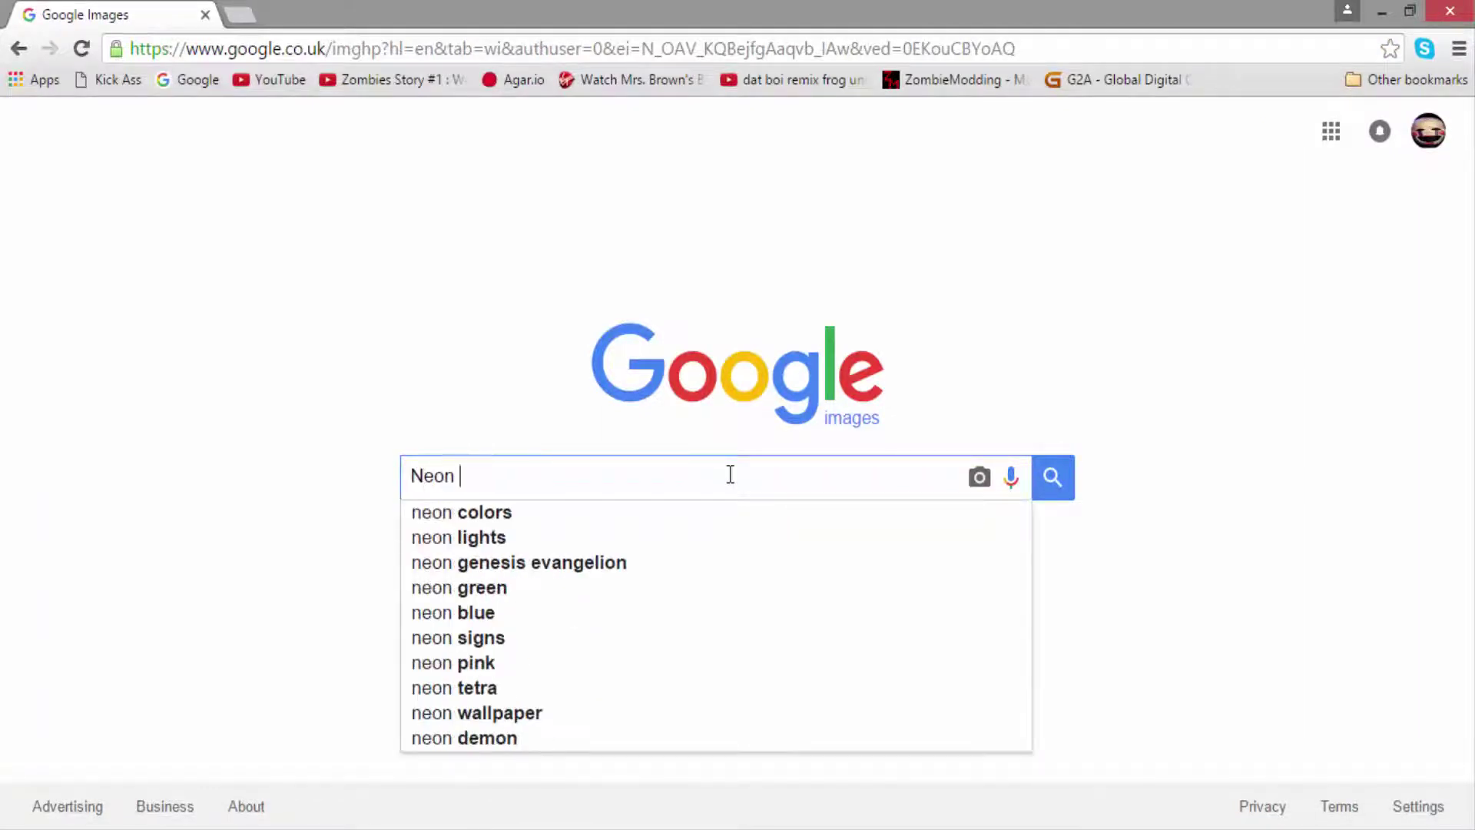
text( Green background)
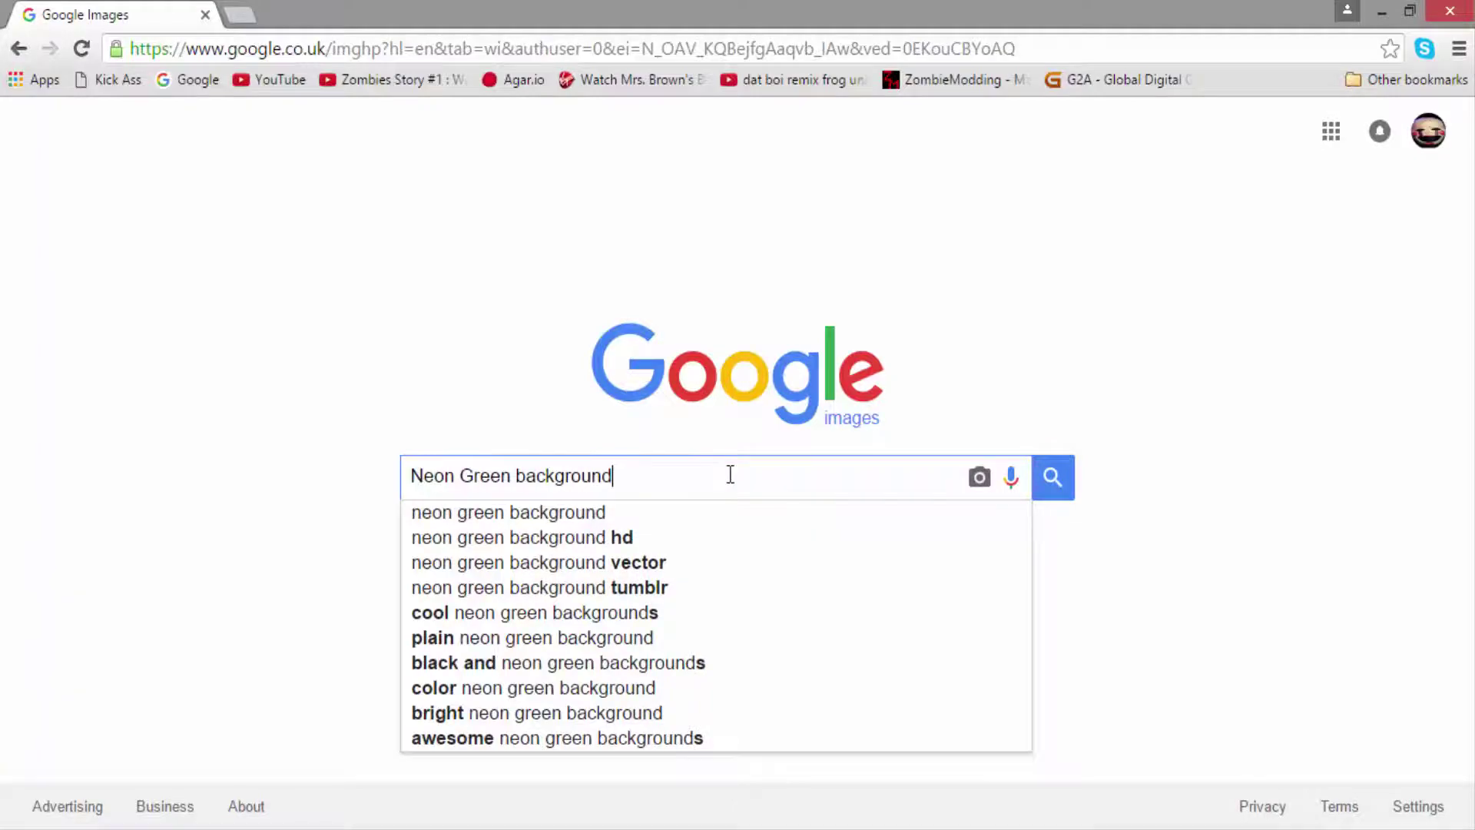
key(Return)
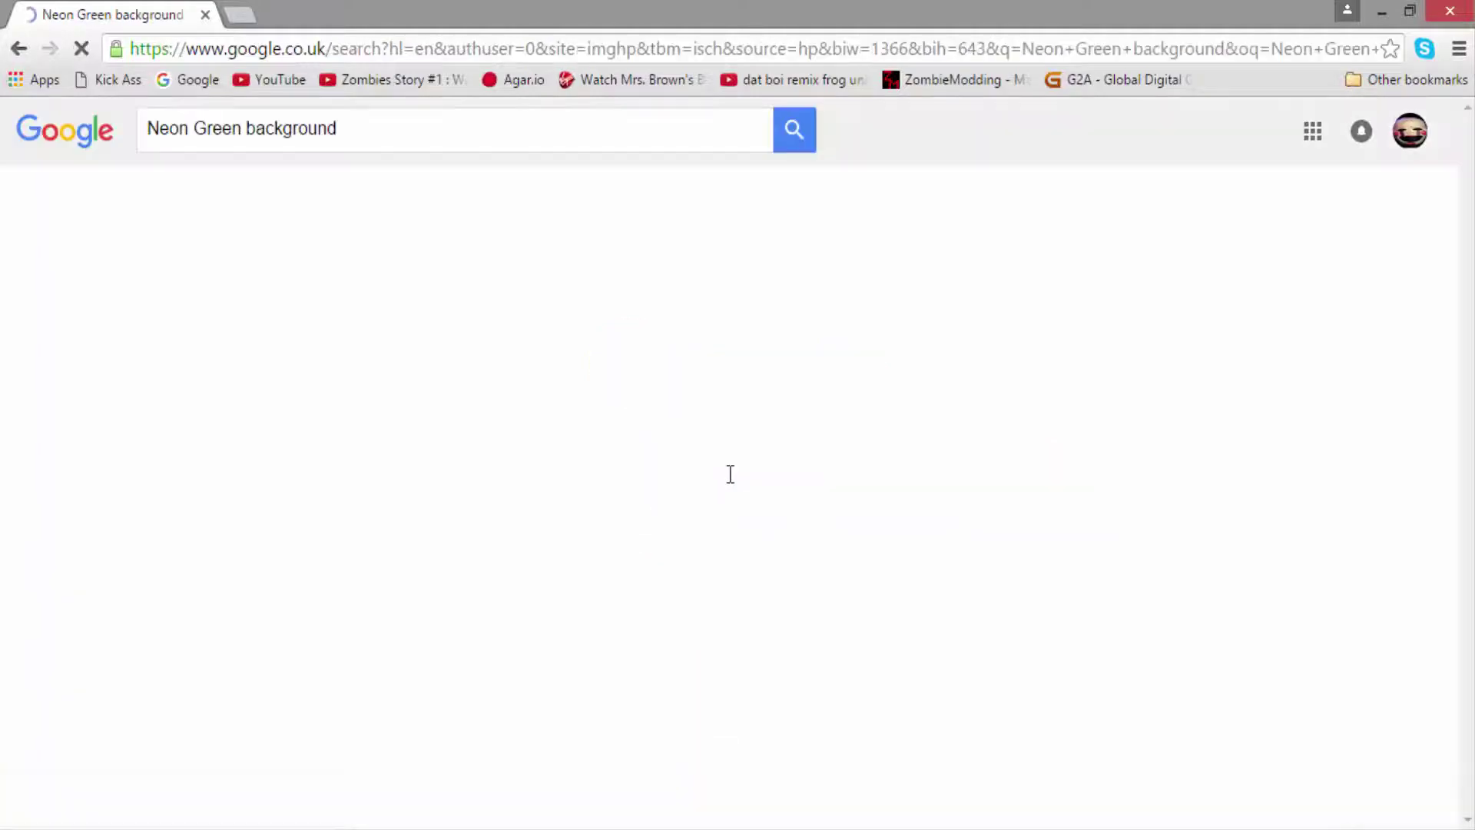
Copy the solid 2048×1536 neon green image from the results.
scroll(452, 544, down, 5)
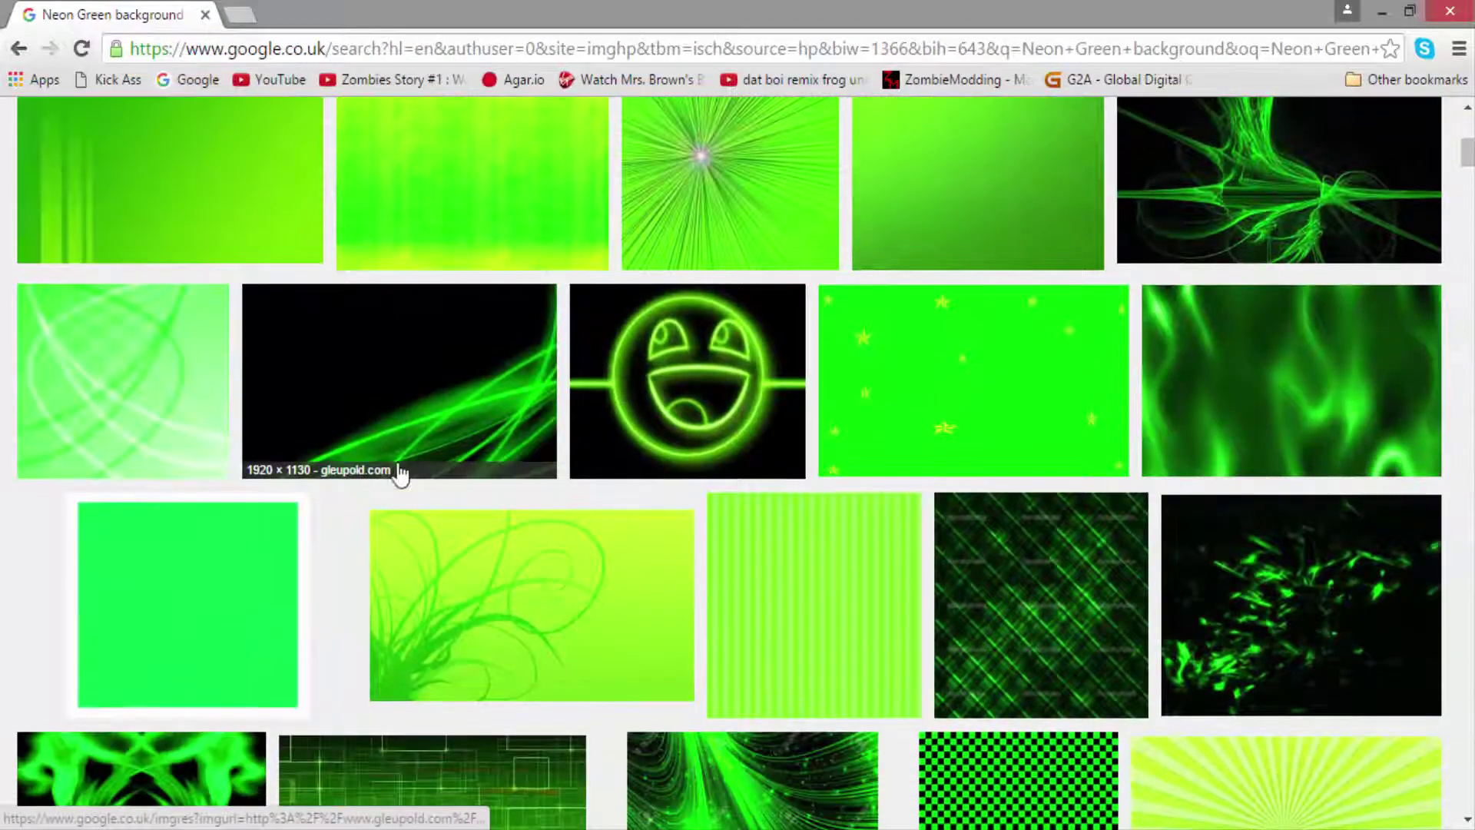
scroll(403, 490, down, 6)
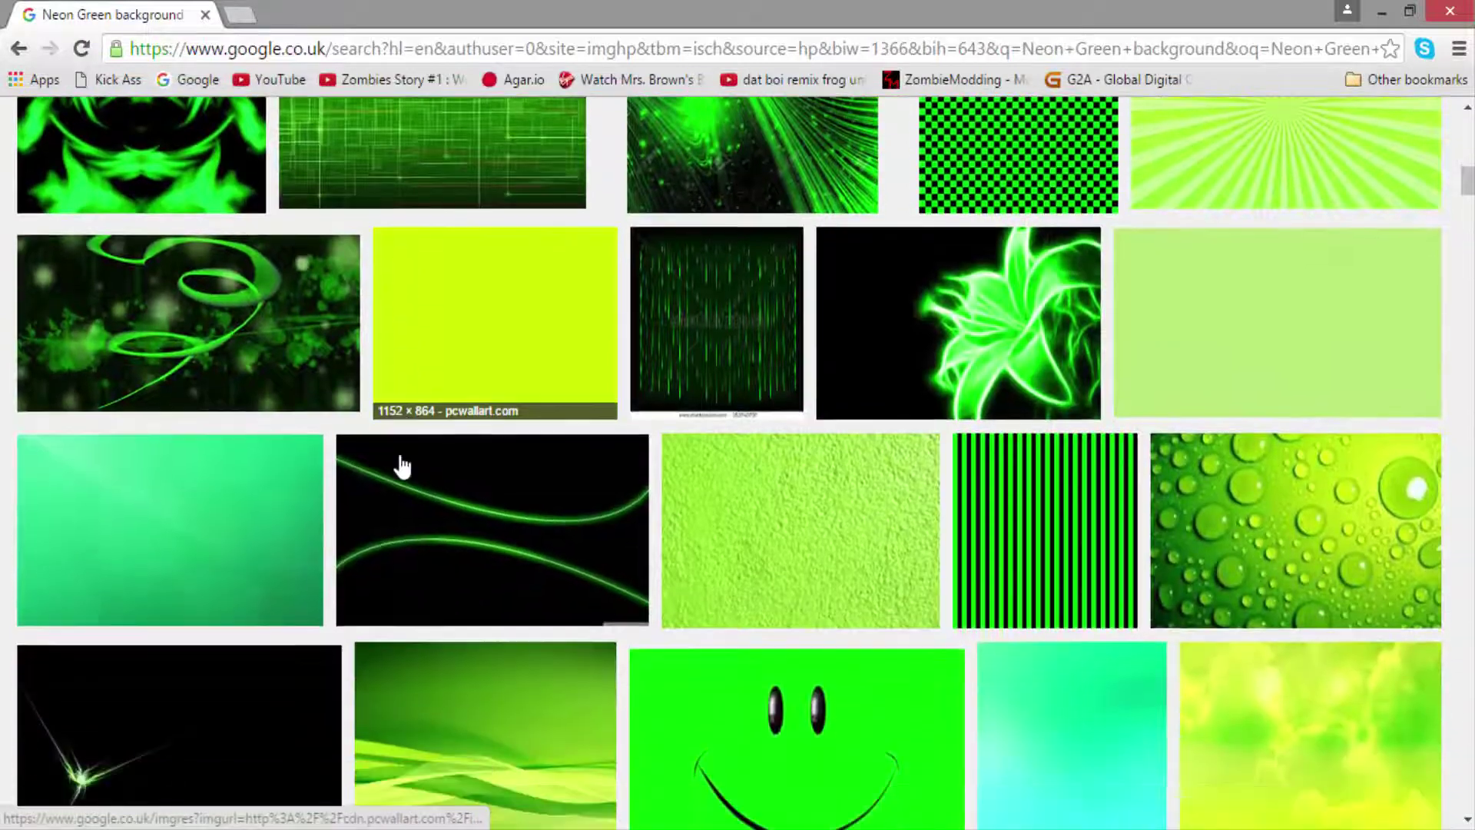
scroll(403, 467, down, 7)
click(452, 408)
right_click(523, 488)
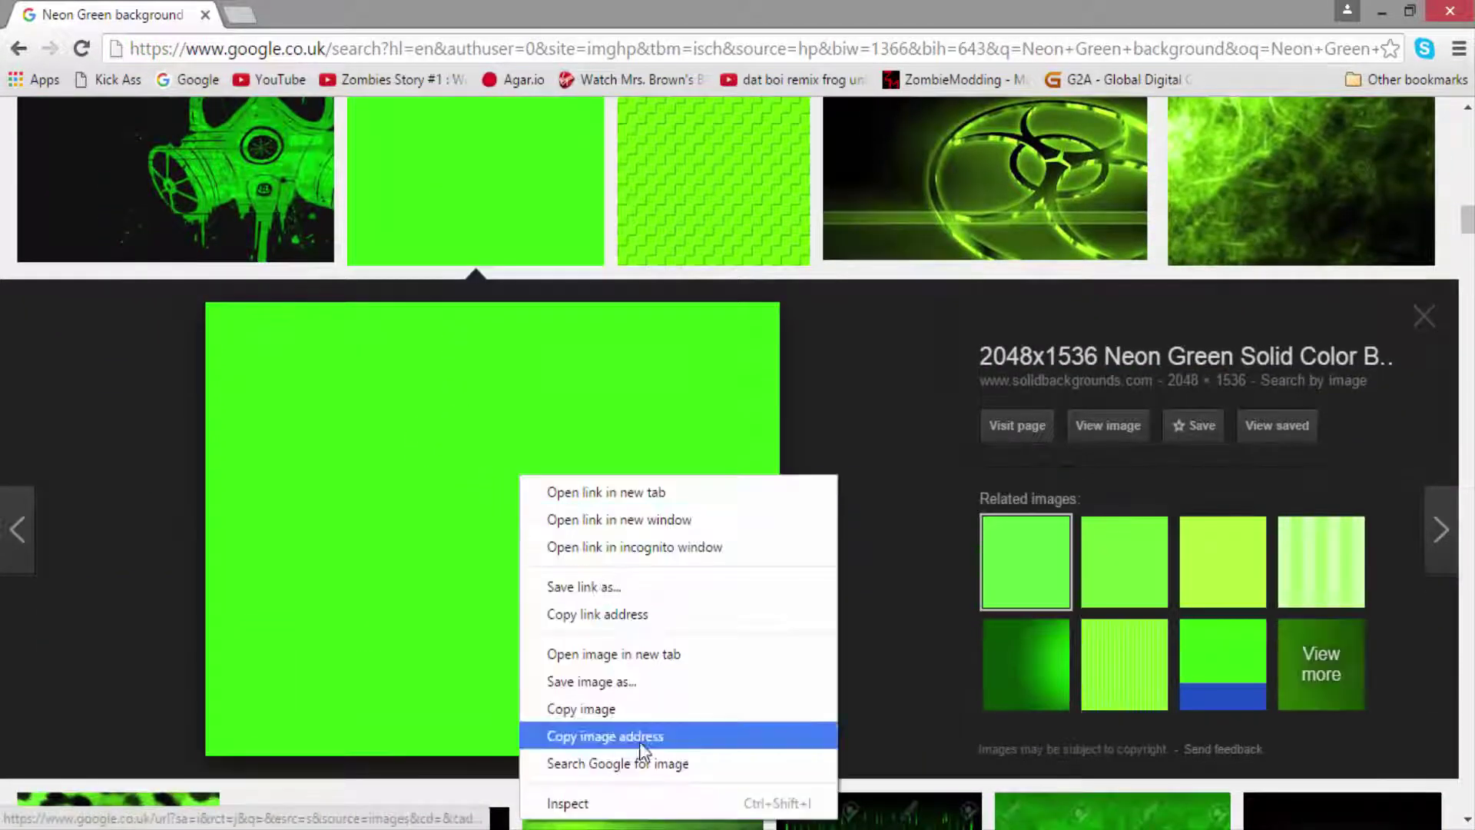
click(584, 705)
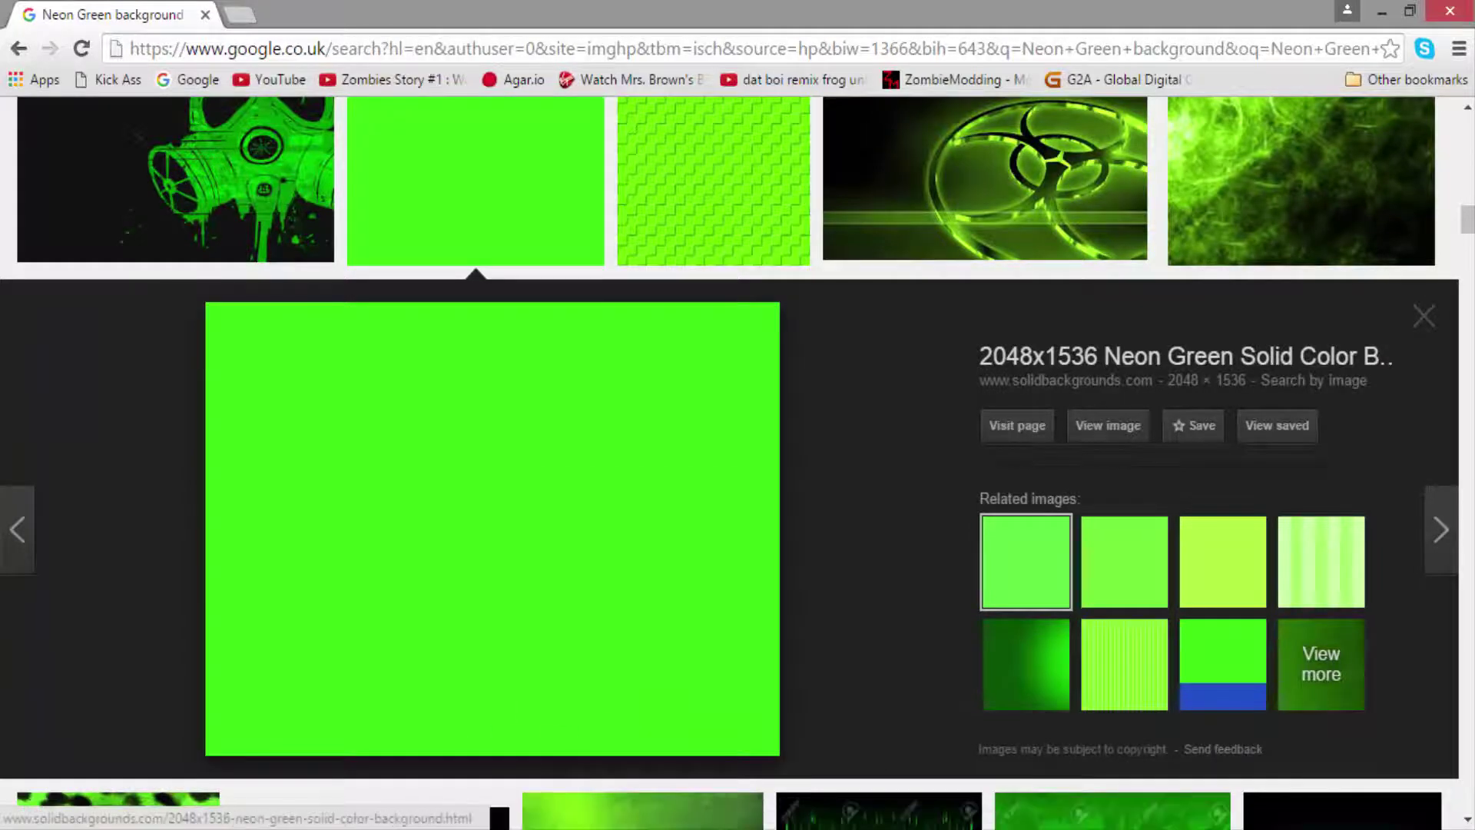
Paste the green image onto a new layer, keeping the canvas size.
key(alt+Tab)
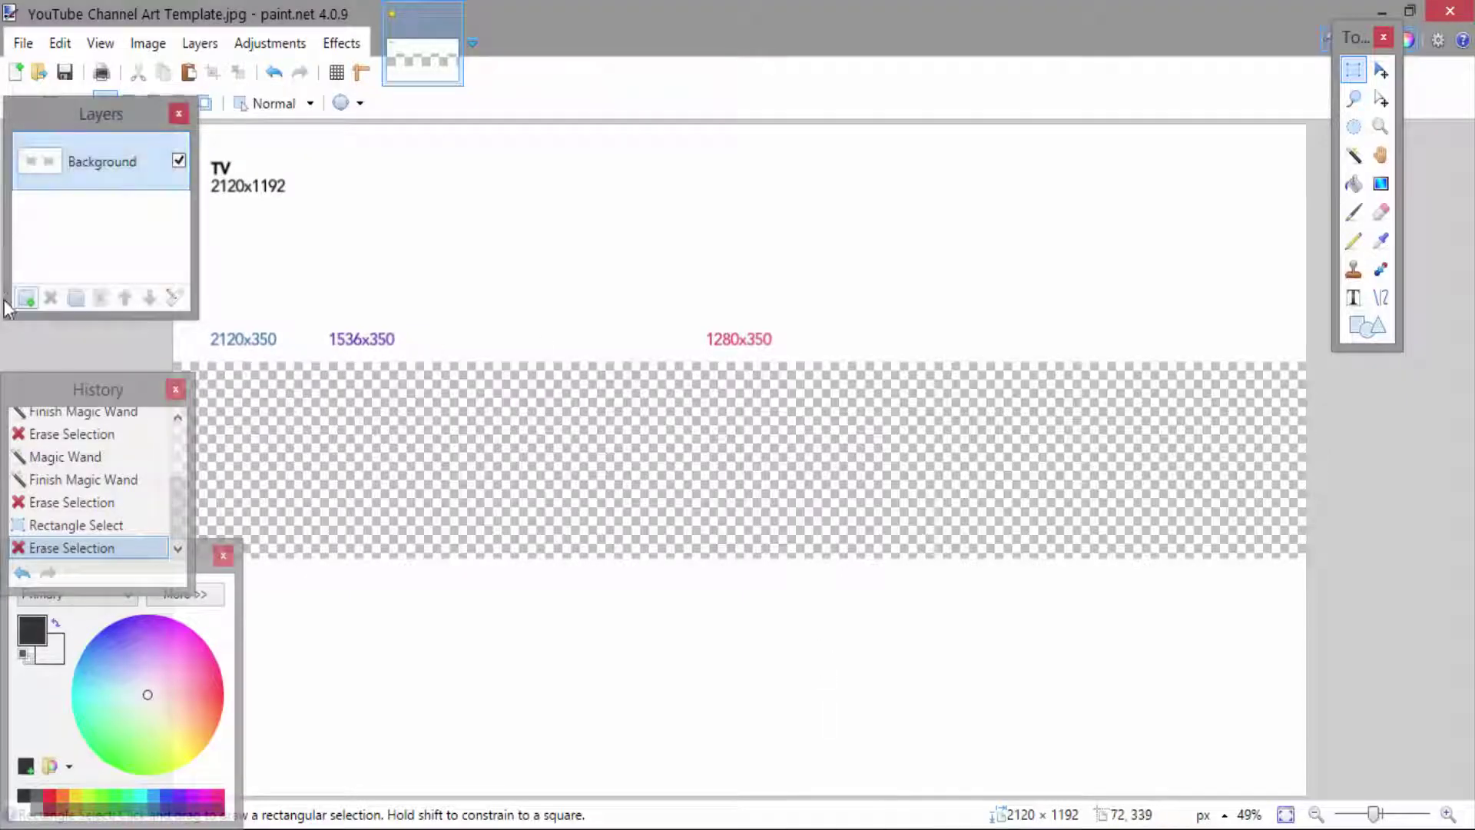
click(29, 299)
key(ctrl+v)
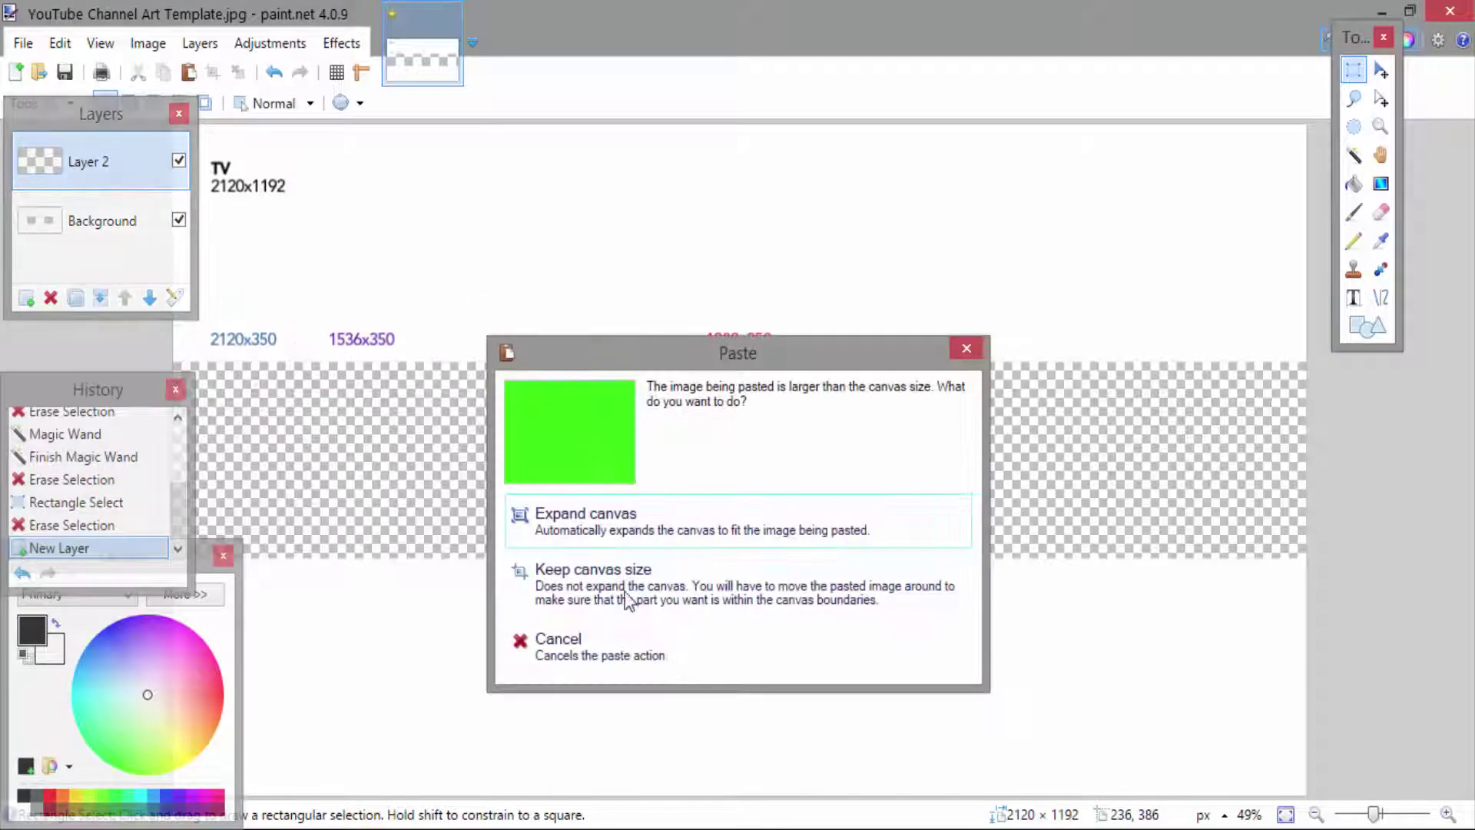
click(634, 586)
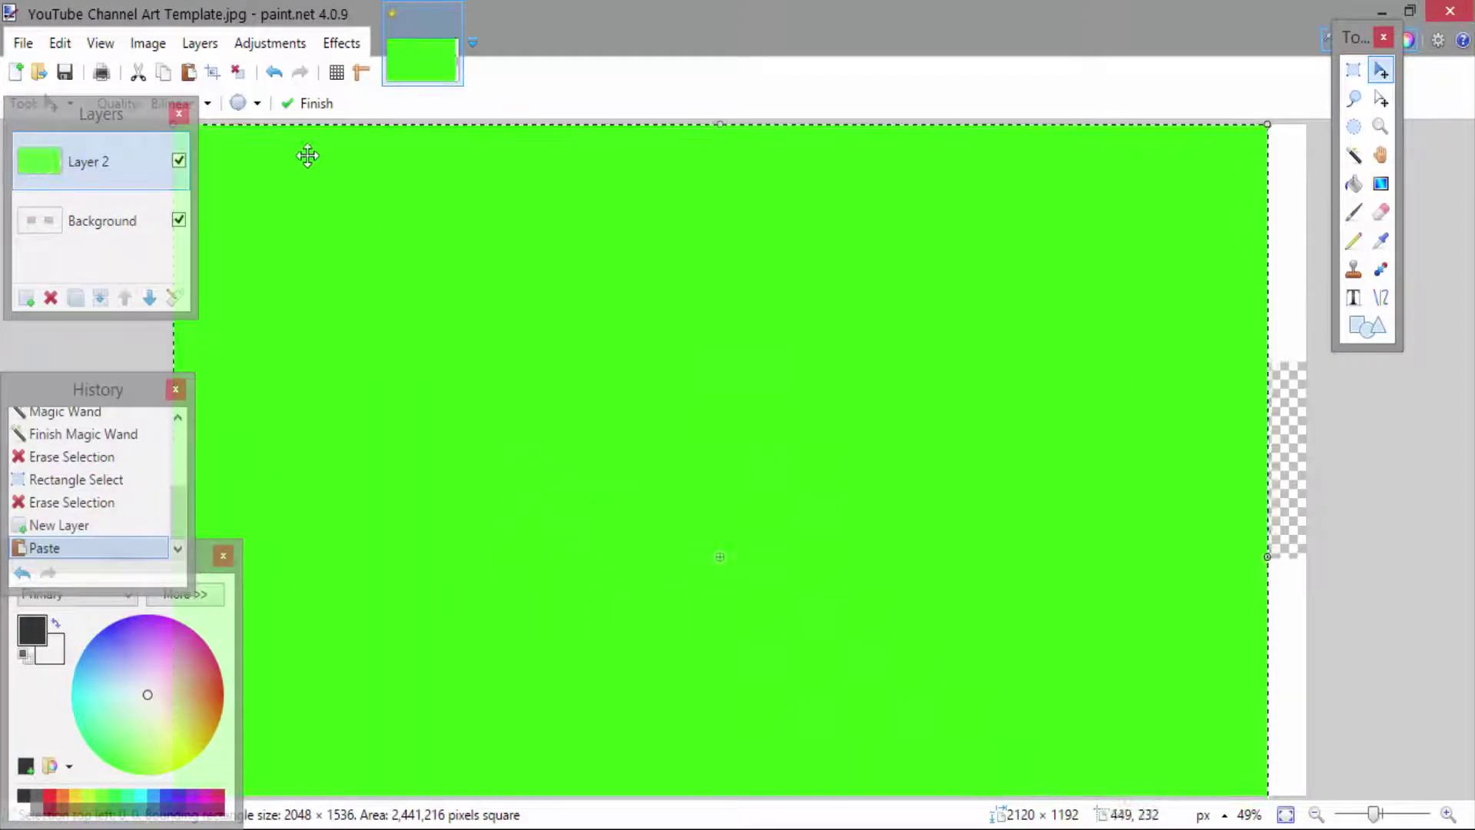
Move and stretch the green image to fill the 2120×350 banner strip.
drag(329, 207, 357, 282)
drag(1248, 224, 827, 567)
drag(735, 653, 908, 351)
drag(999, 384, 726, 558)
drag(563, 607, 309, 435)
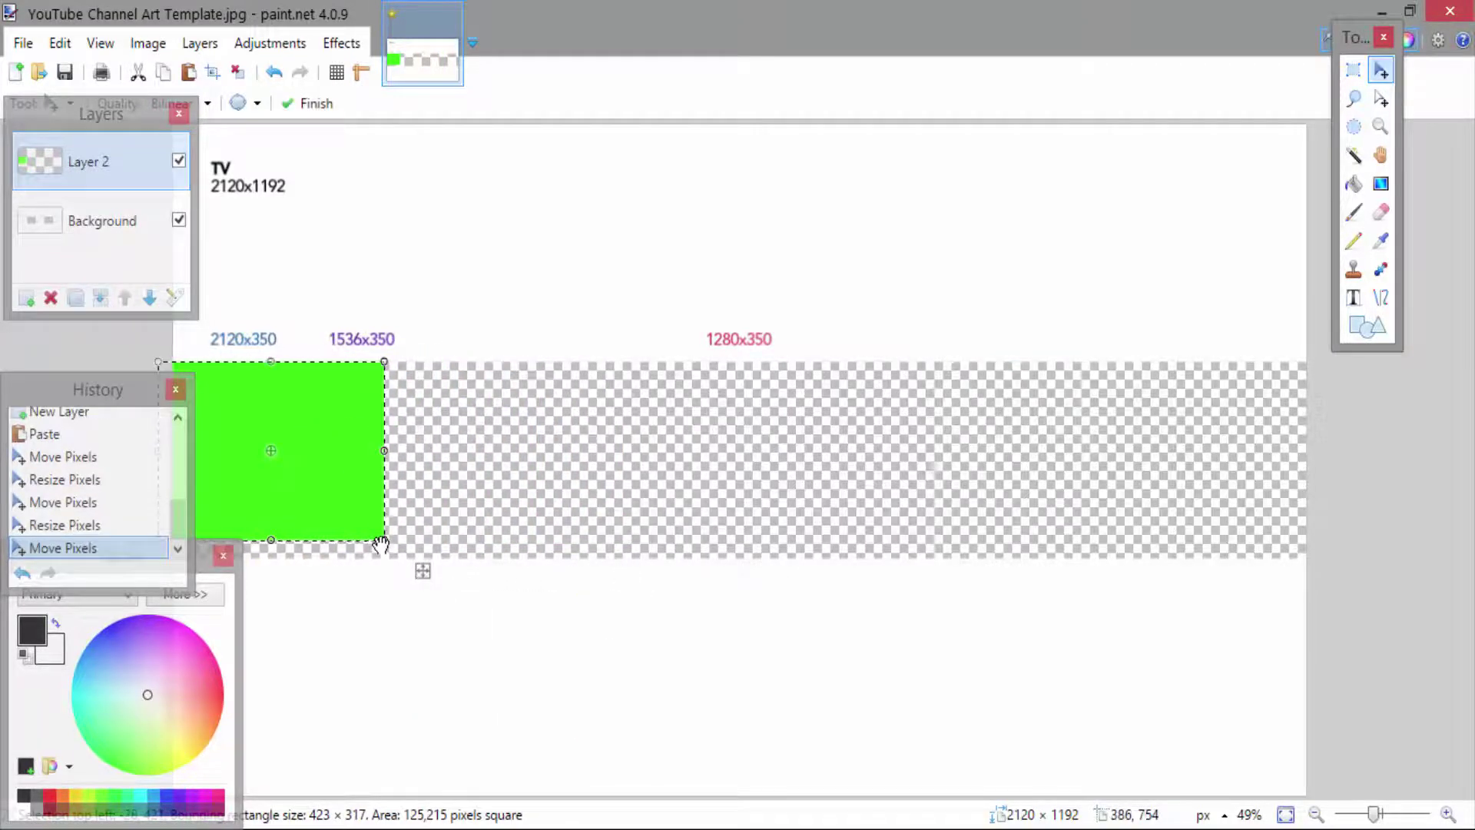
drag(381, 543, 1309, 558)
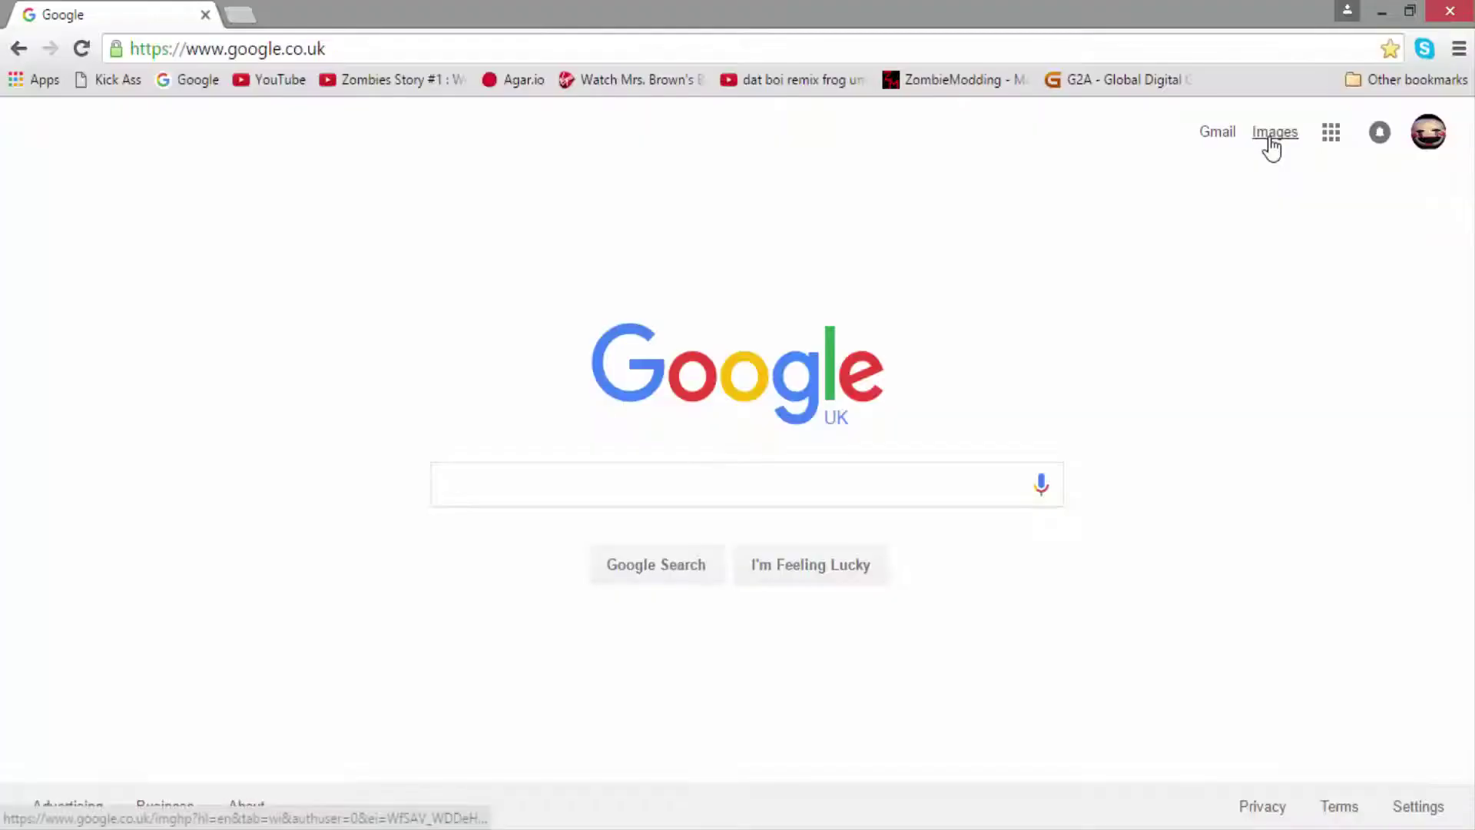
Search Google Images for 'Call of duty ruin png'.
click(1268, 139)
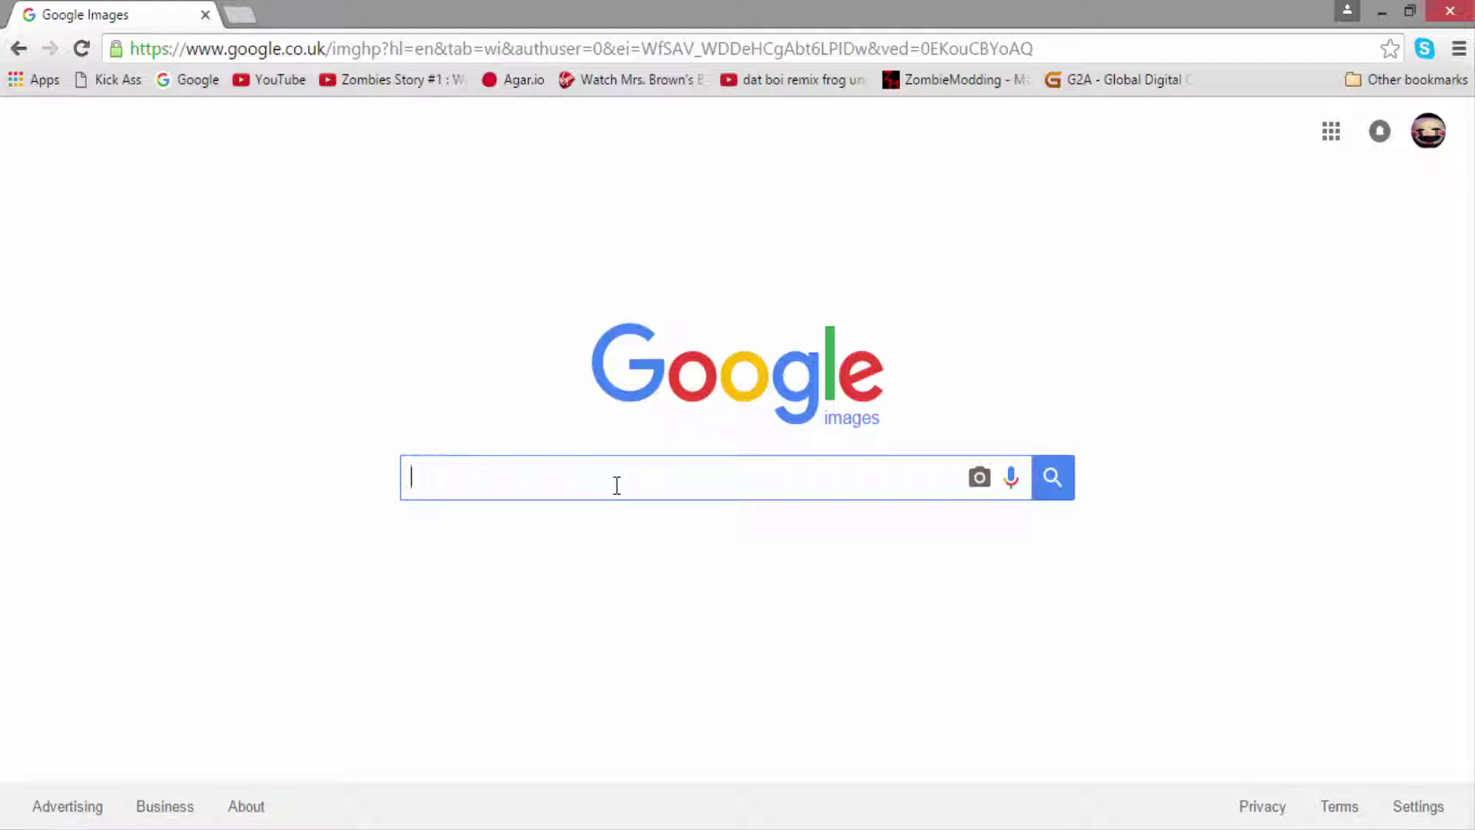
text(Call of duty )
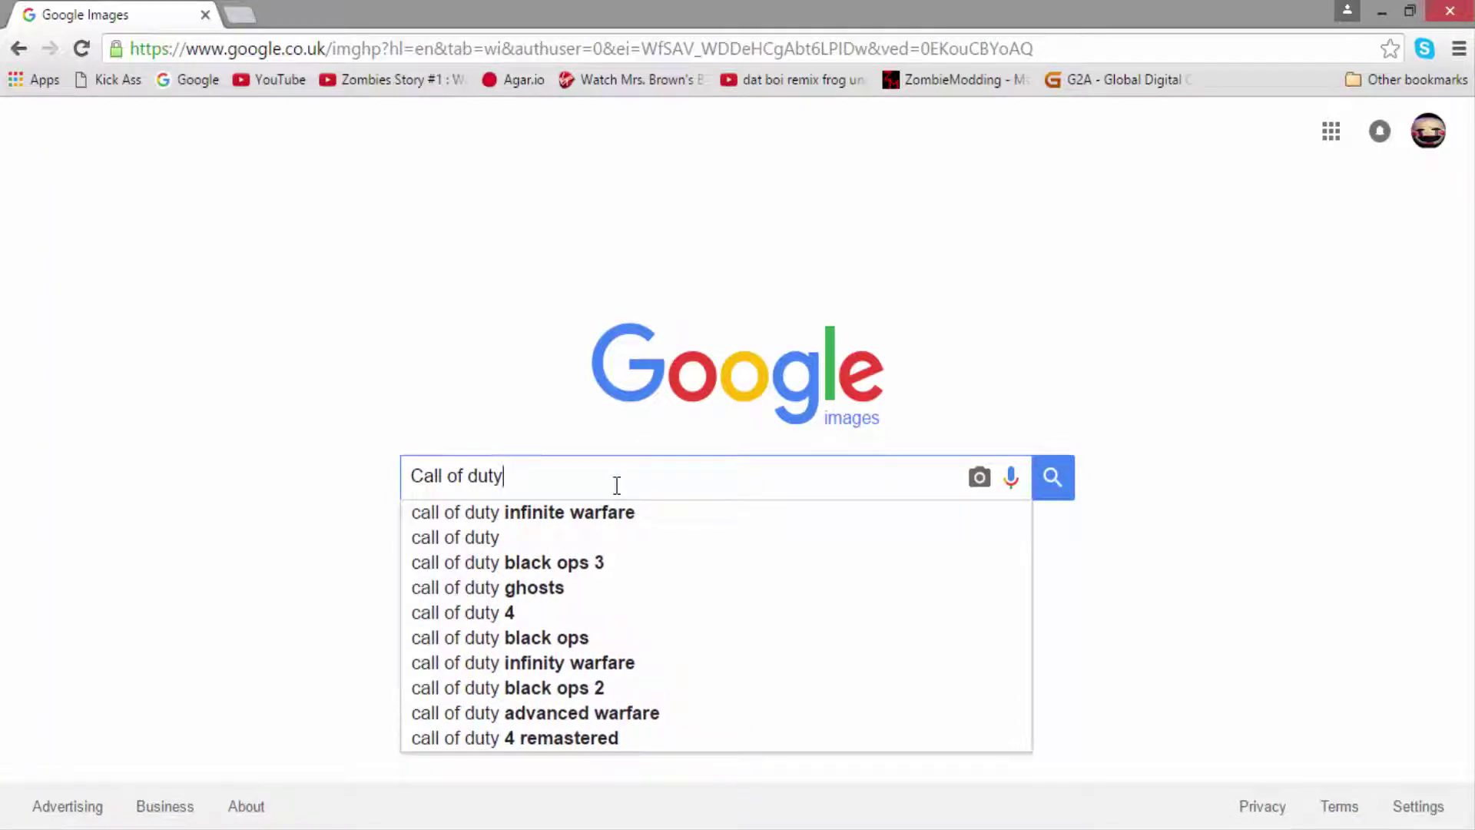
text(,)
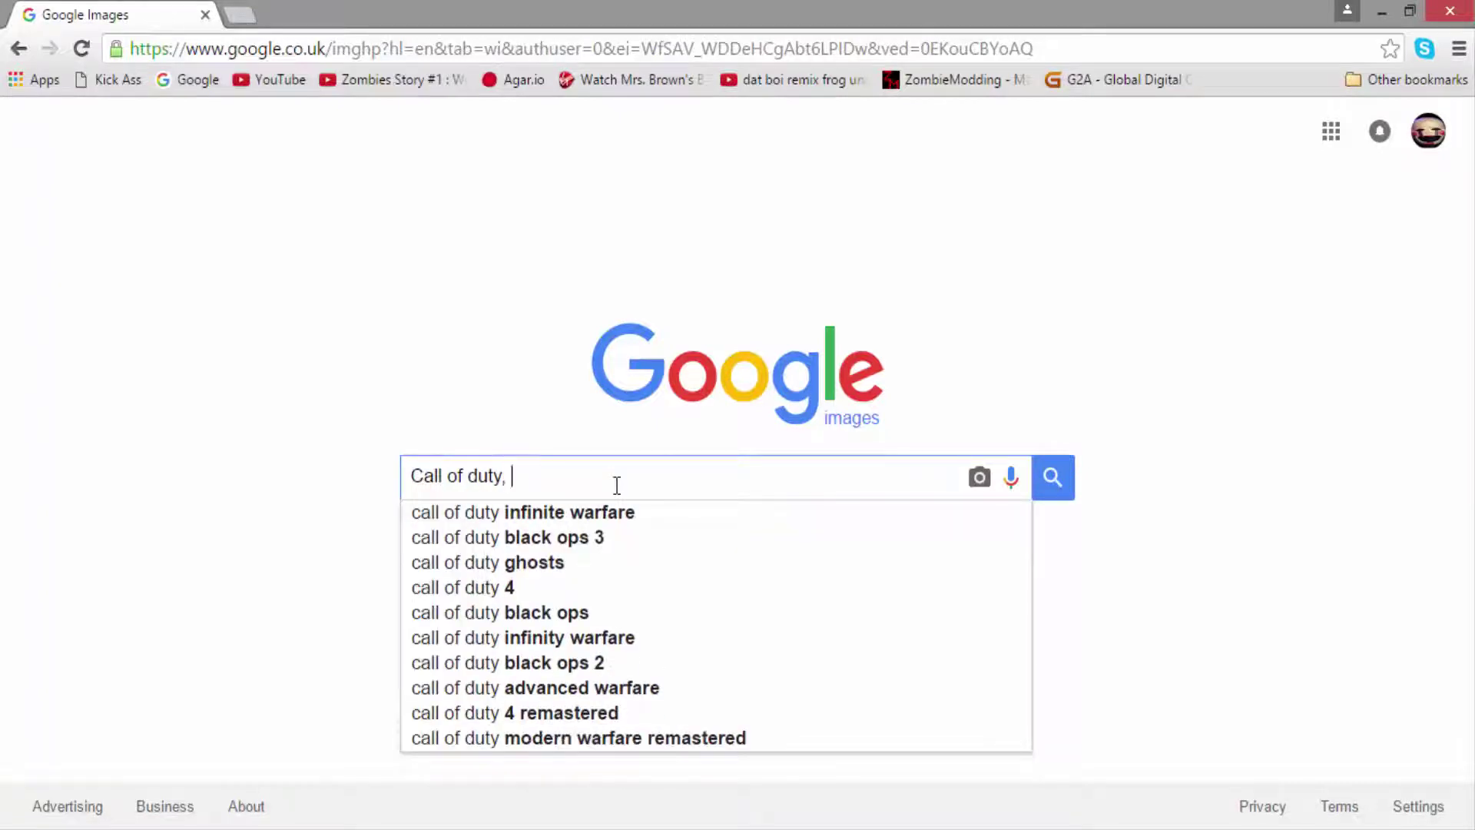
key(BackSpace)
key(BackSpace)
text(ruin png)
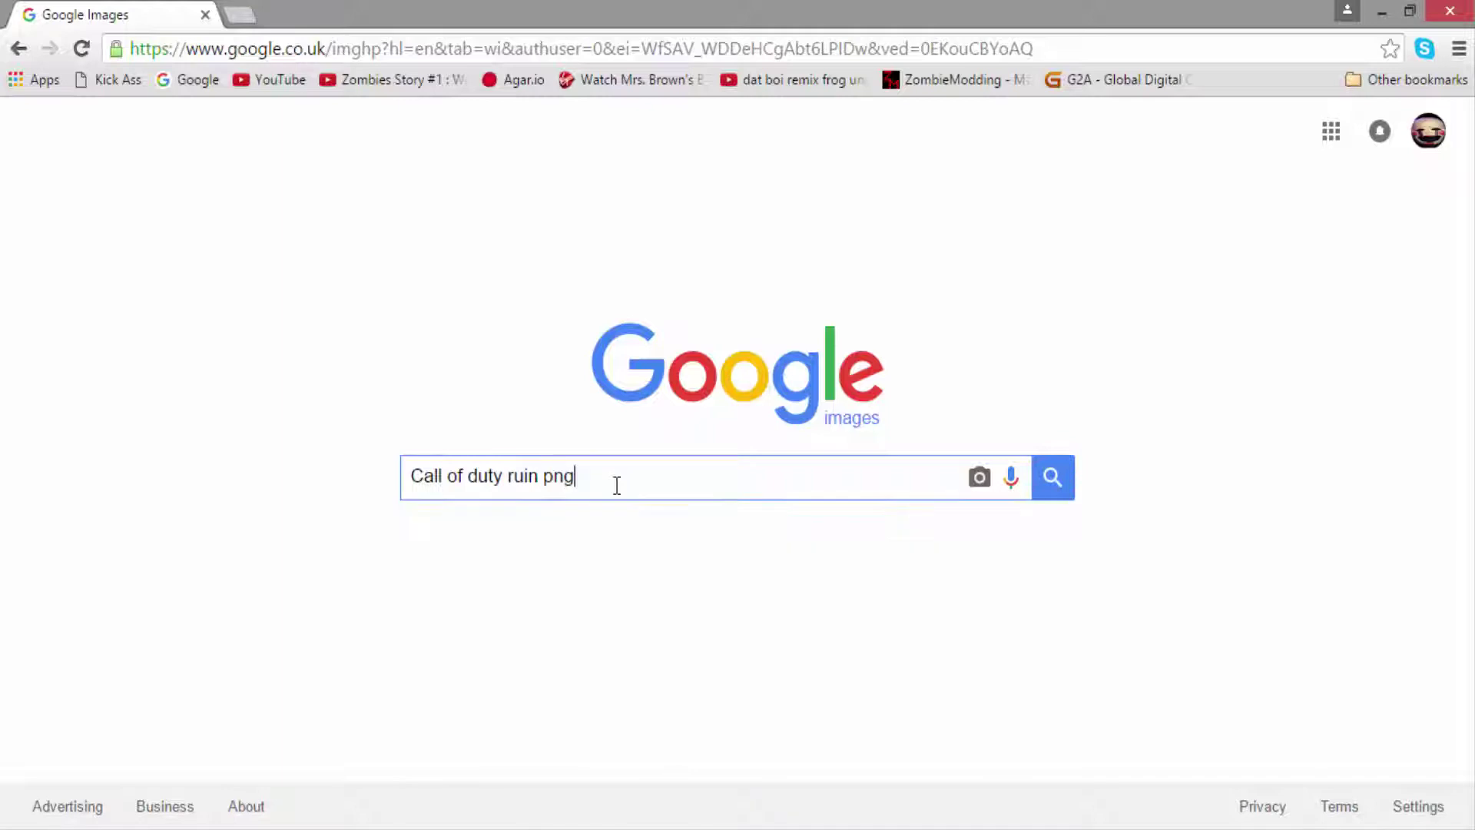
key(Return)
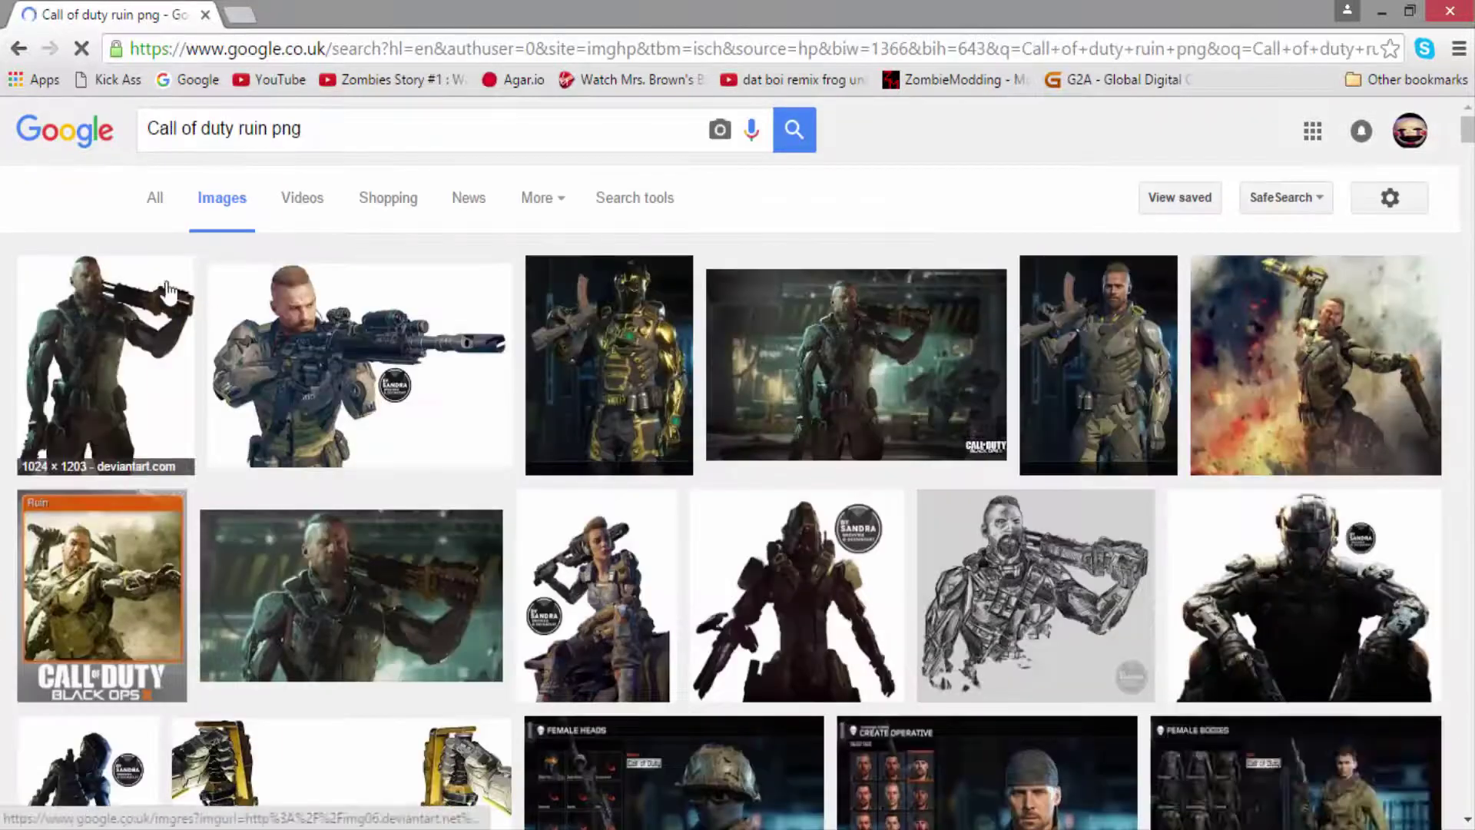
Copy the first result, the Ruin soldier render.
click(127, 335)
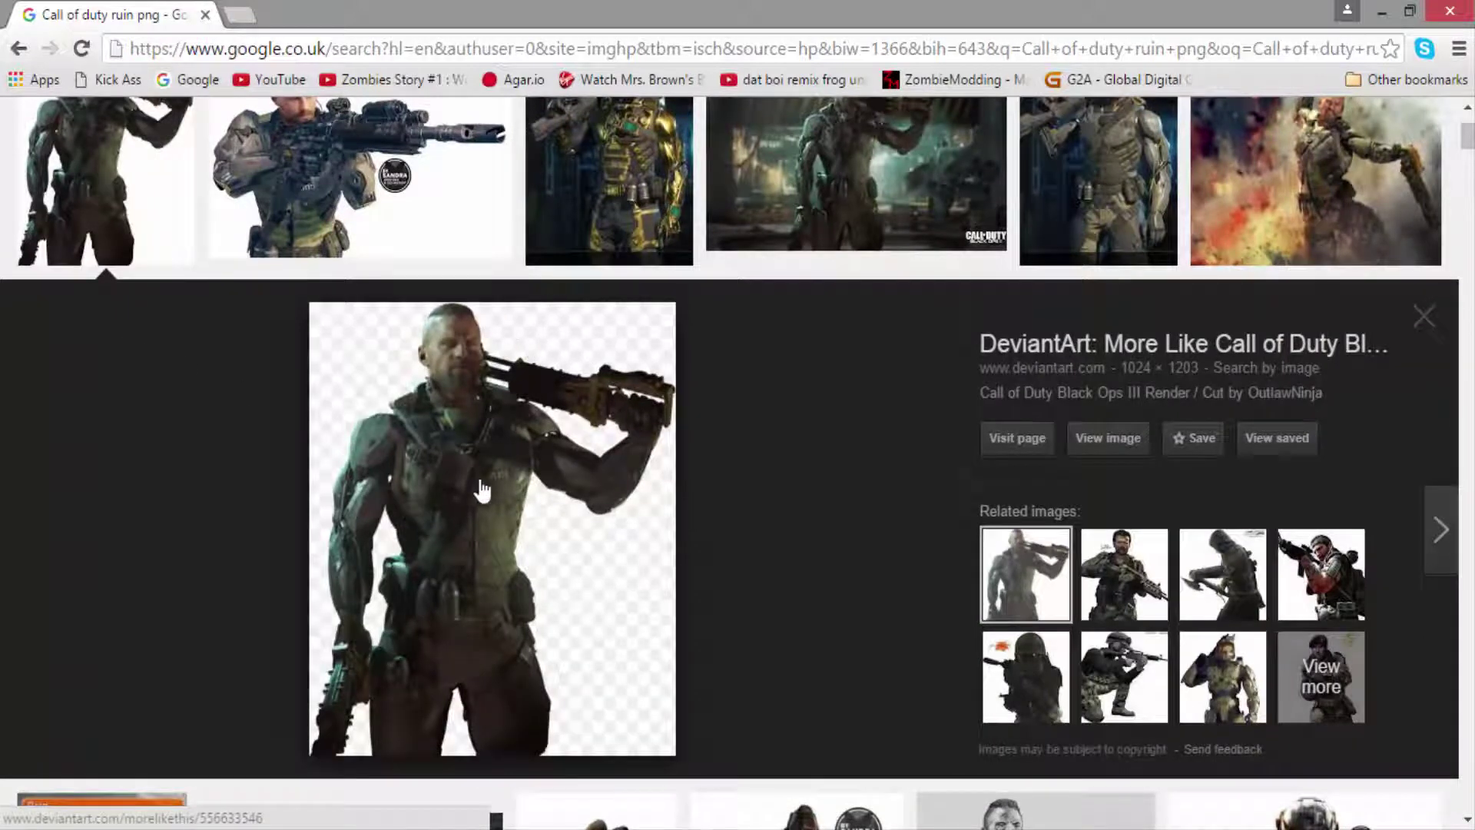
right_click(475, 505)
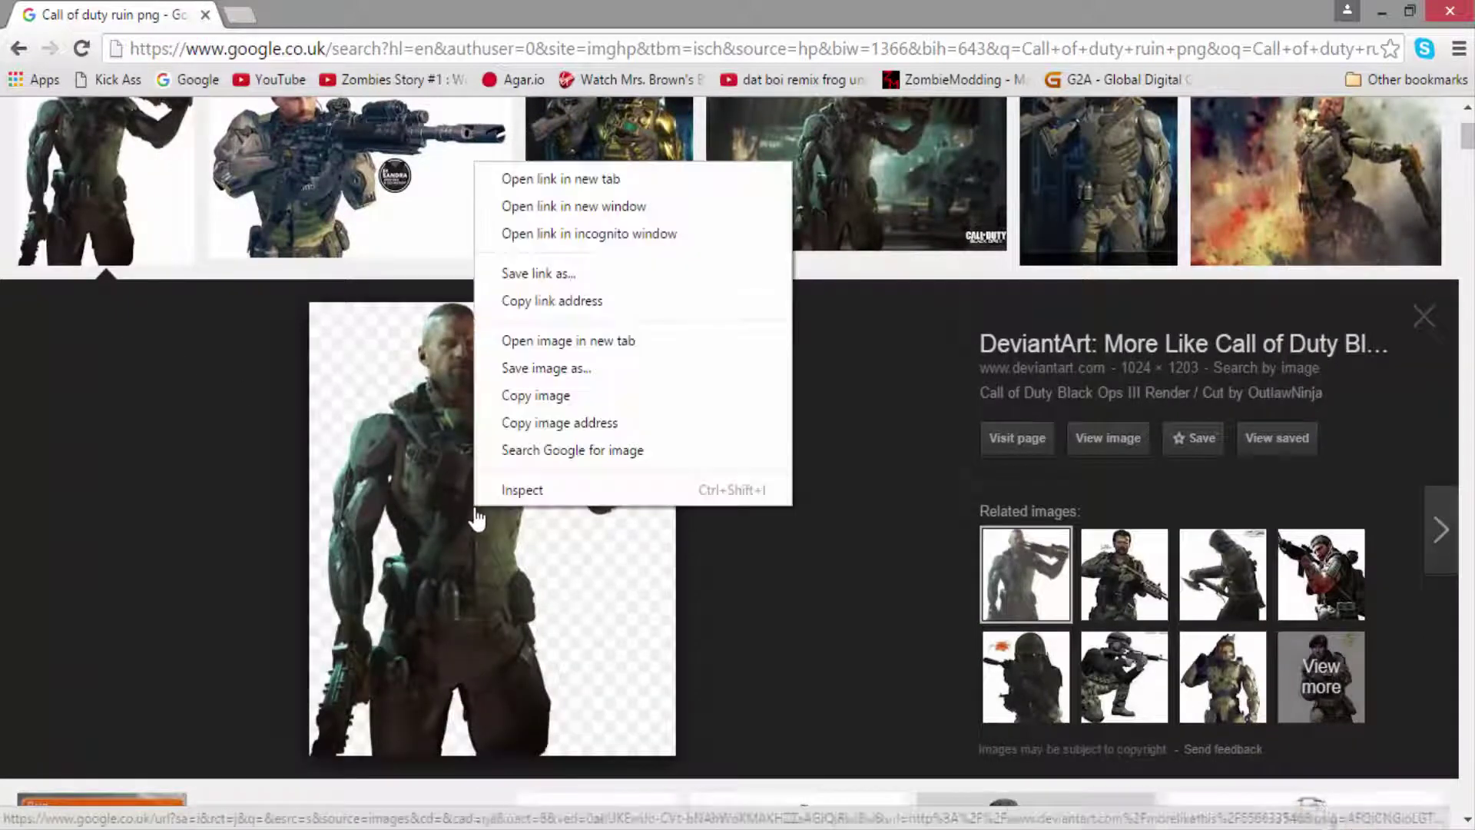
click(541, 405)
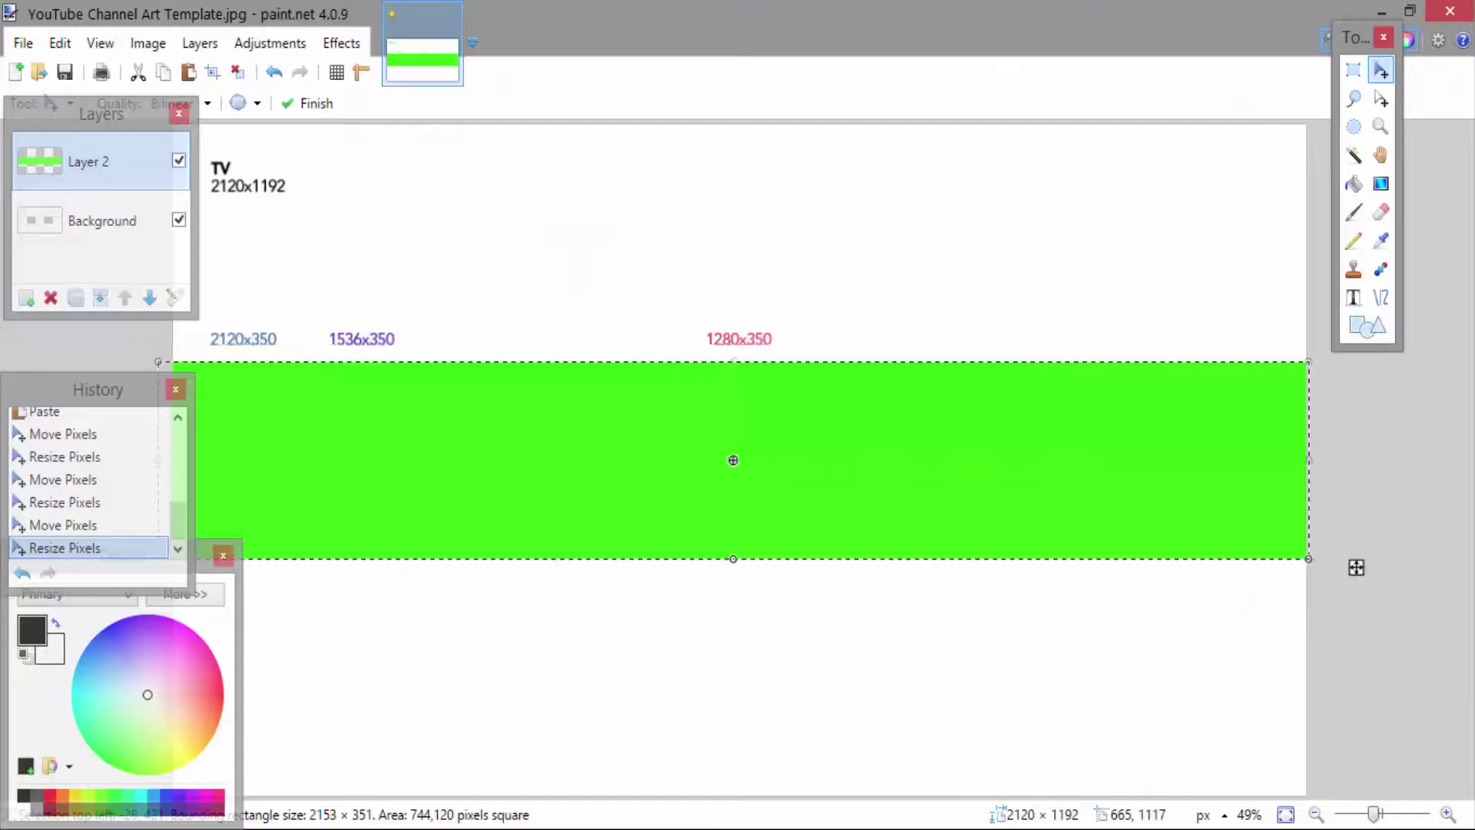
Paste the soldier onto a new layer, keeping the canvas size after undoing an enlargement.
click(27, 298)
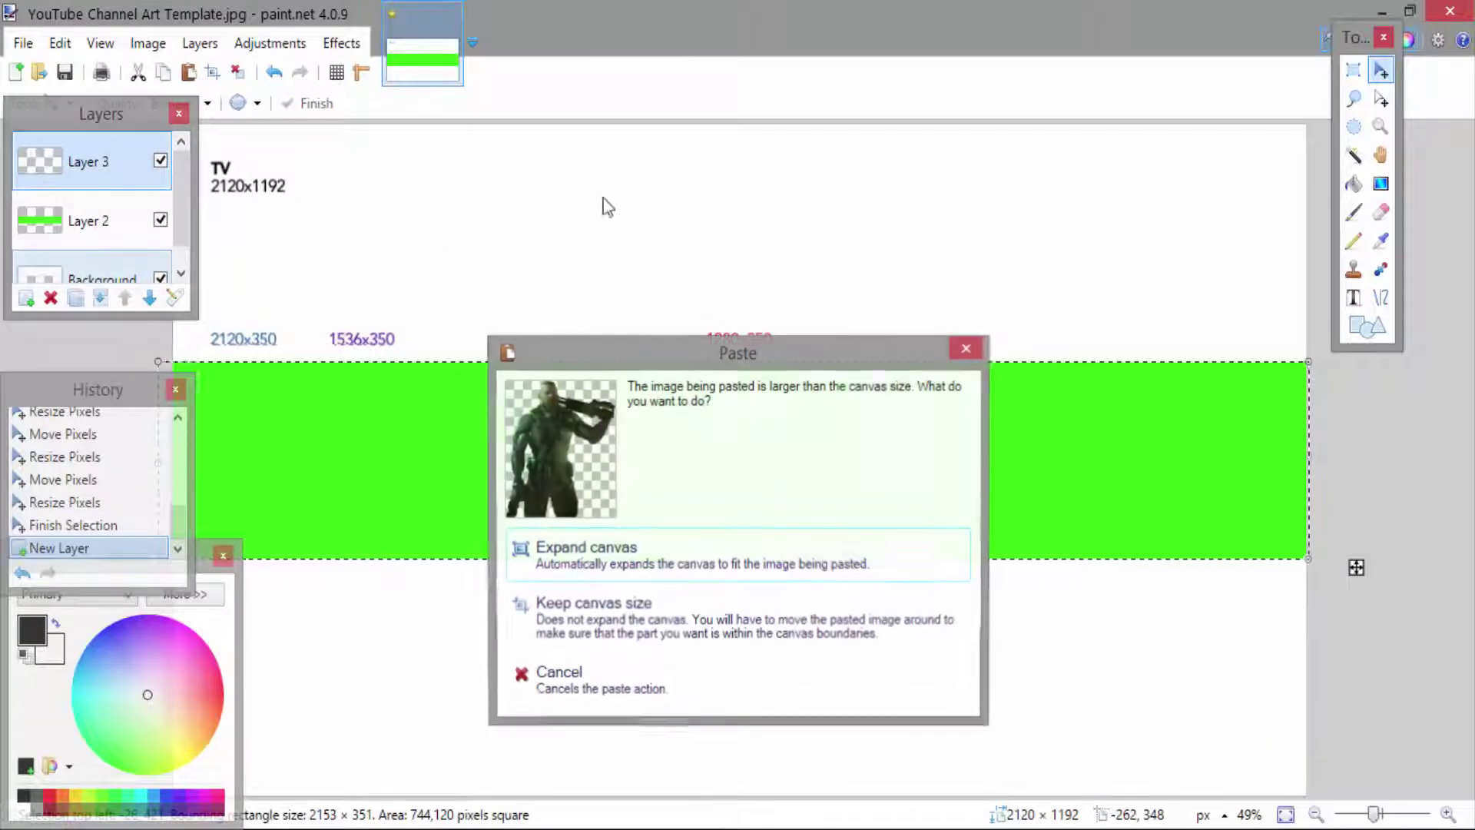
key(ctrl+v)
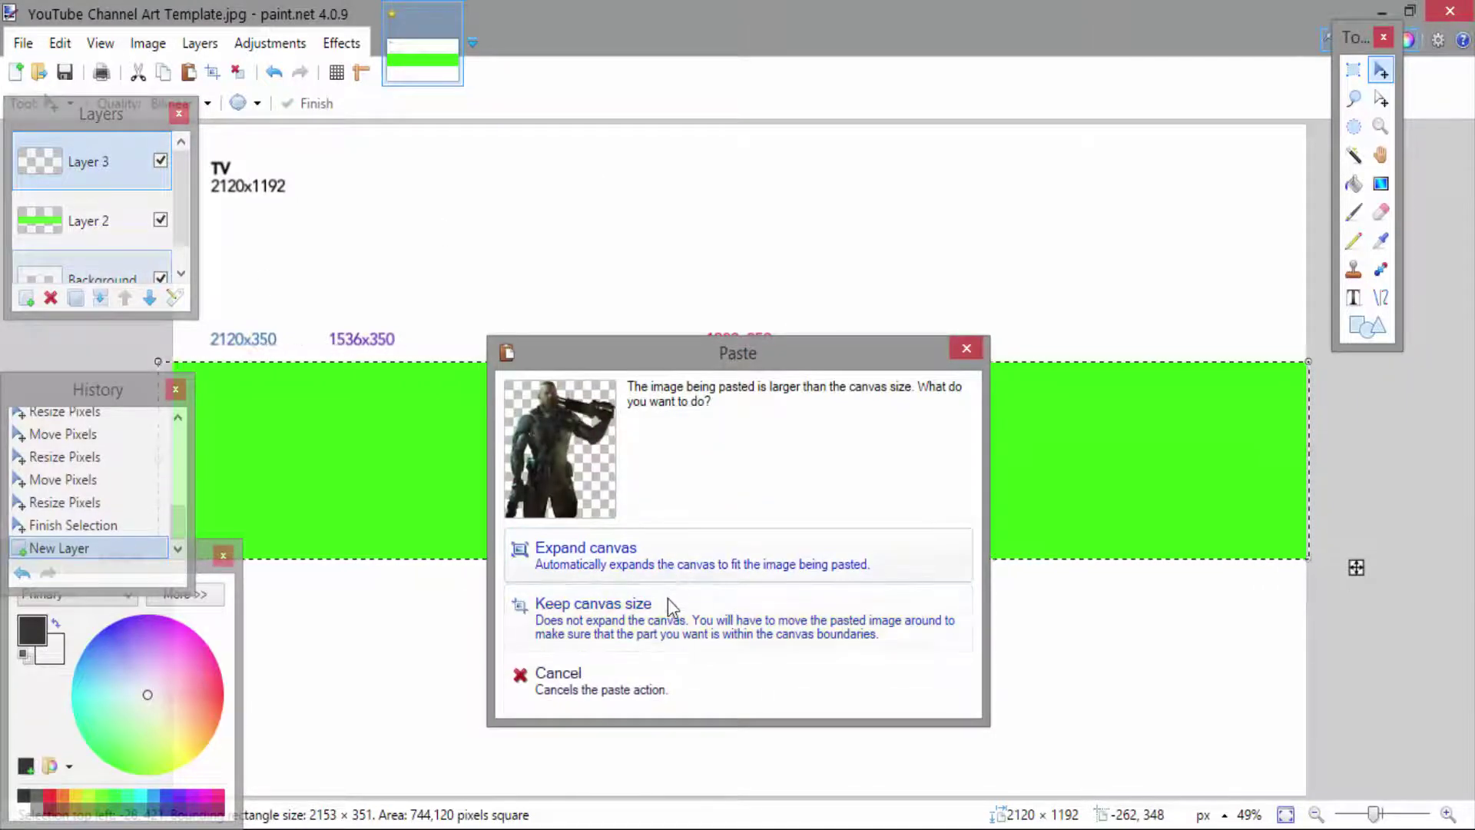
click(662, 576)
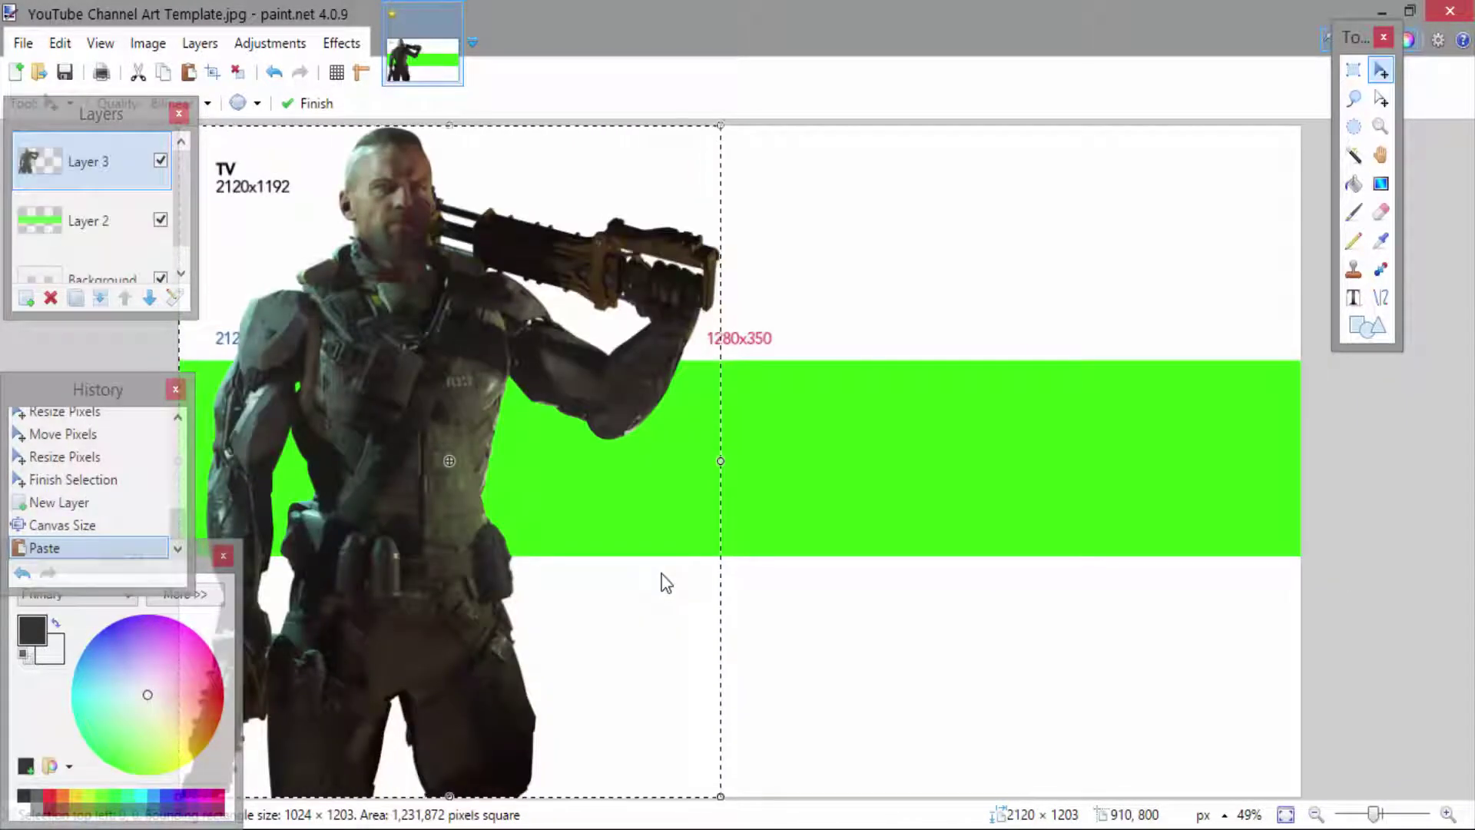
key(ctrl+z)
key(ctrl+z)
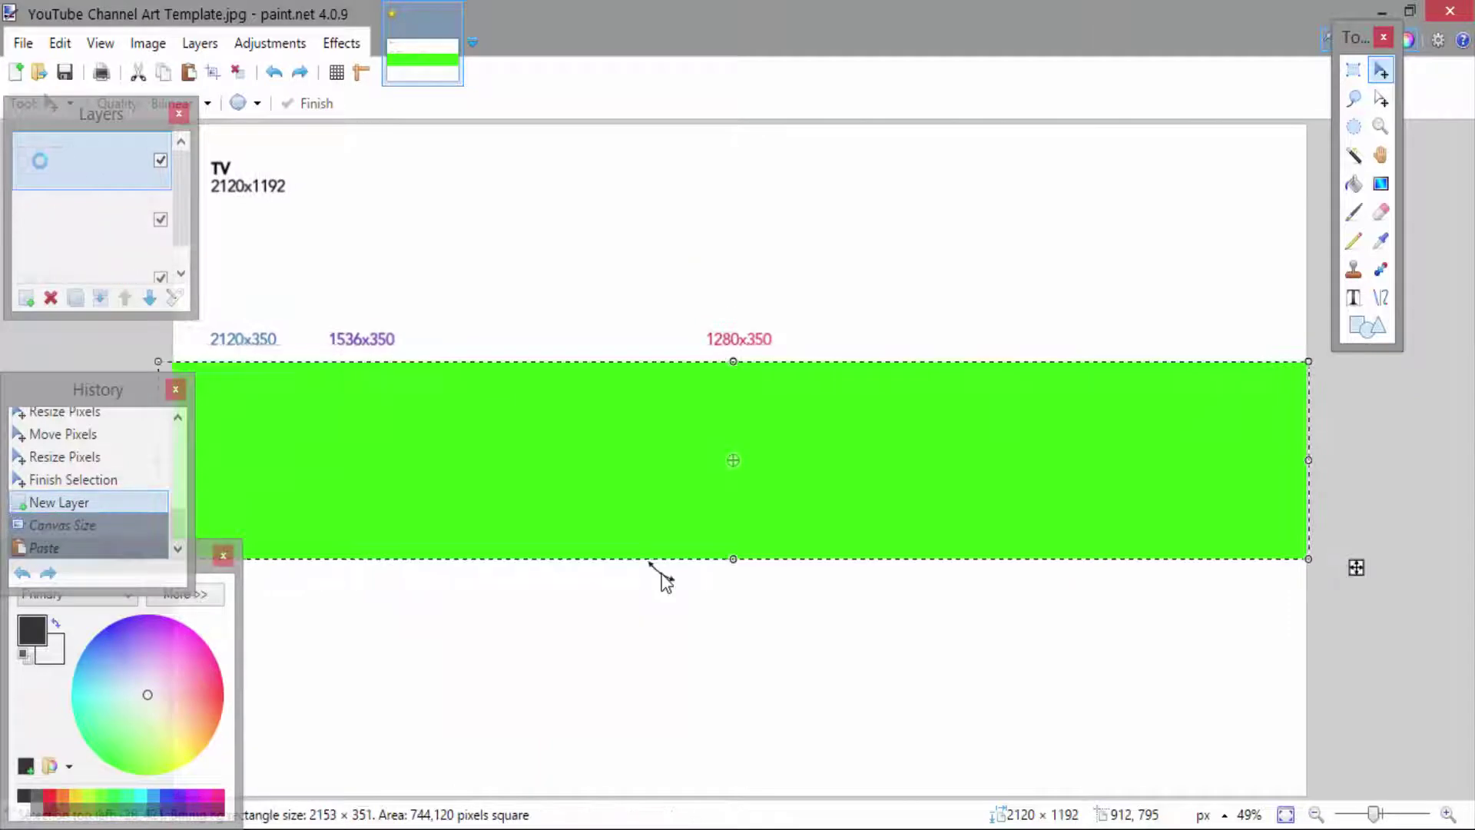
key(ctrl+v)
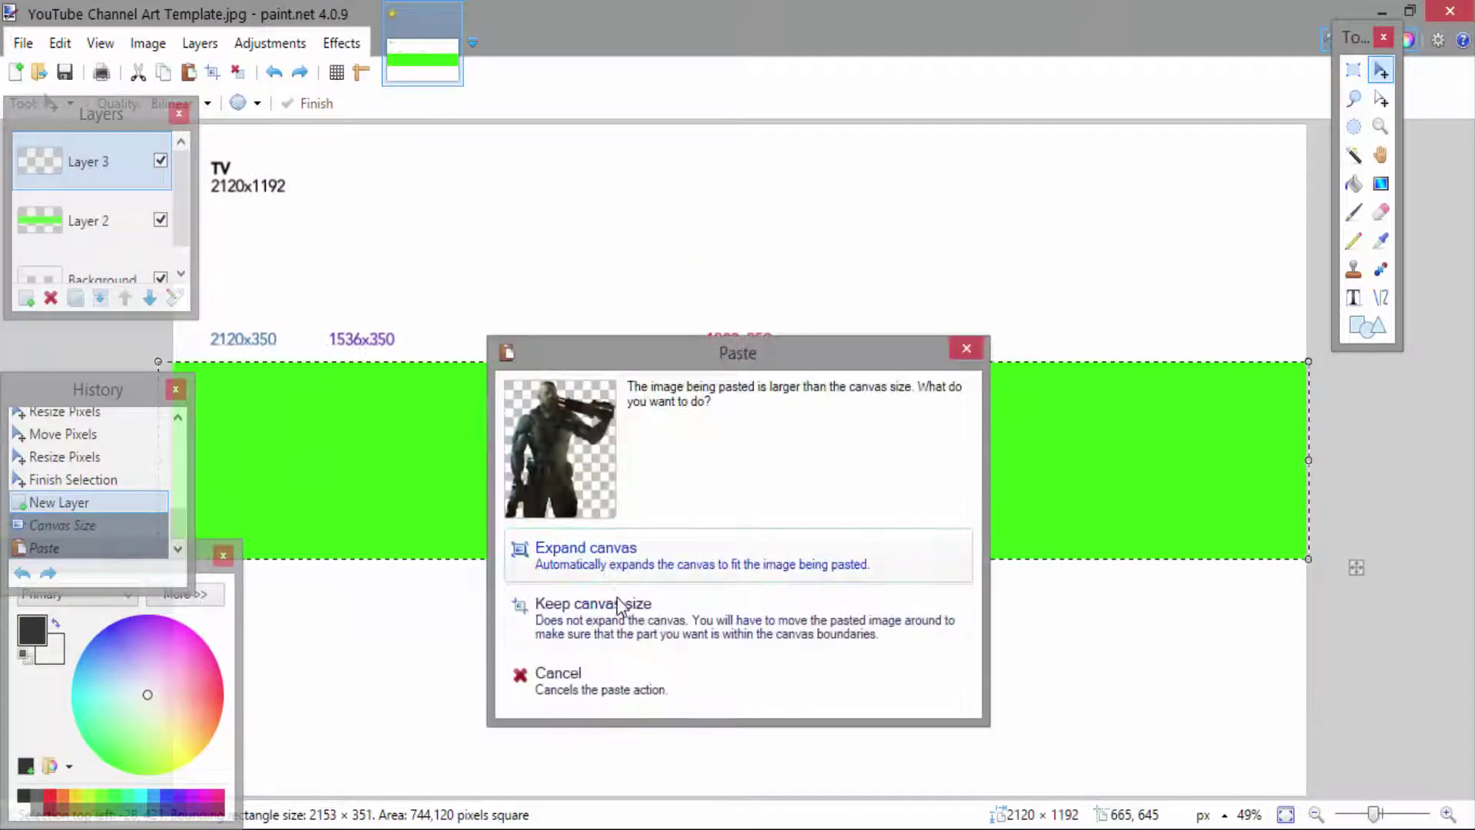
click(629, 624)
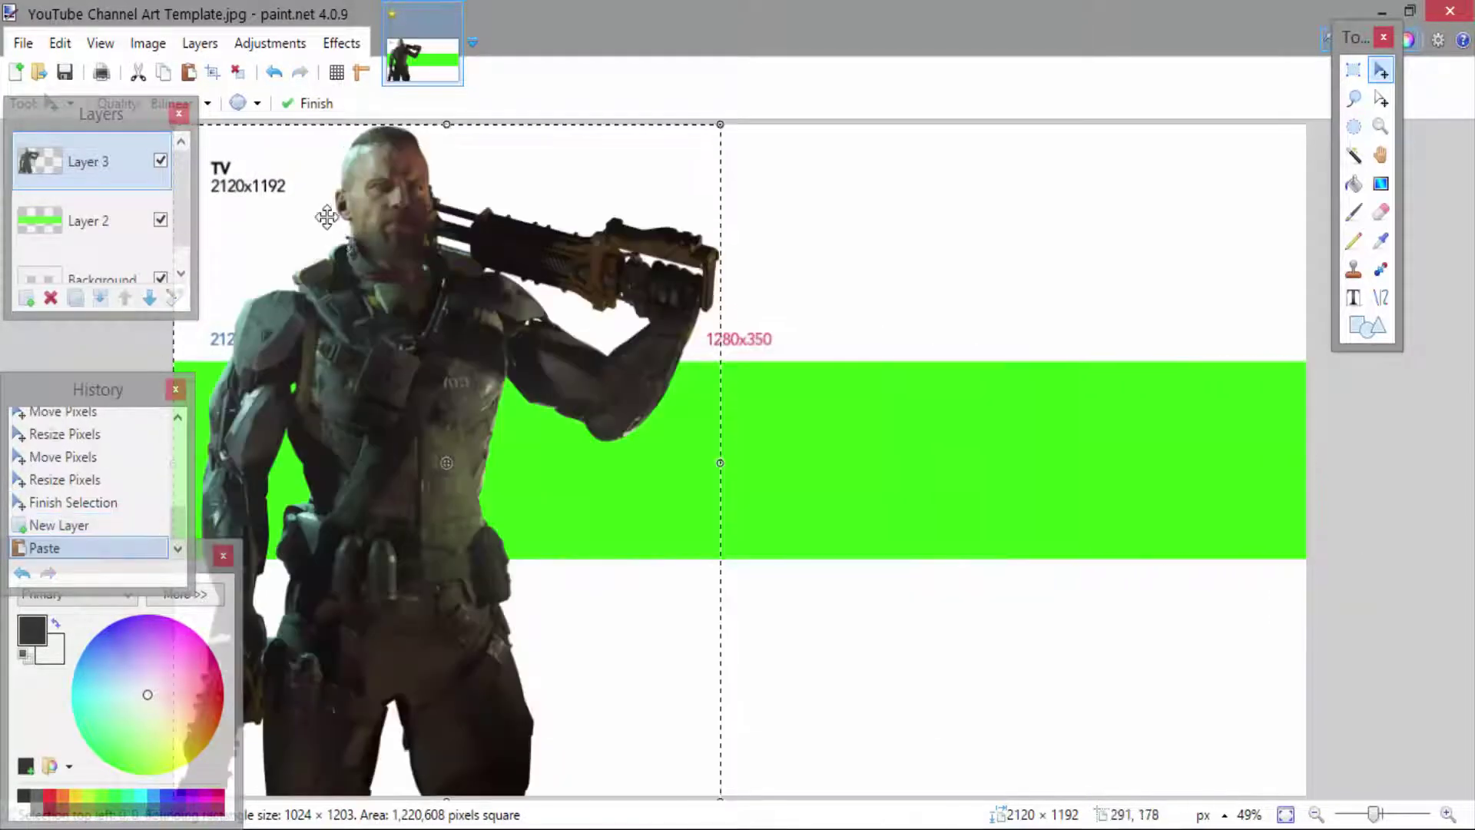
Shrink the soldier to 290×341 and place him at the green strip's right end.
drag(317, 206, 587, 229)
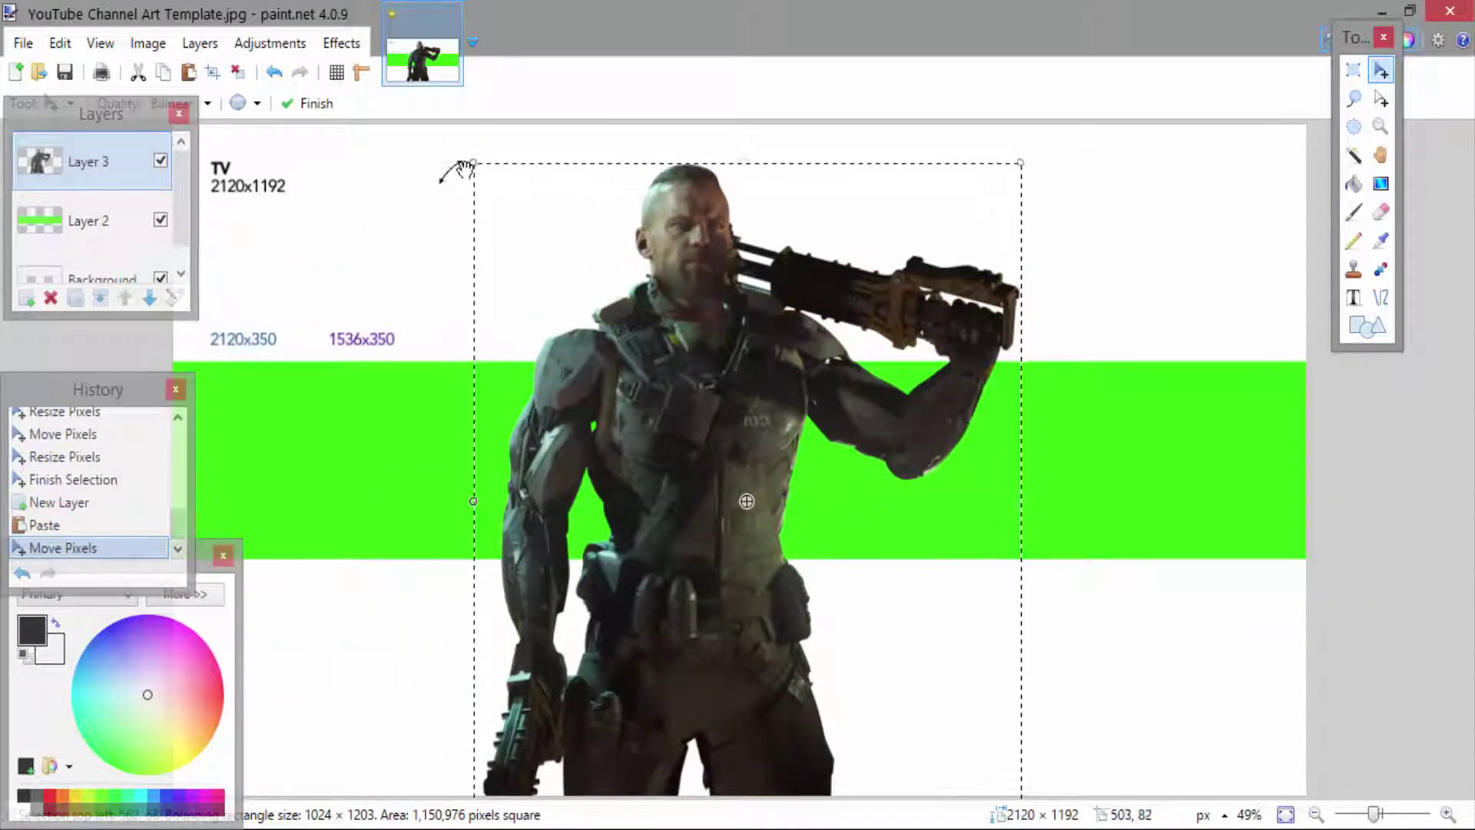
drag(472, 162, 817, 585)
drag(1008, 607, 1017, 362)
drag(985, 452, 1190, 458)
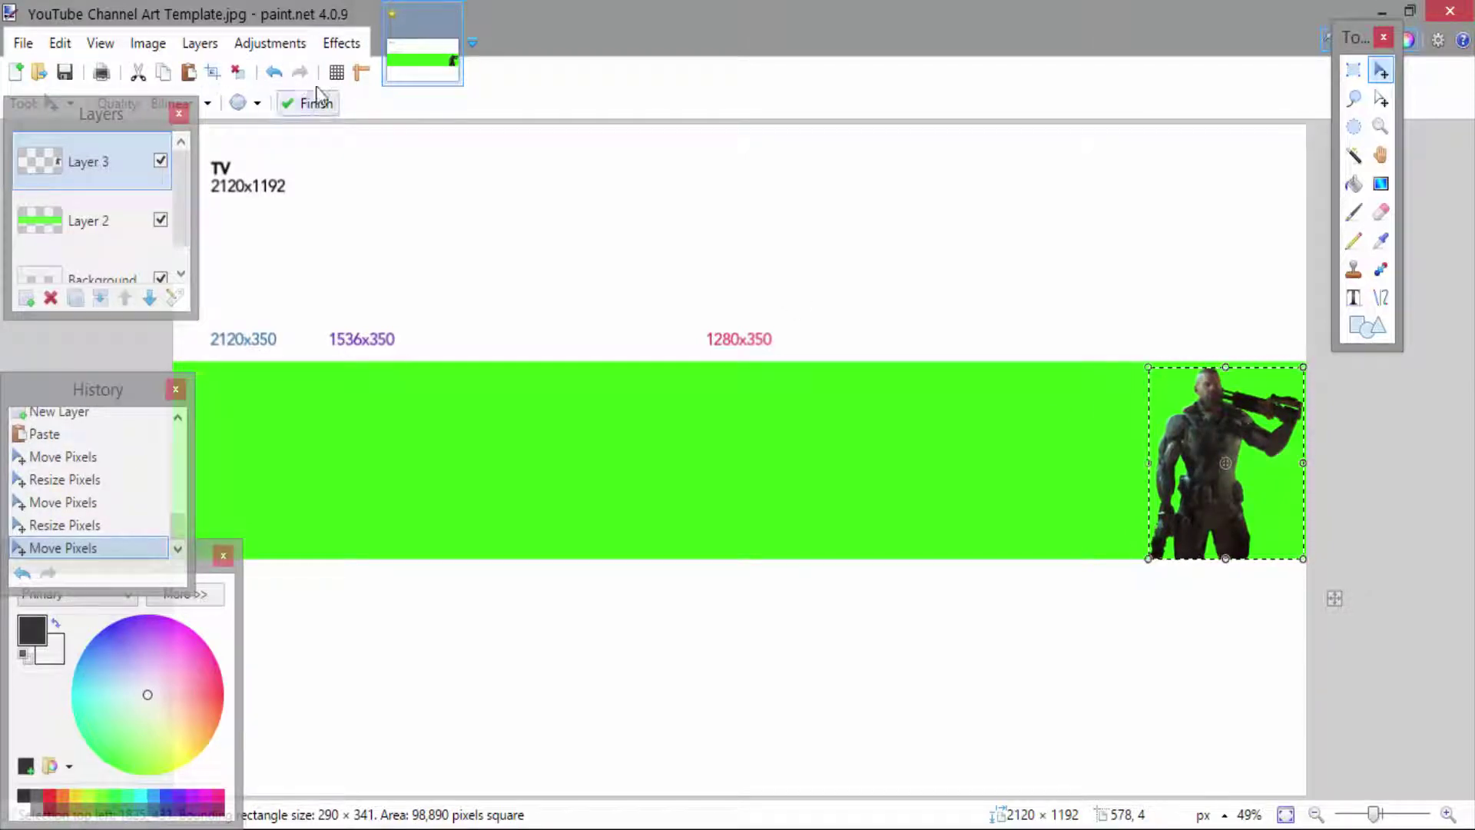
Flip the soldier layer horizontally.
drag(94, 113, 94, 141)
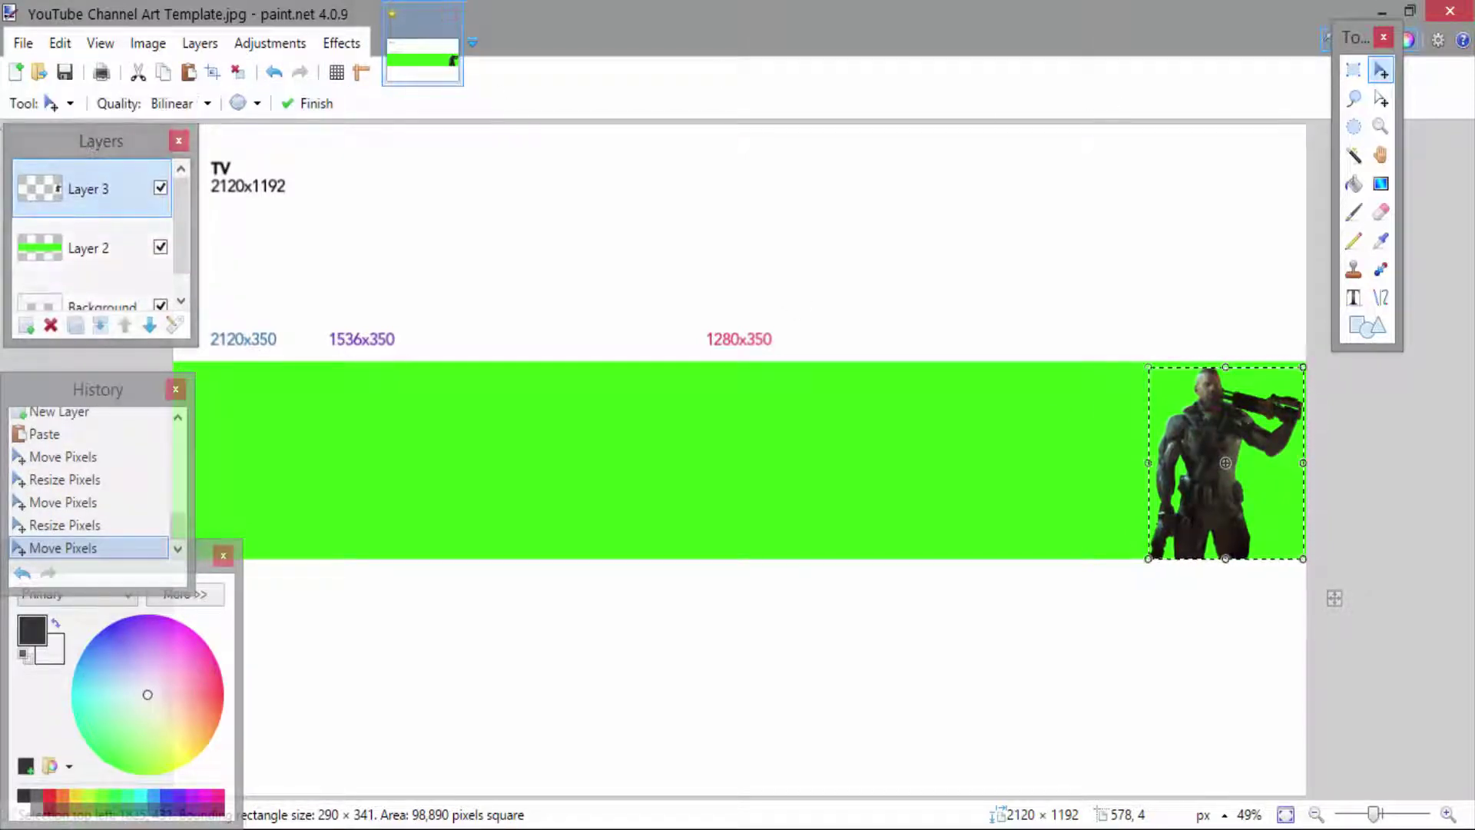
click(68, 103)
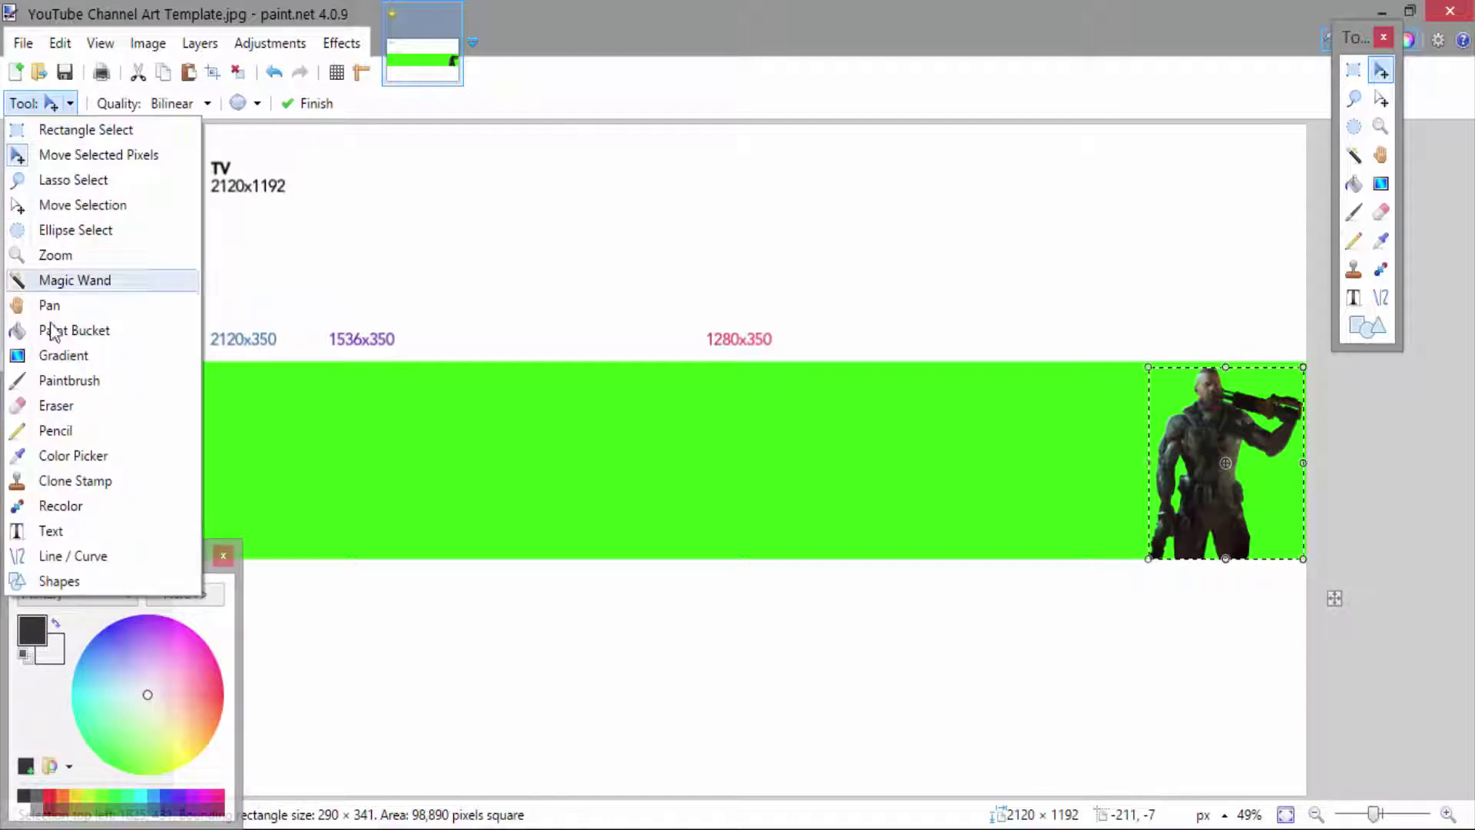
click(462, 624)
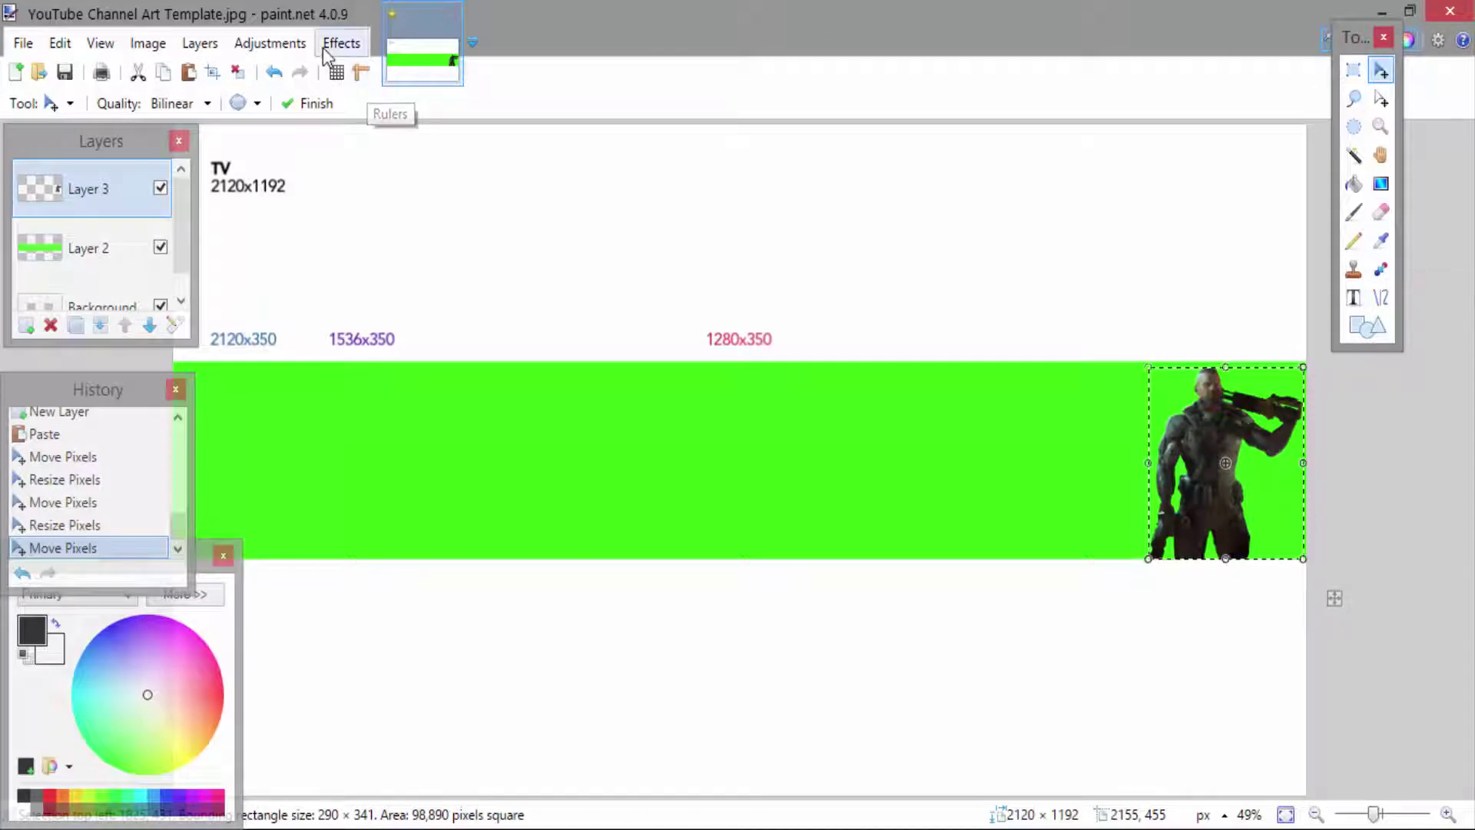
click(190, 45)
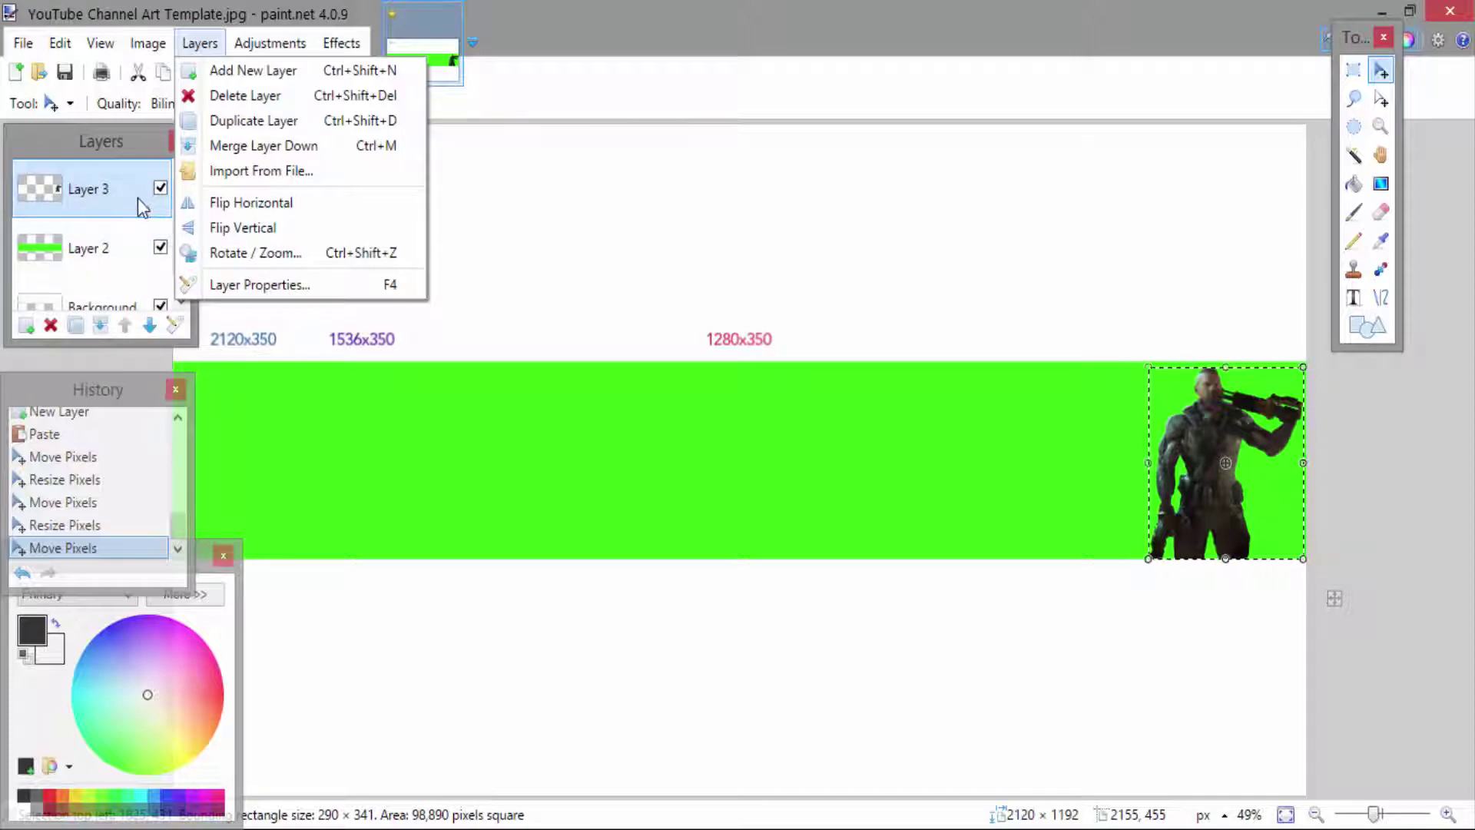
click(313, 210)
Move the flipped soldier back flush to the strip's right edge, deselect, and make Layer 2 active.
key(ctrl+a)
drag(265, 428, 1218, 429)
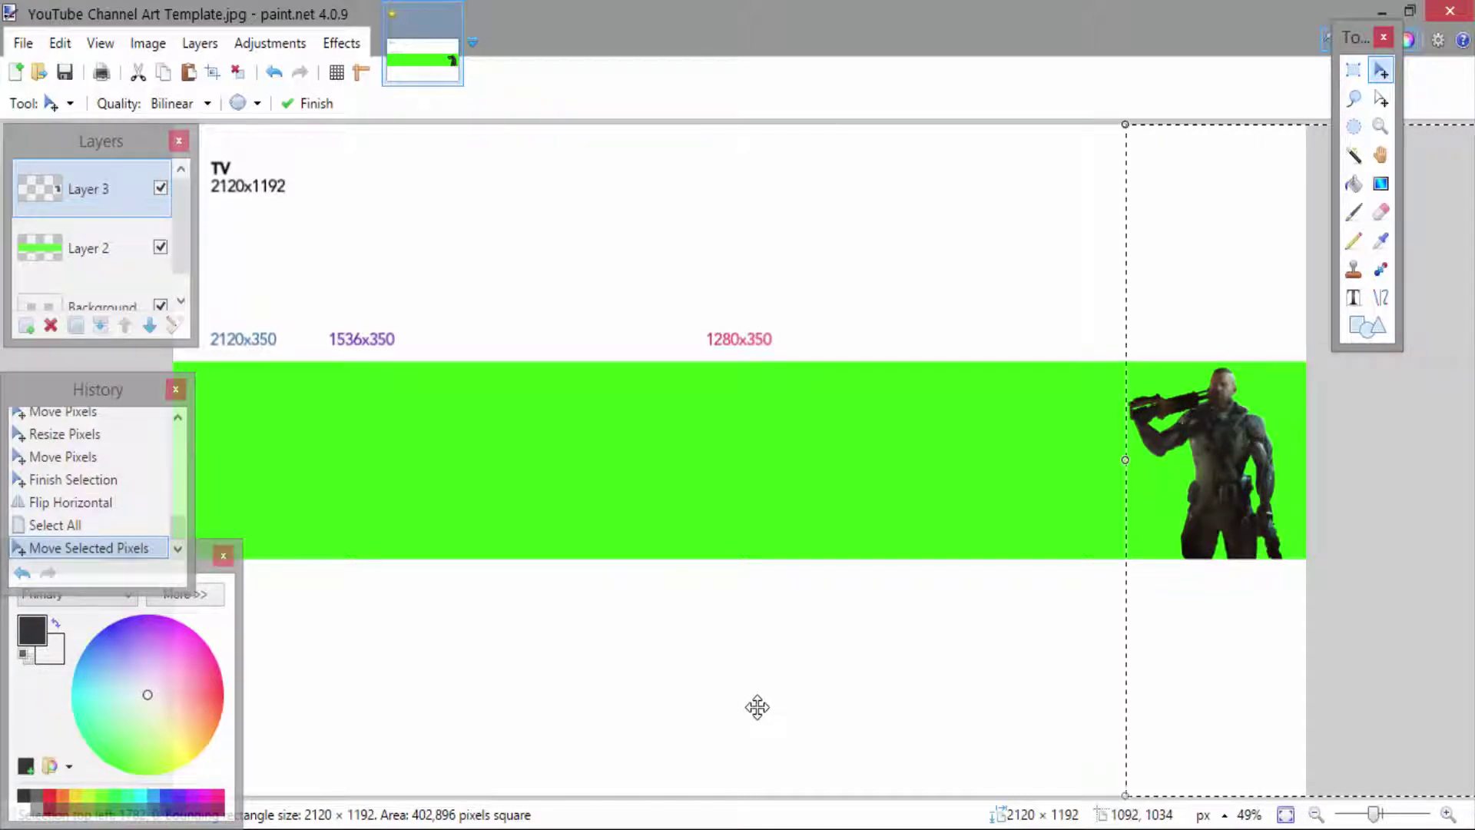
key(s)
key(ctrl+d)
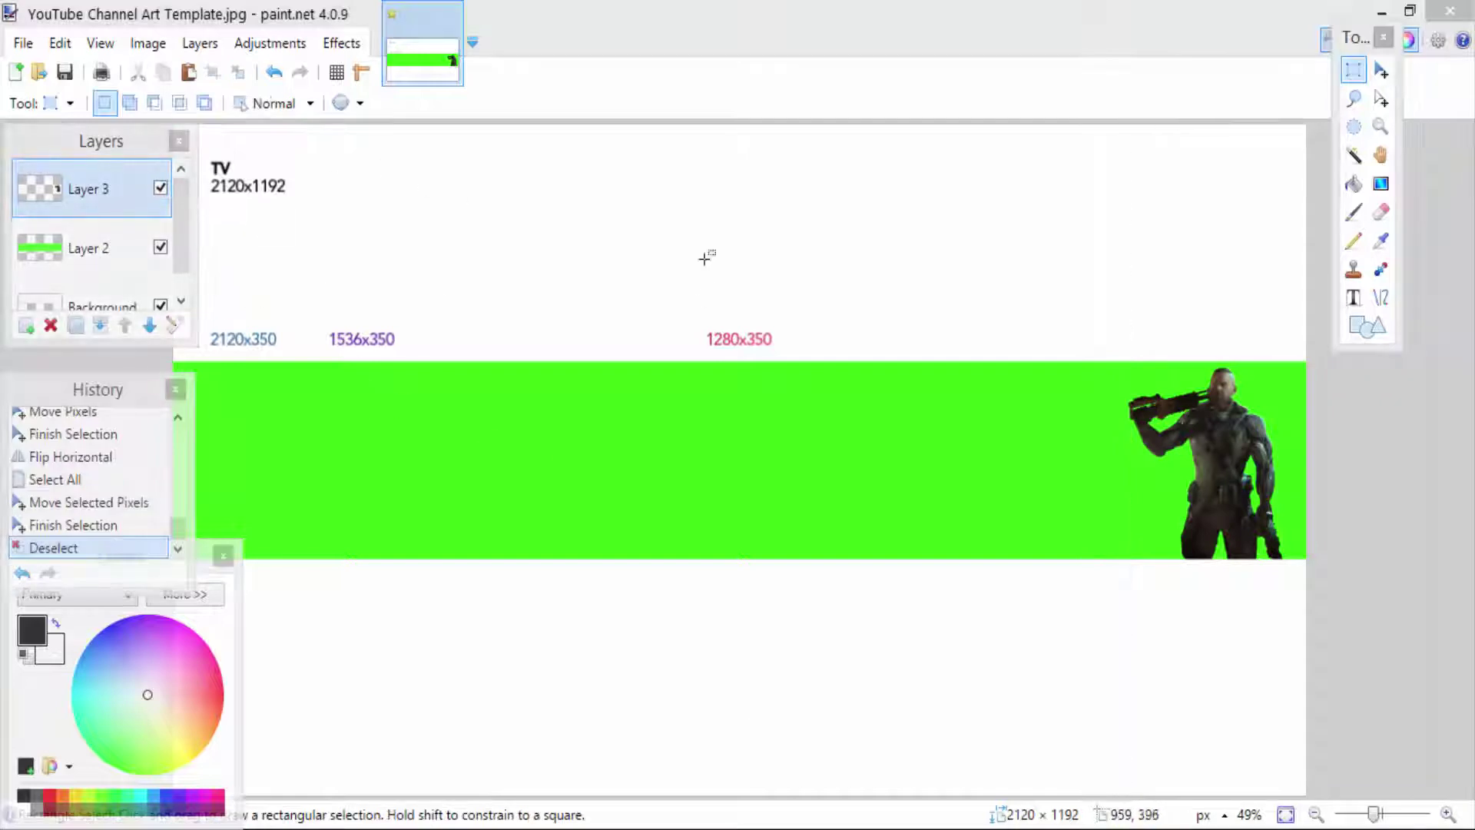
click(84, 260)
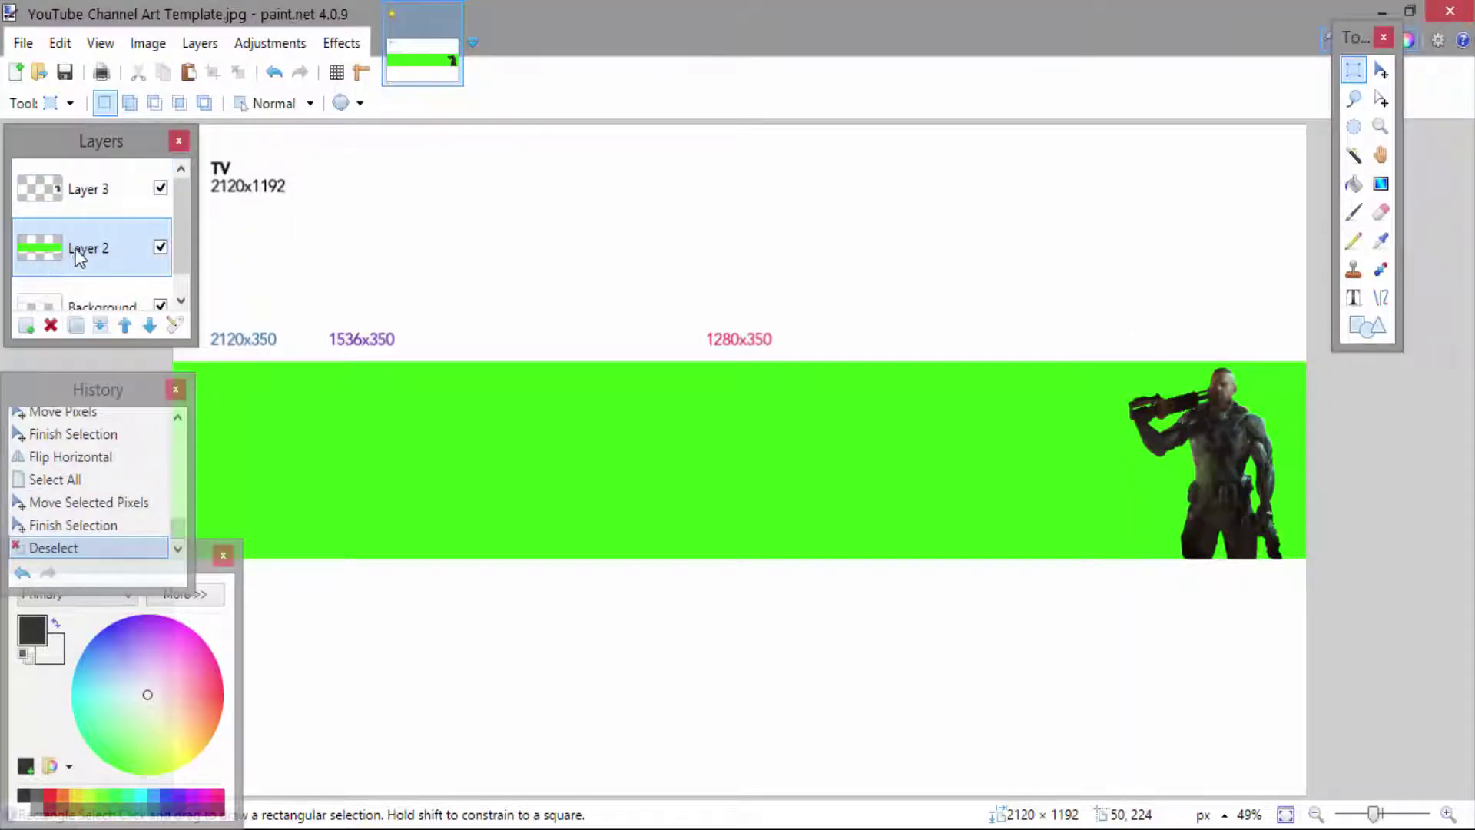
Search Google Images for 'neon green gradient'.
mouse_move(261, 818)
click(361, 730)
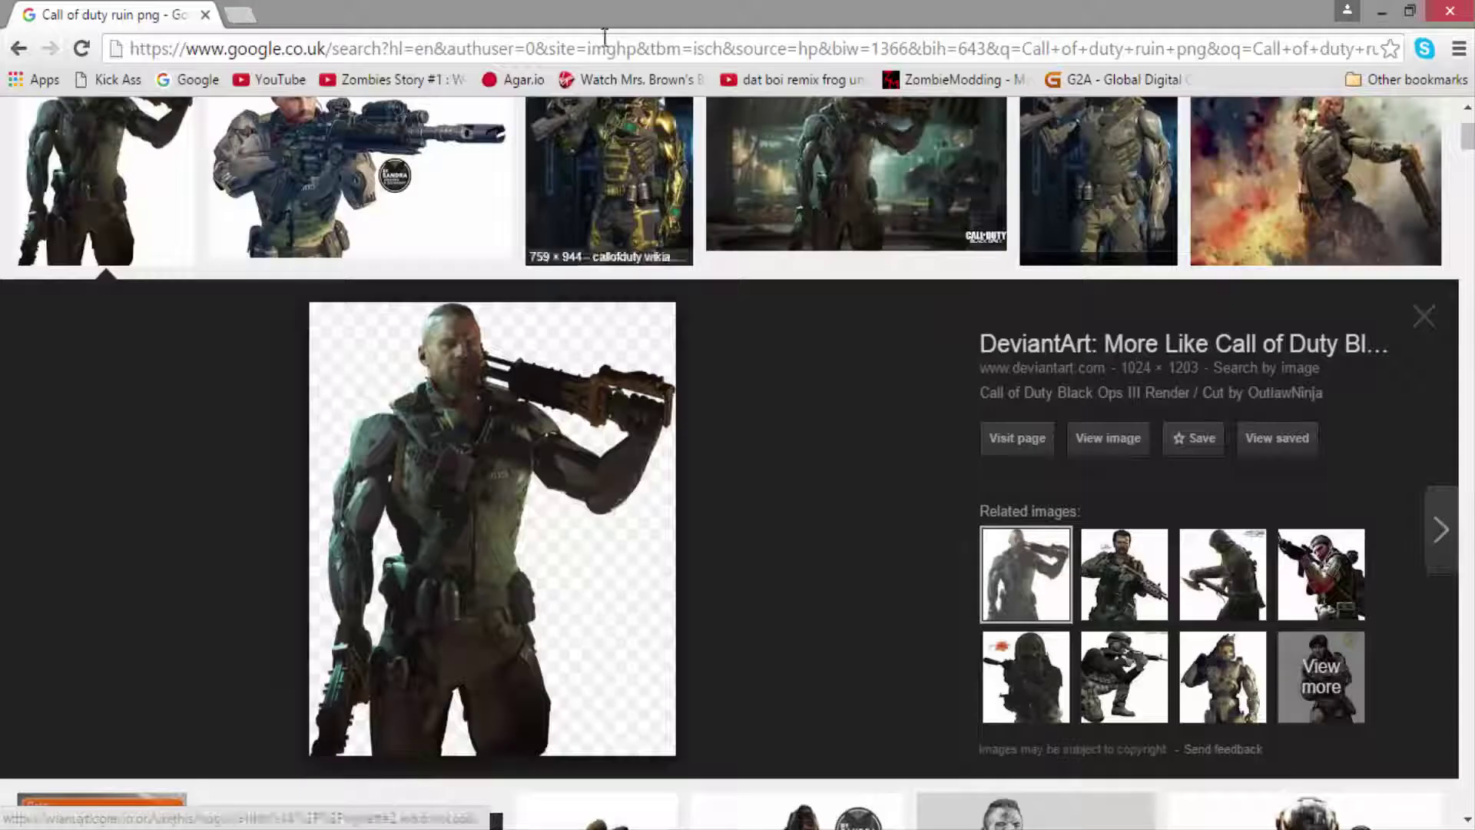
click(286, 134)
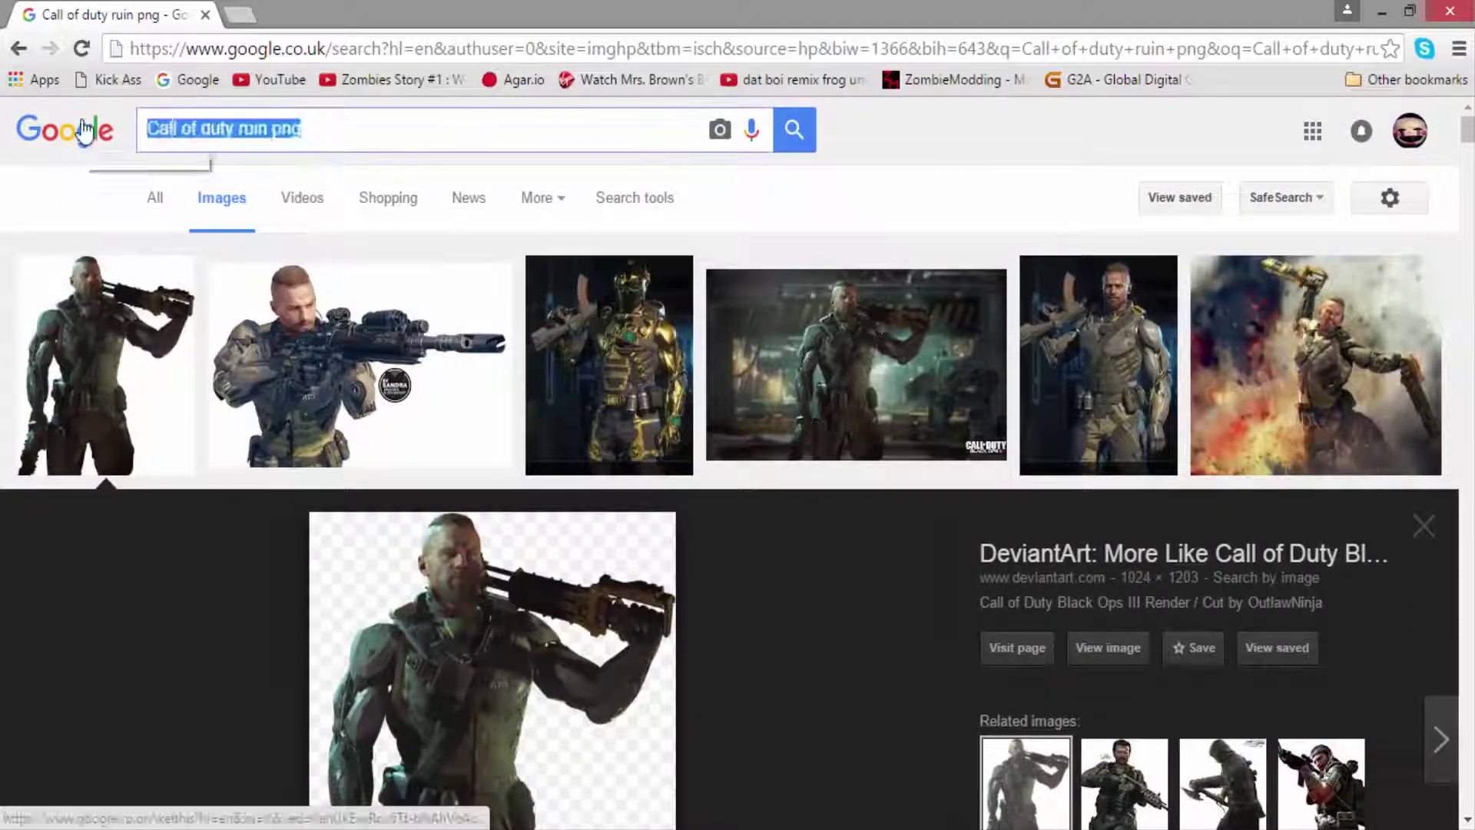
text(n)
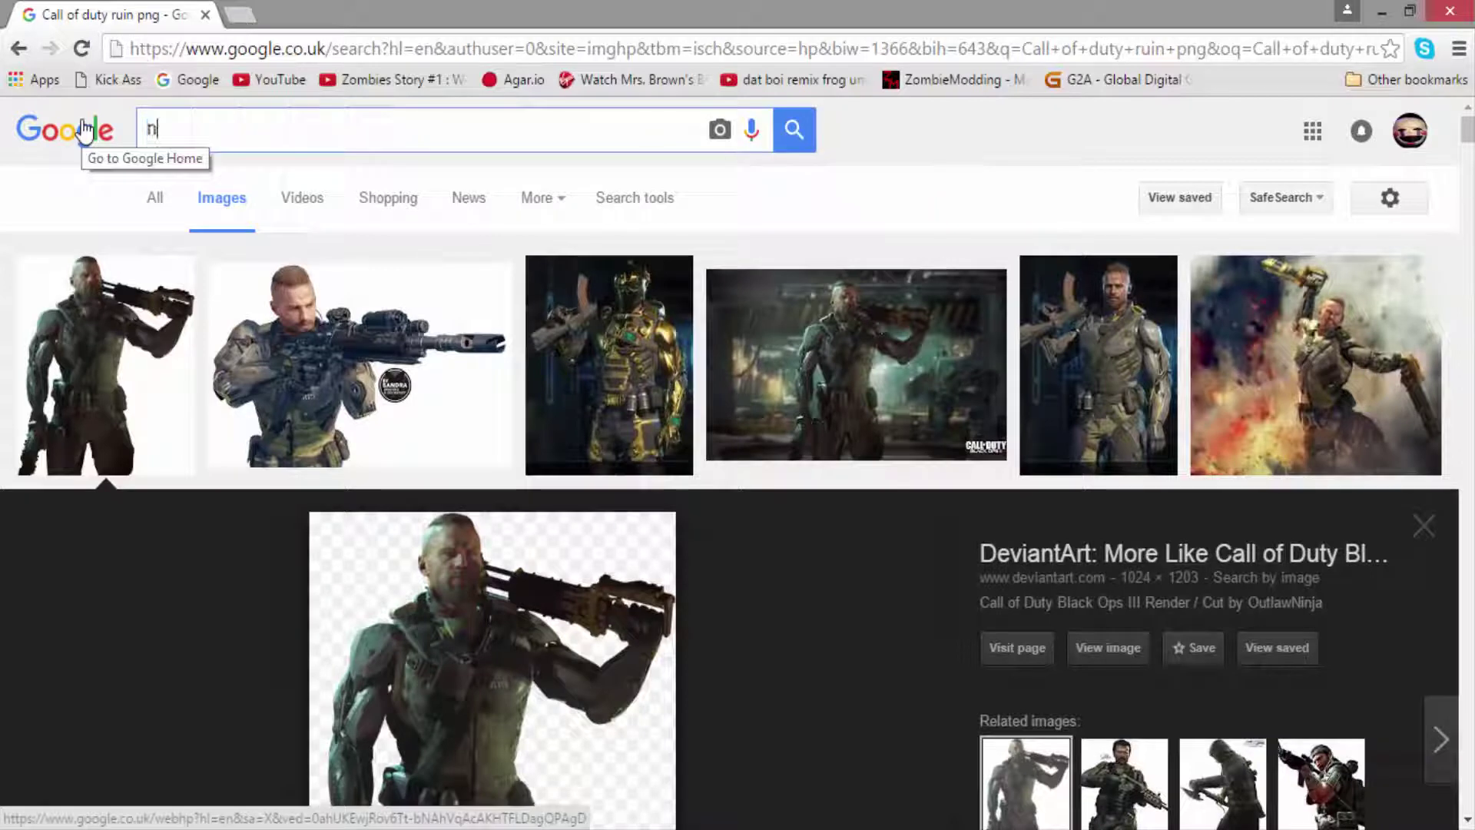
text(eon gree)
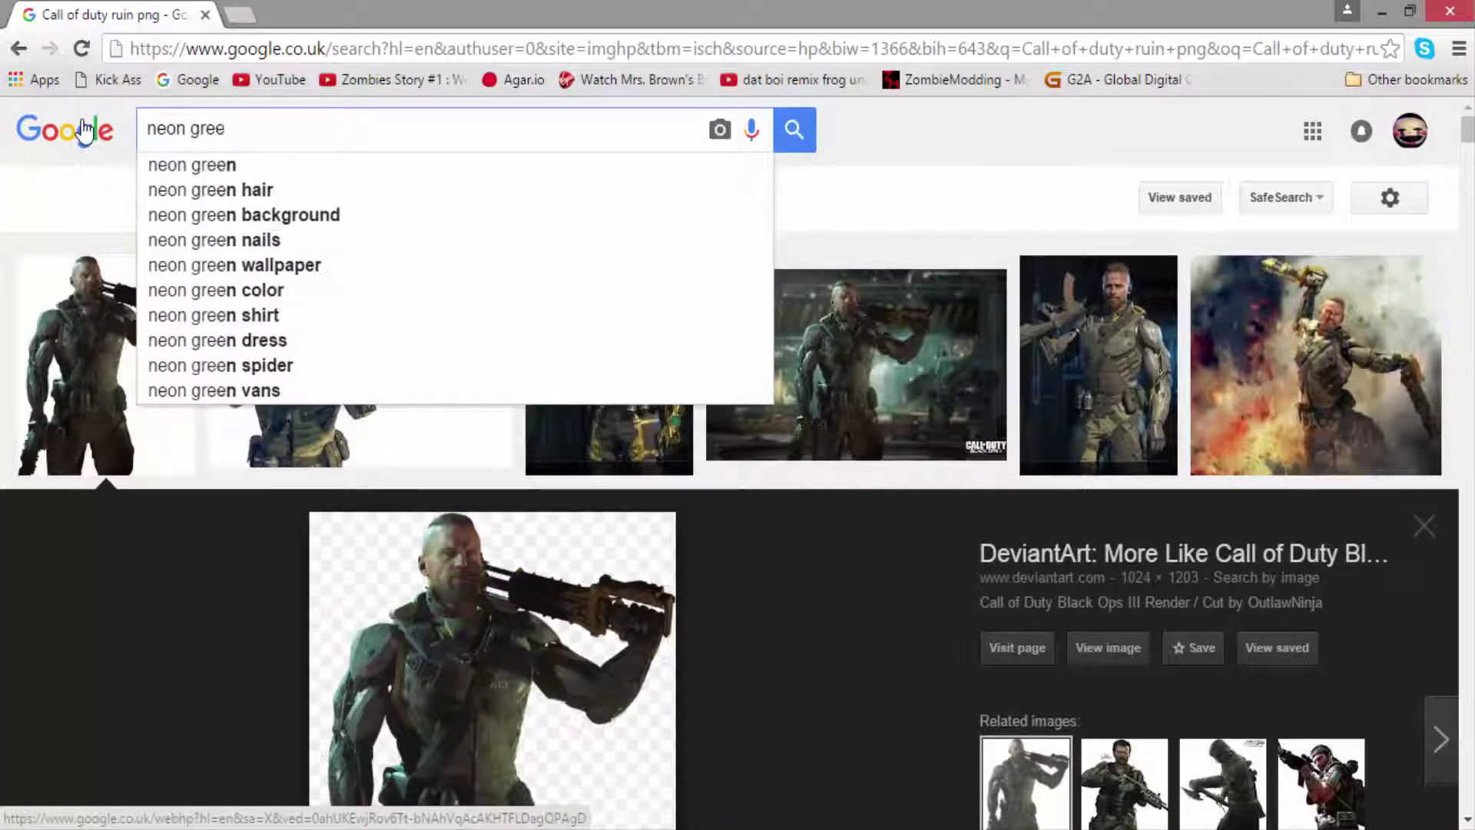
text(n gradient)
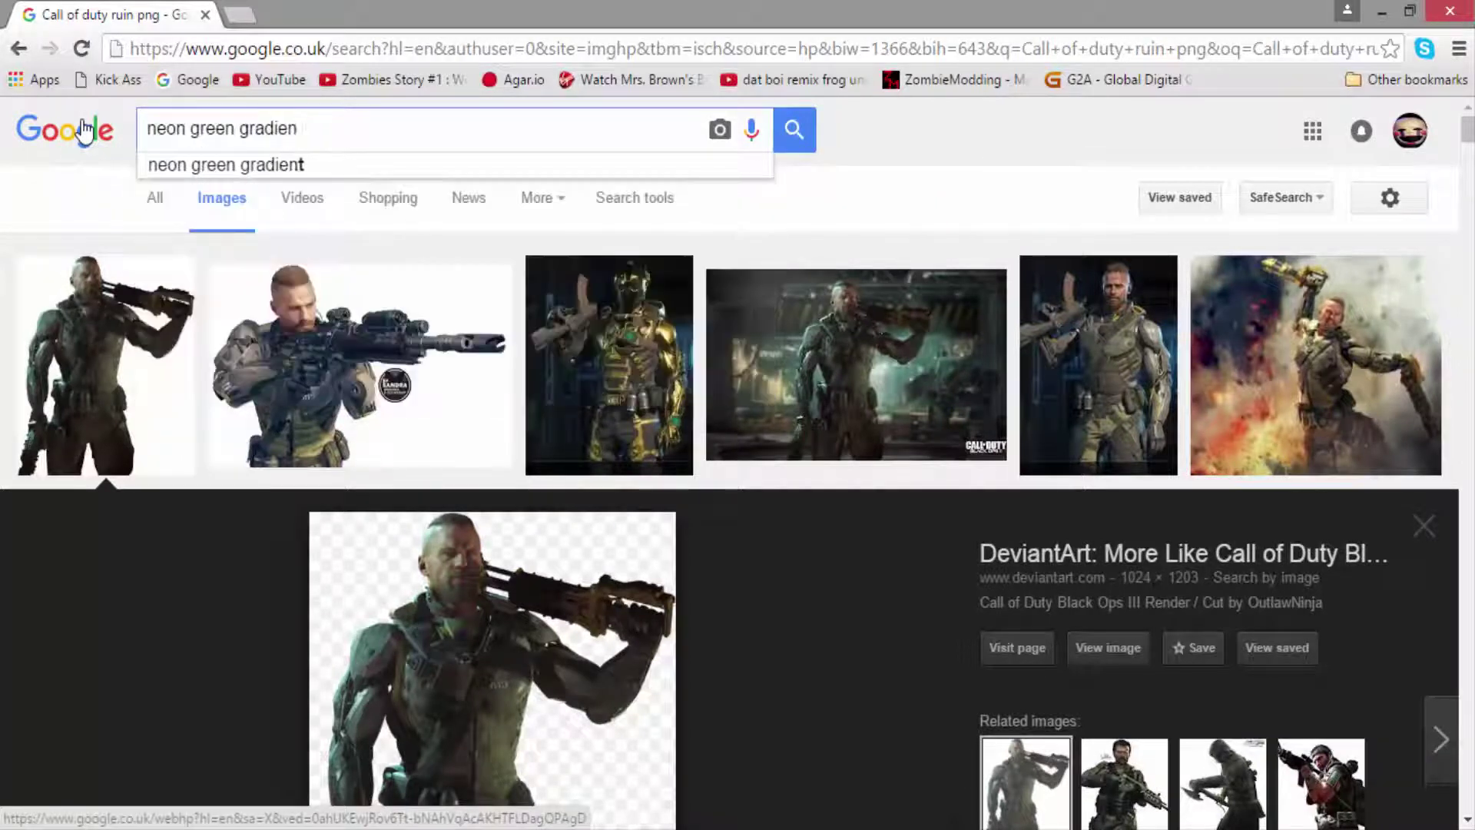
key(Return)
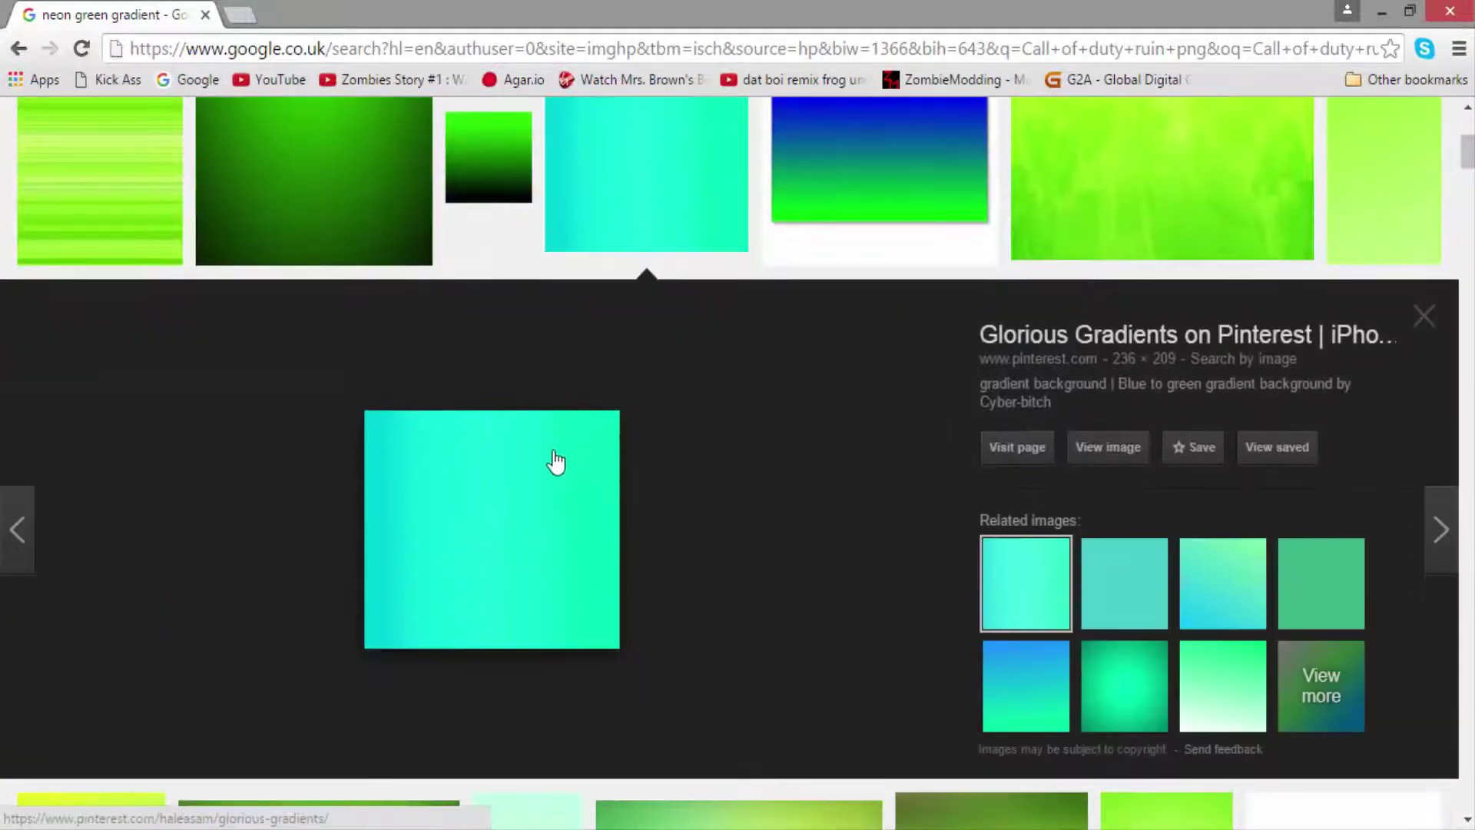
Copy the cyan-to-green gradient image and return to paint.net.
right_click(548, 479)
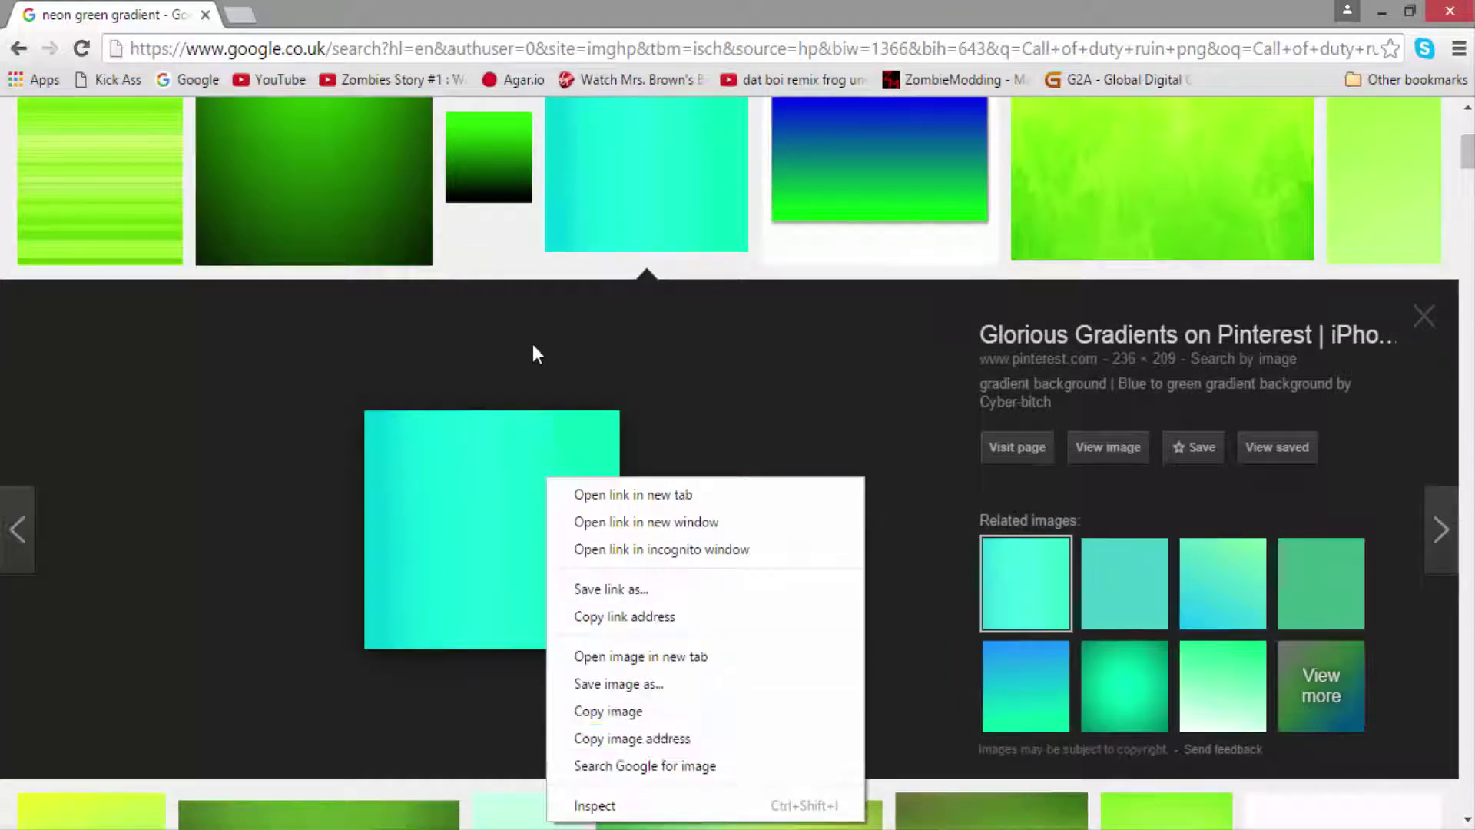
scroll(1068, 434, up, 3)
click(530, 212)
right_click(566, 494)
click(659, 381)
key(alt+Tab)
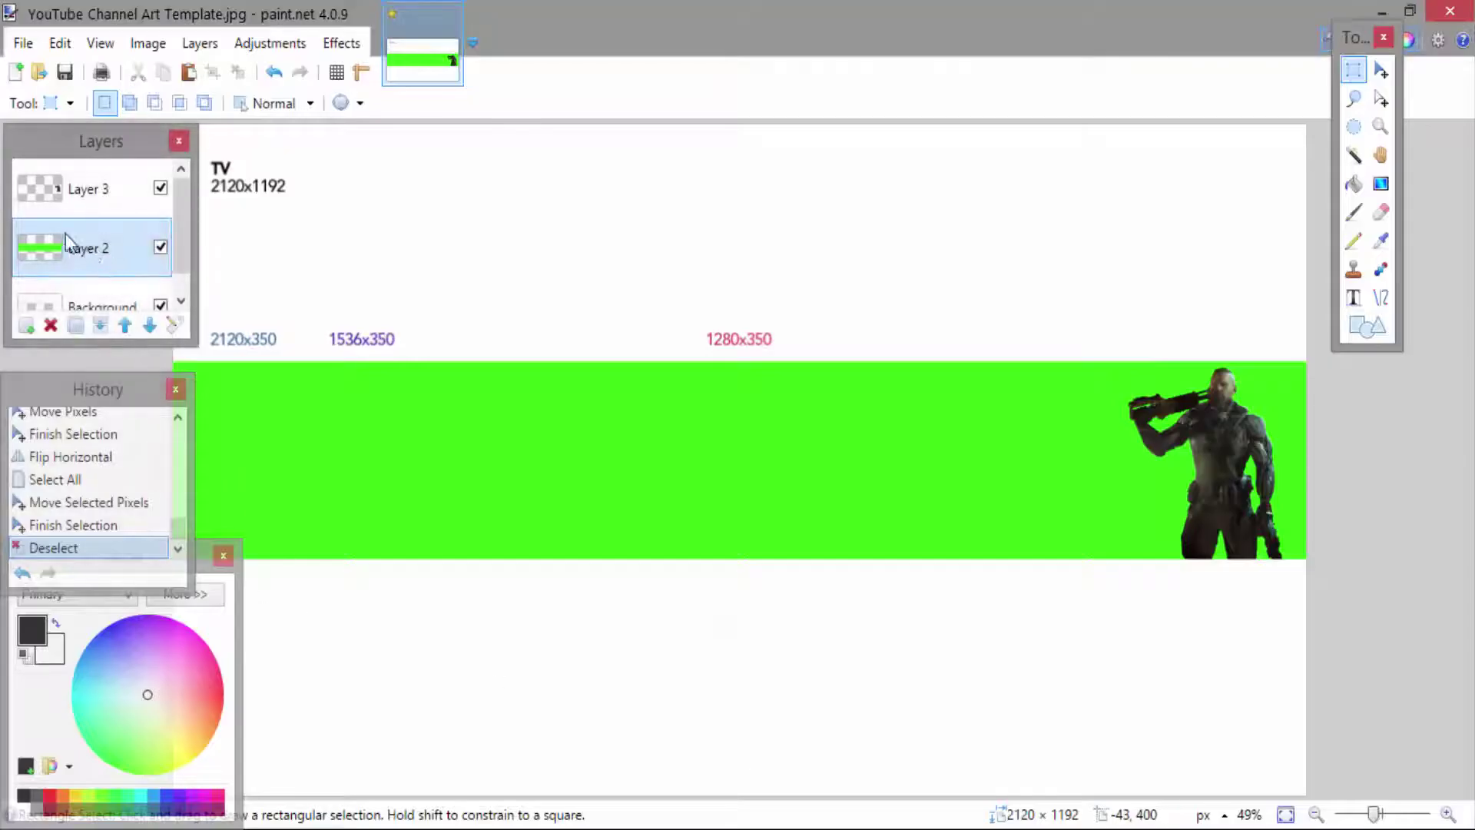
Paste the cyan-green gradient onto the green strip, then delete it, leaving a transparent square hole.
key(ctrl+v)
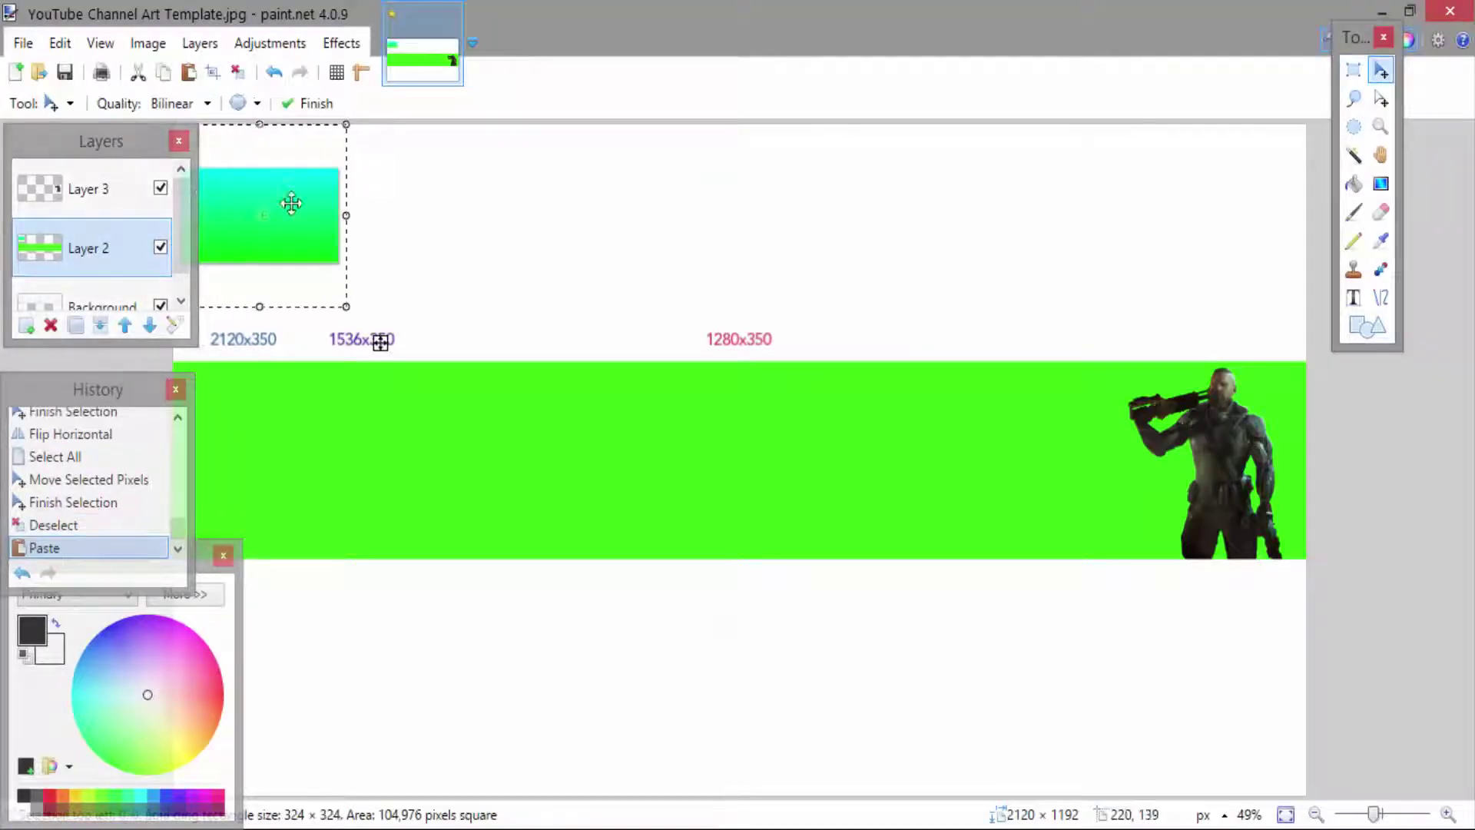
drag(290, 203, 625, 461)
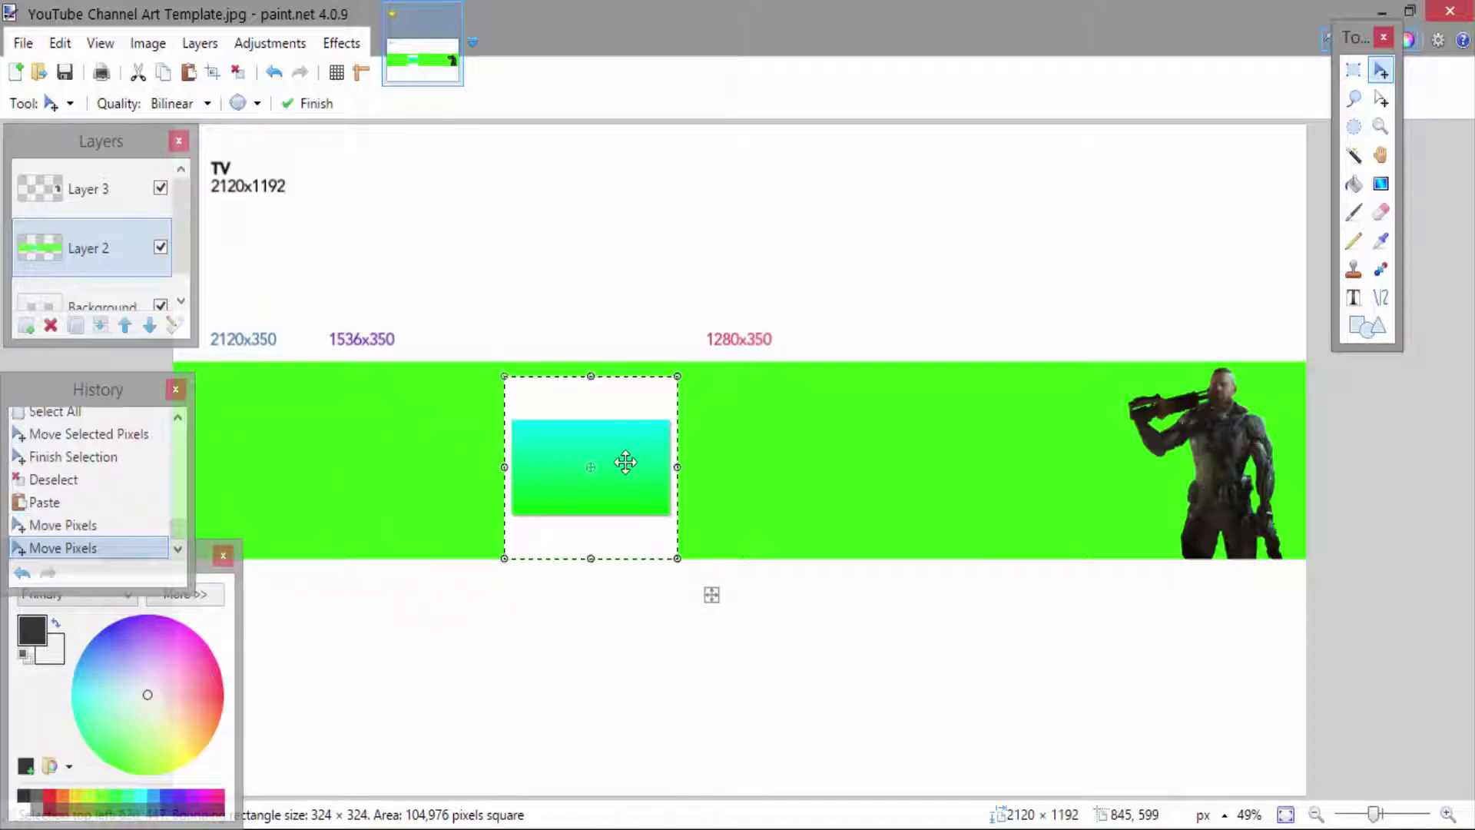
key(Delete)
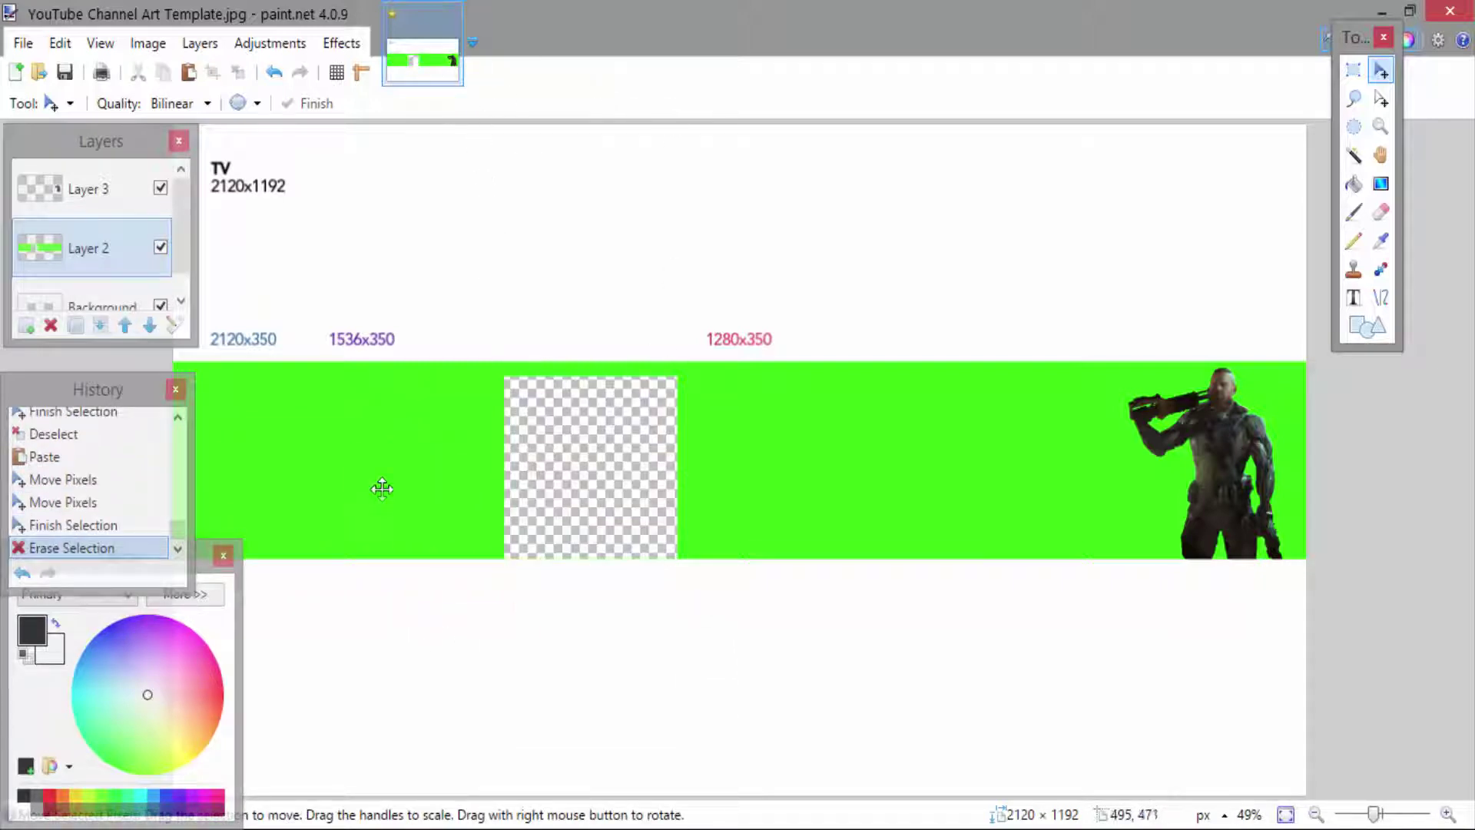
Copy the Neon Green/Black gradient image from the 'neon green gradient' results.
click(427, 724)
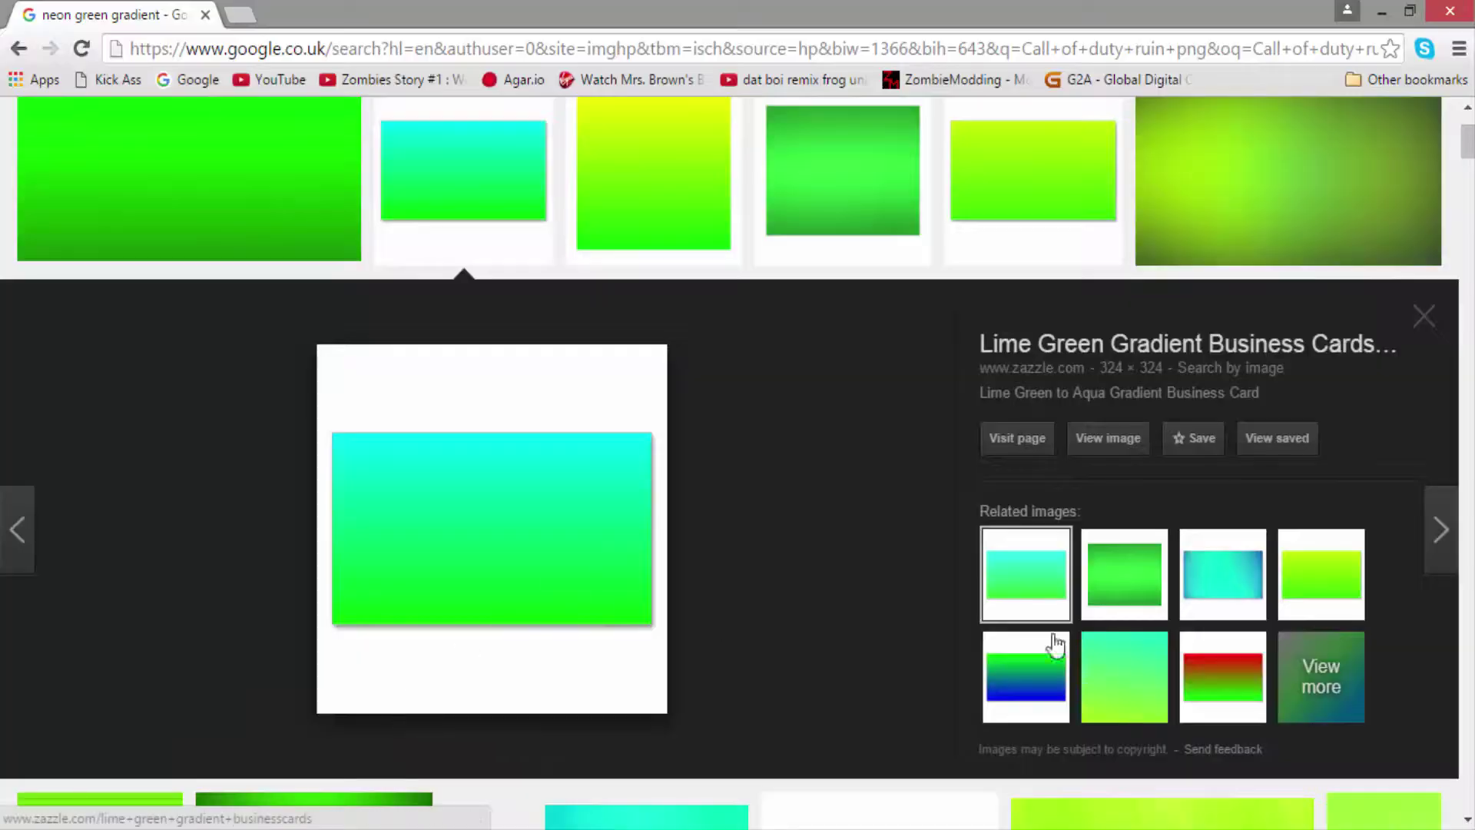
scroll(1081, 632, down, 3)
scroll(1022, 438, down, 3)
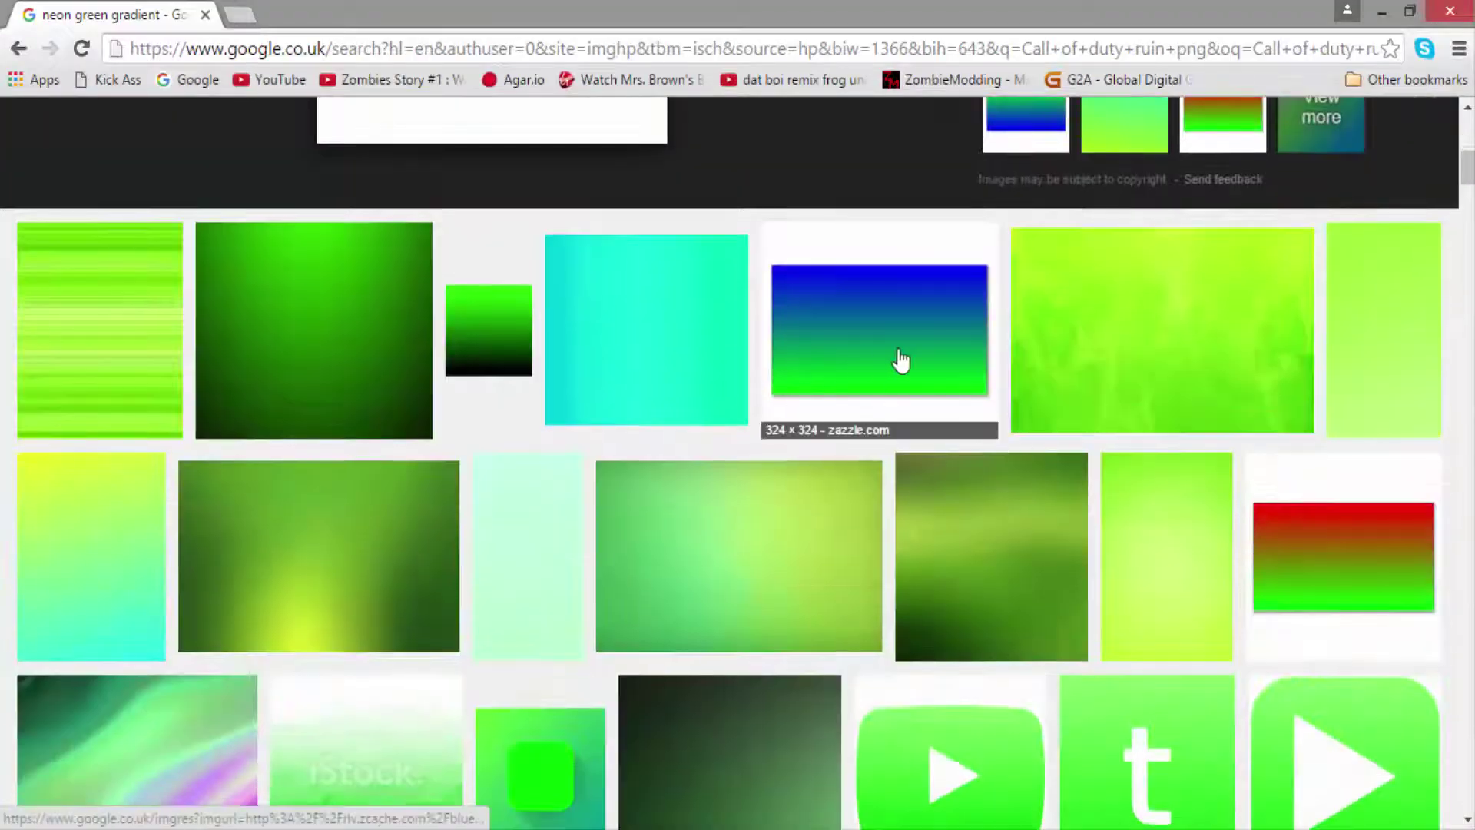
click(382, 371)
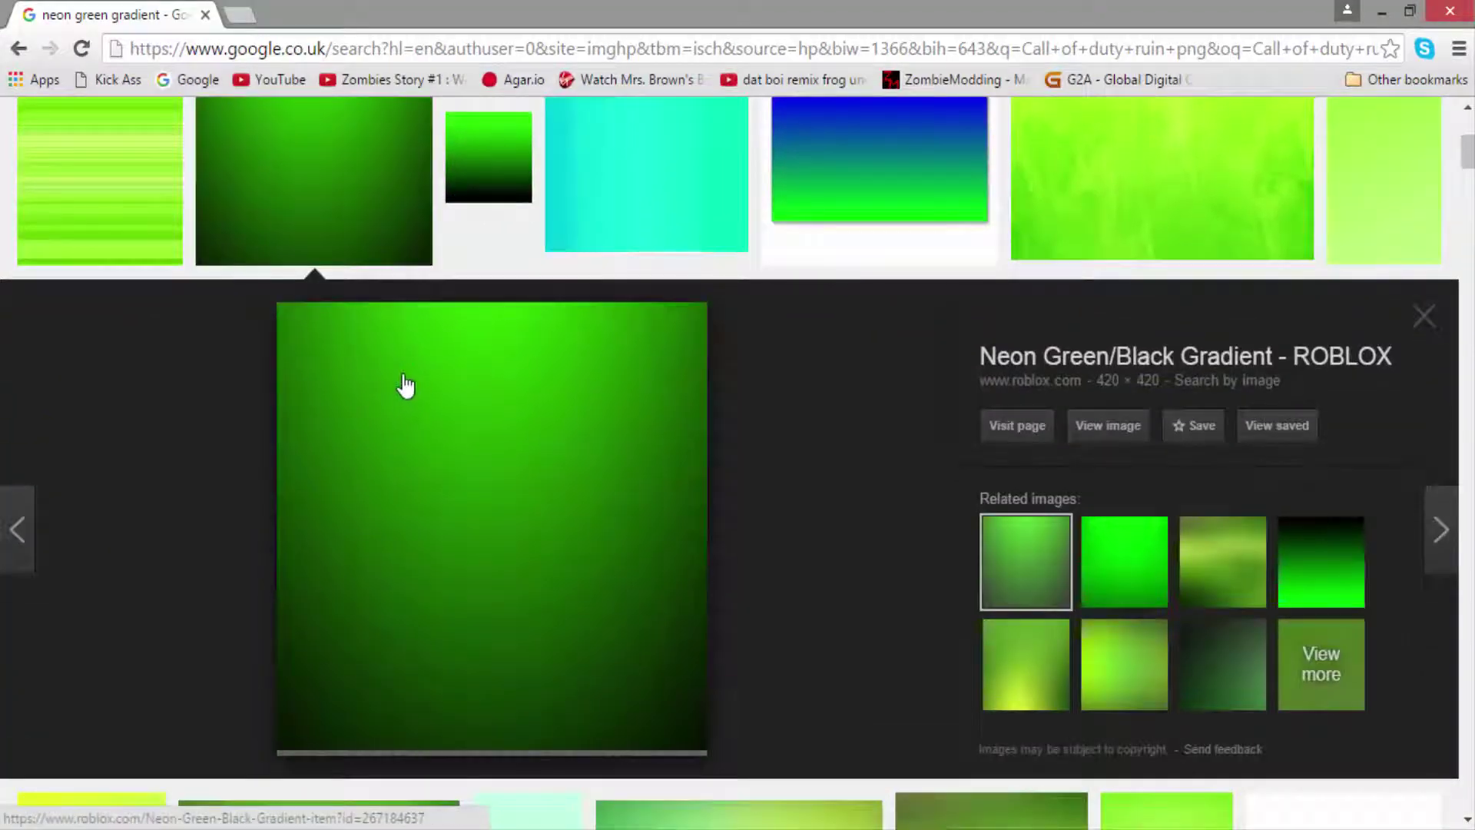
right_click(533, 491)
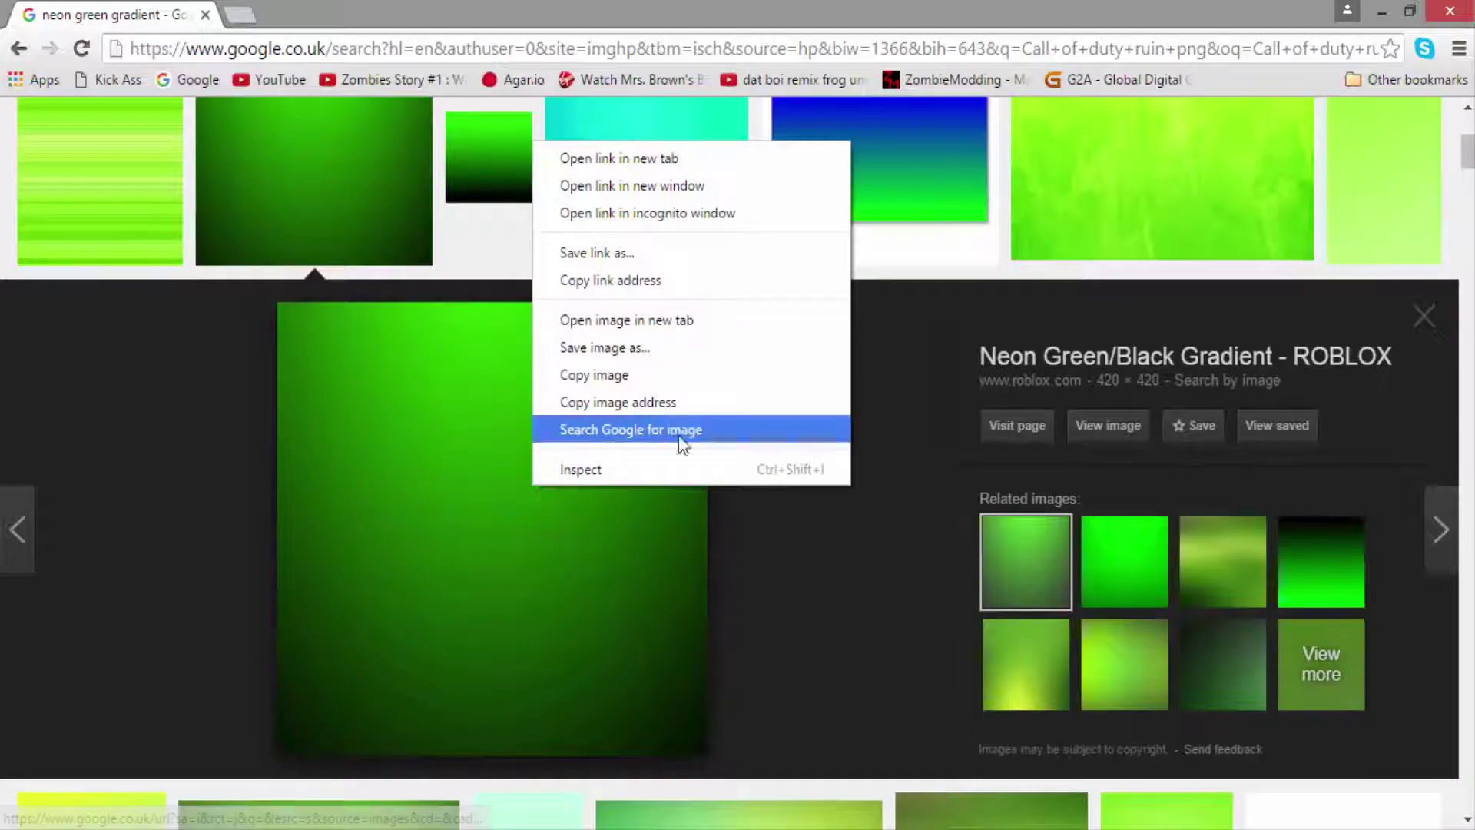
click(624, 376)
Paste the green-to-black gradient, align it with the strip, stretch it 2120 wide, and deselect.
key(alt+Tab)
key(ctrl+v)
drag(320, 331, 318, 441)
drag(297, 325, 294, 363)
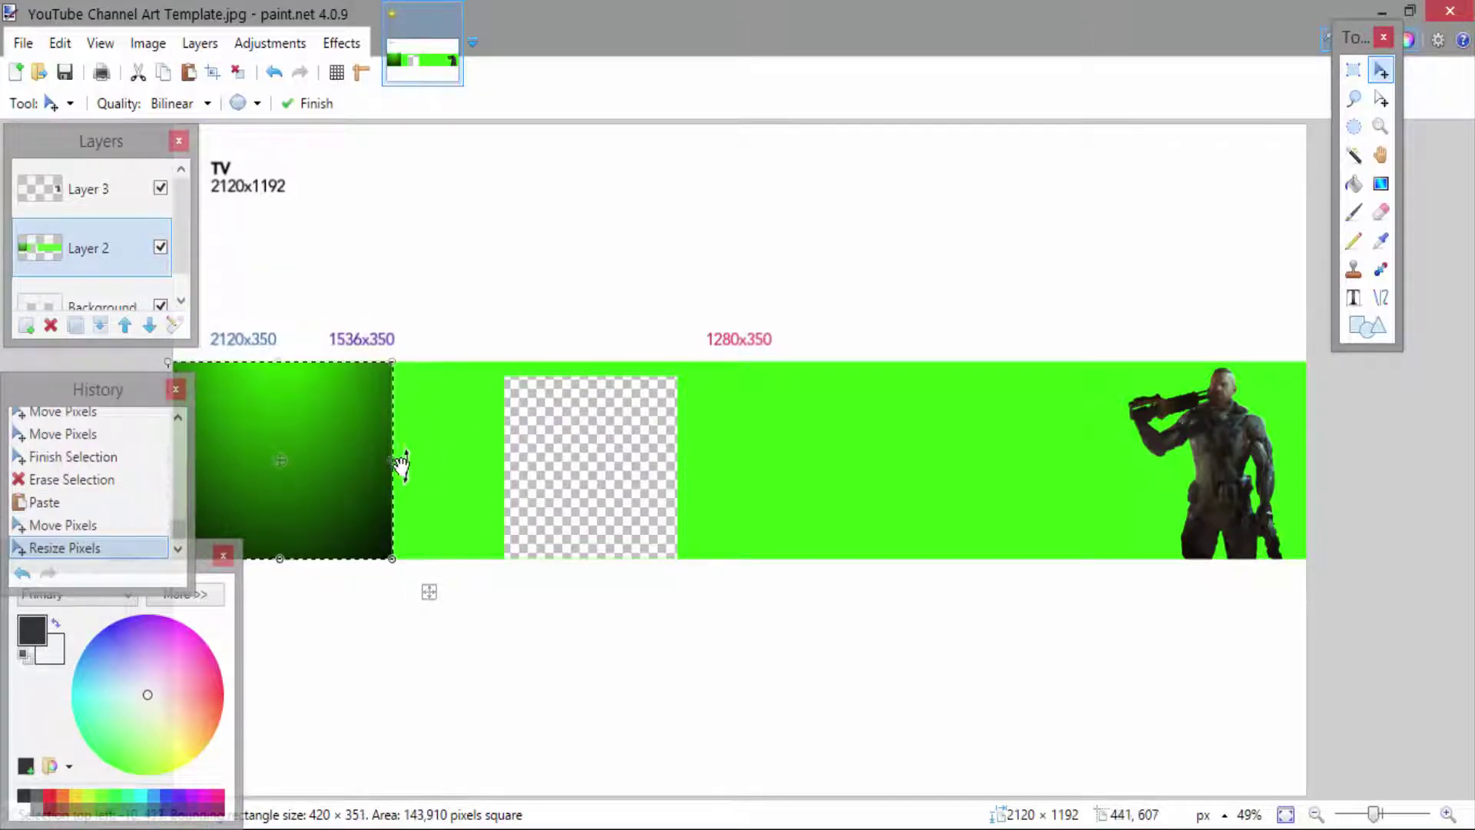
drag(397, 462, 1306, 464)
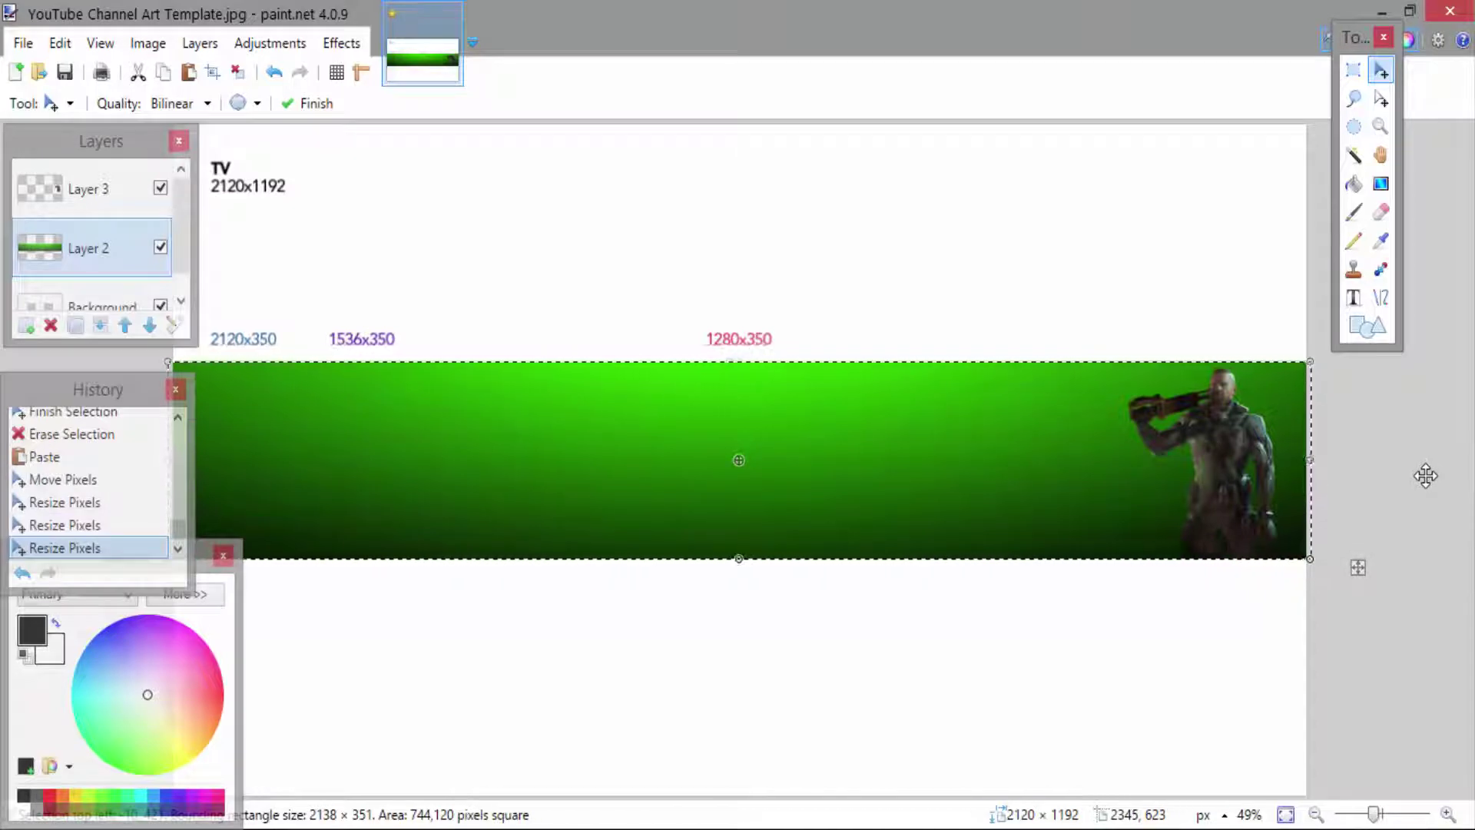
key(ctrl+d)
key(s)
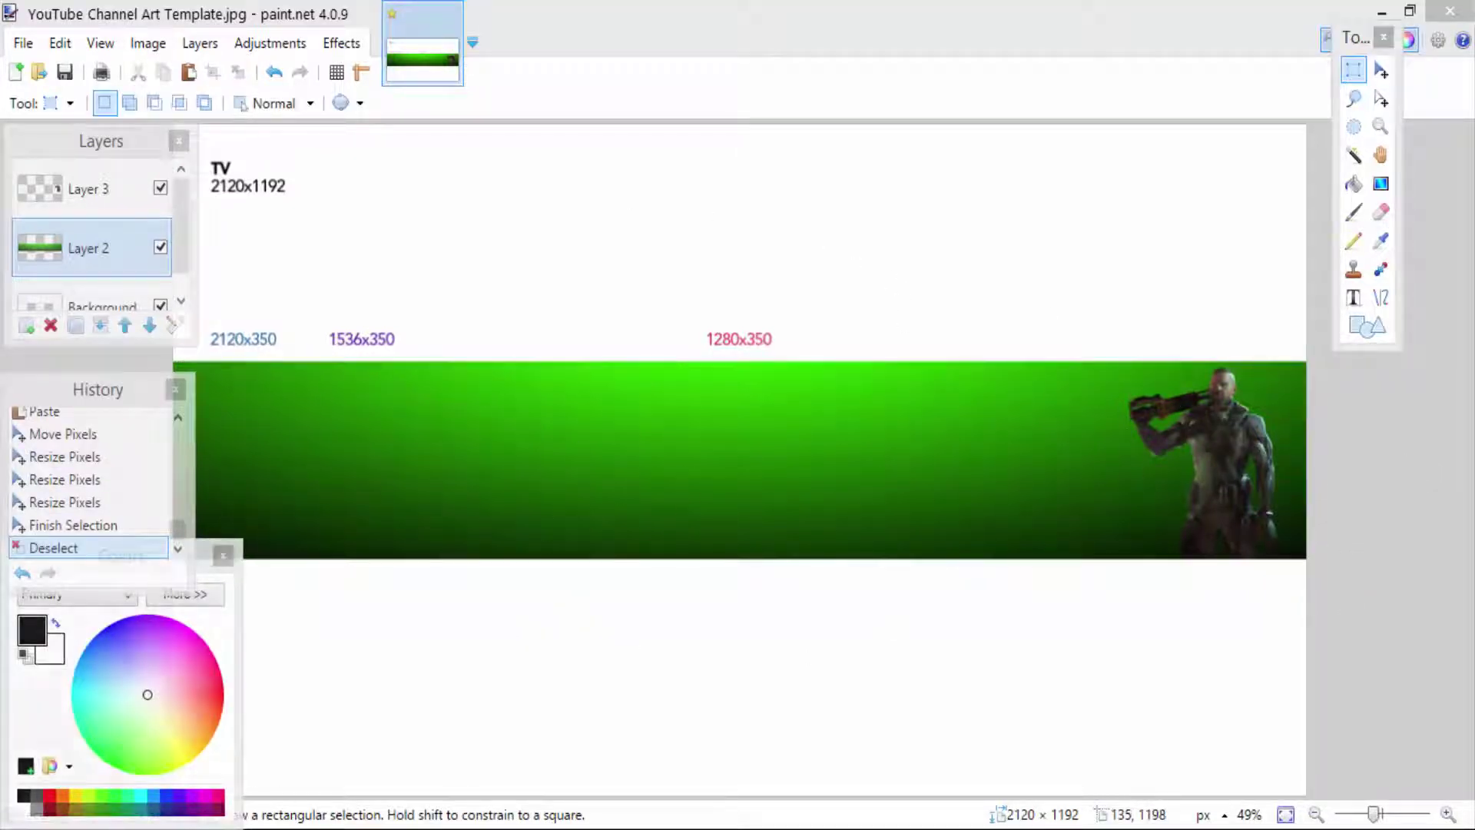
click(243, 819)
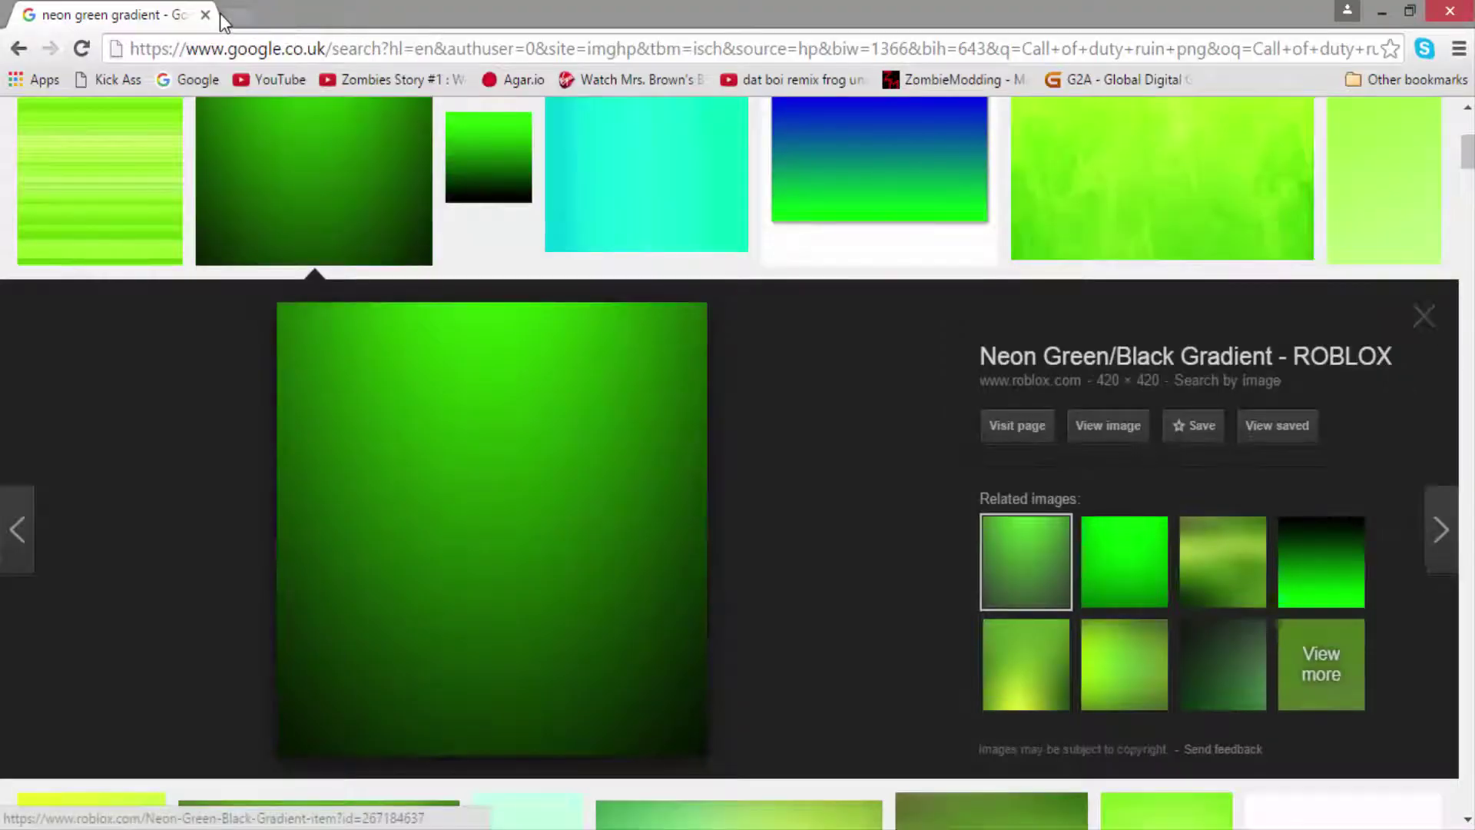
Load cooltext.com in a fresh browser tab, replacing the Google Images tab.
click(251, 23)
click(205, 14)
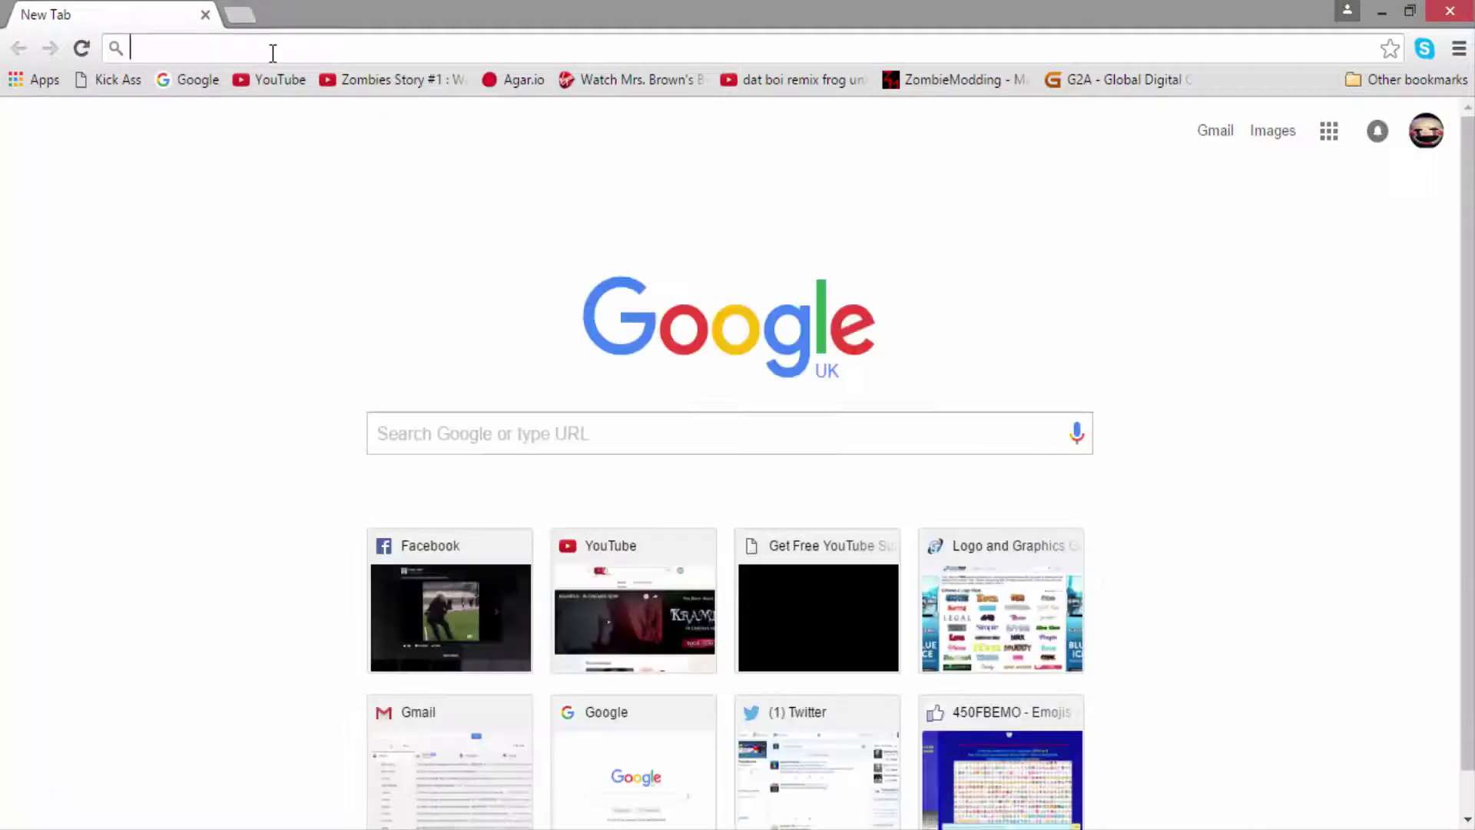
text(cooltext.com)
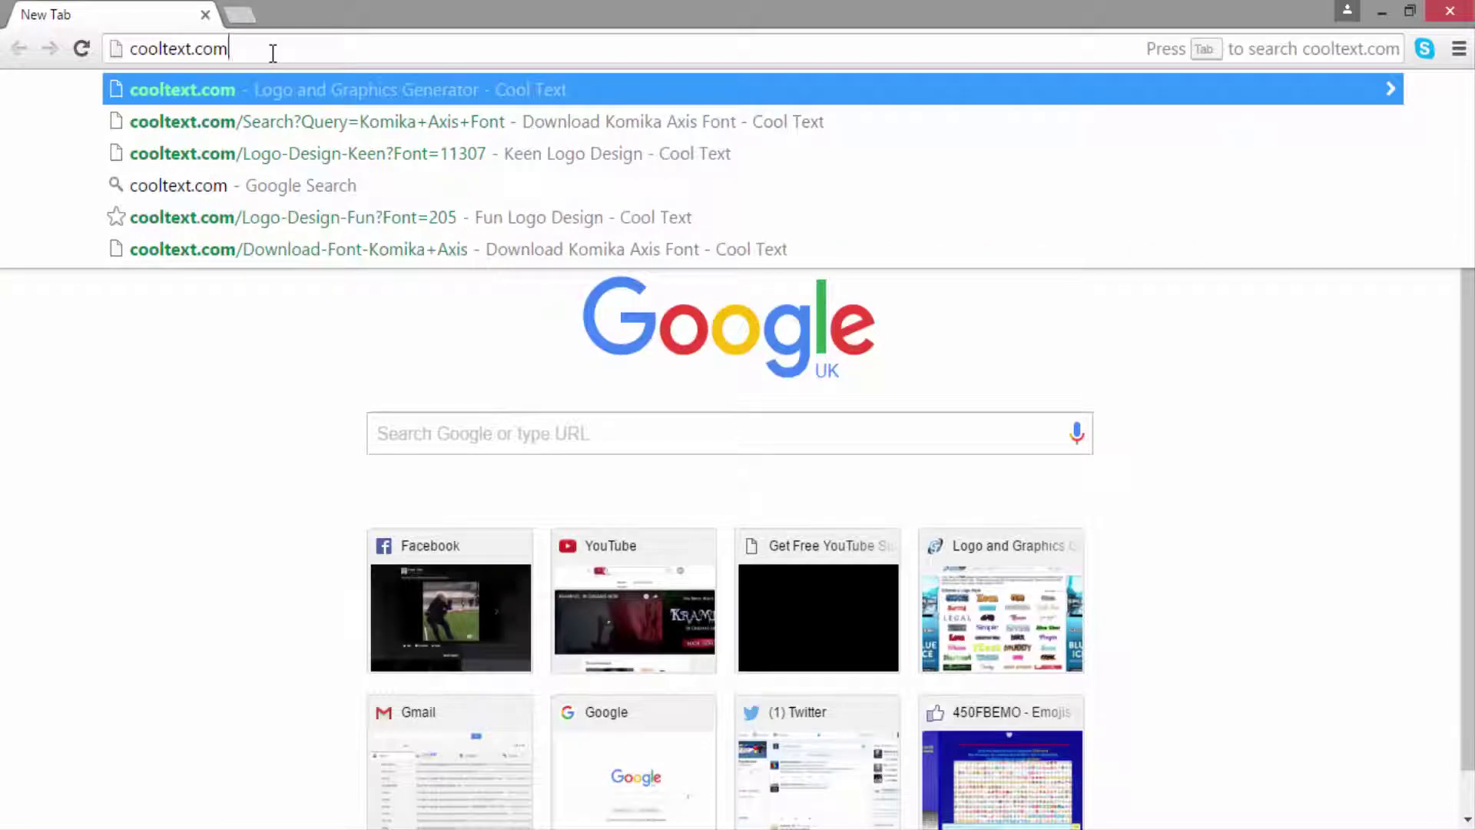
key(Return)
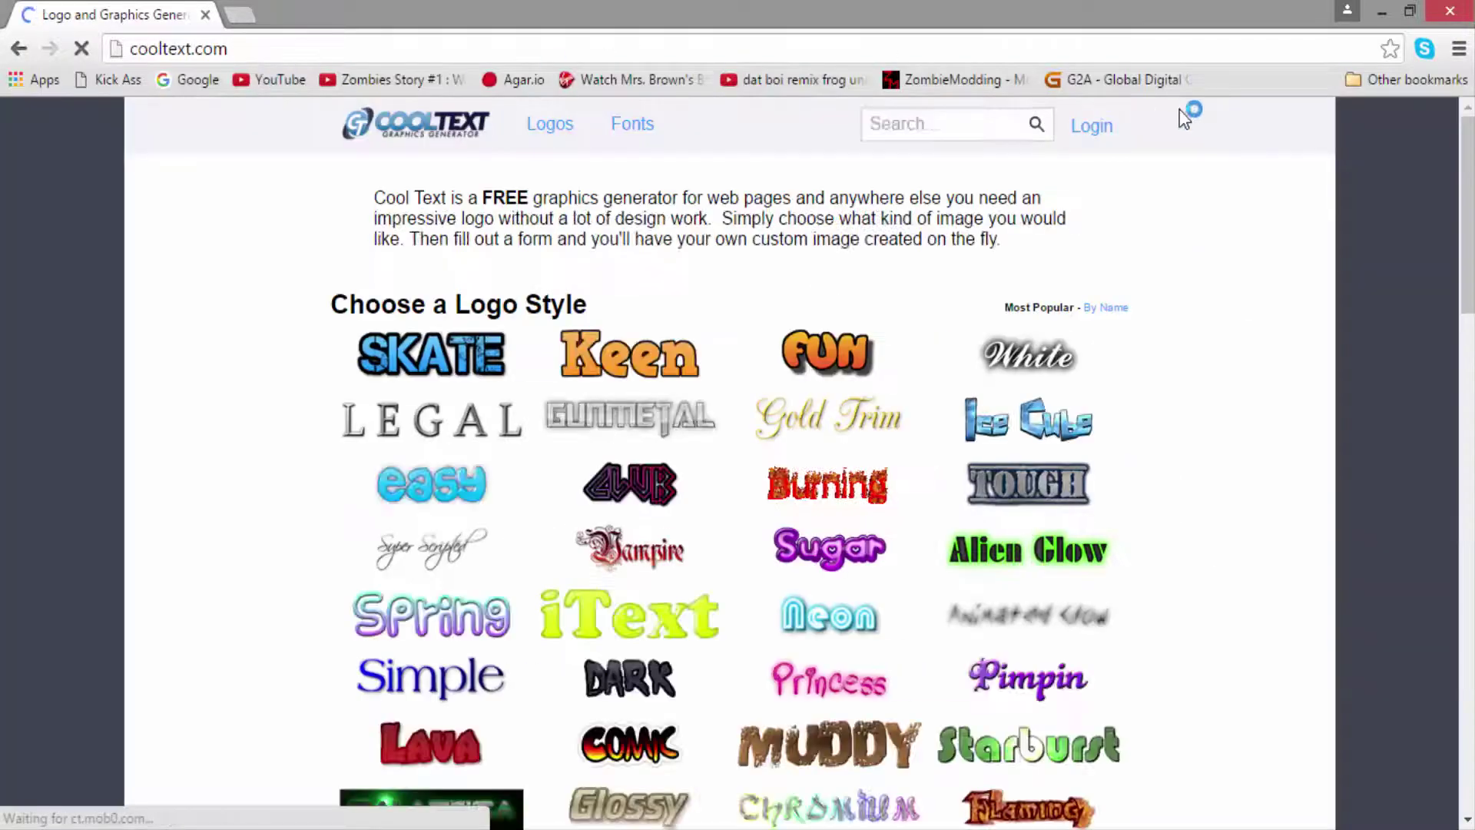
Search Cool Text for the Komika Axis font and start a Keen-style logo with it.
click(936, 129)
text(k)
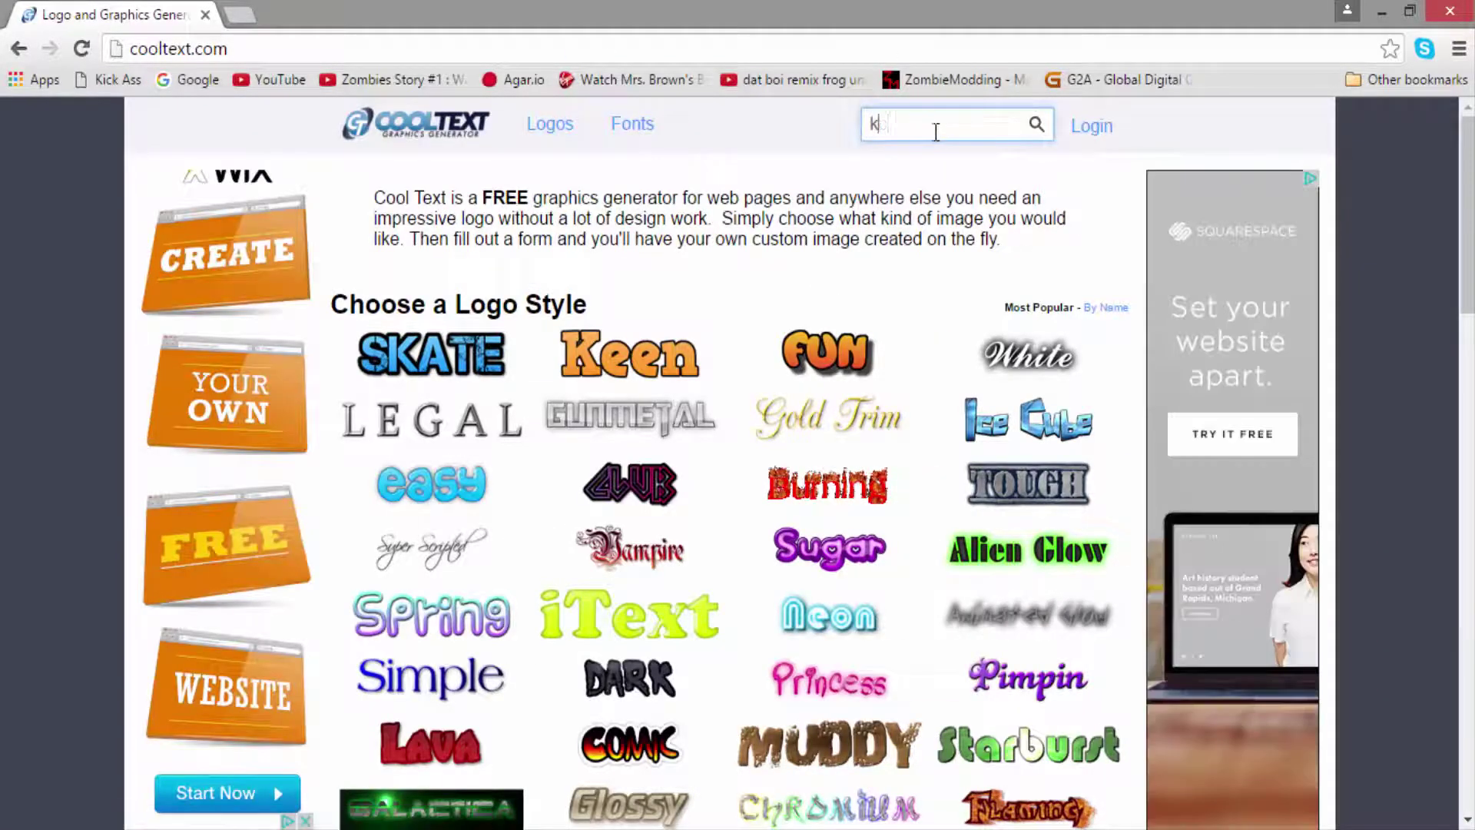
text(omika a)
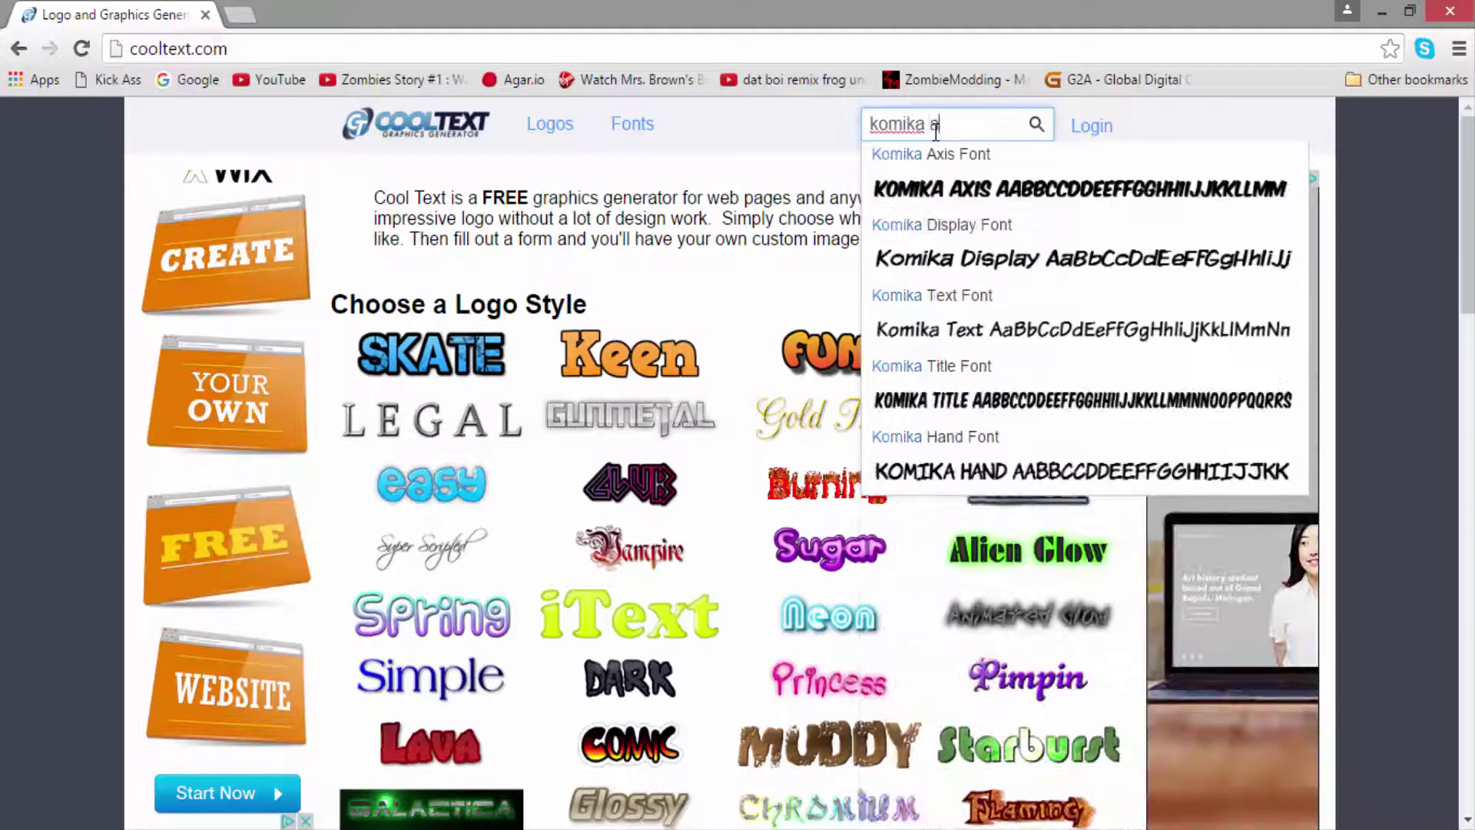
text(xis)
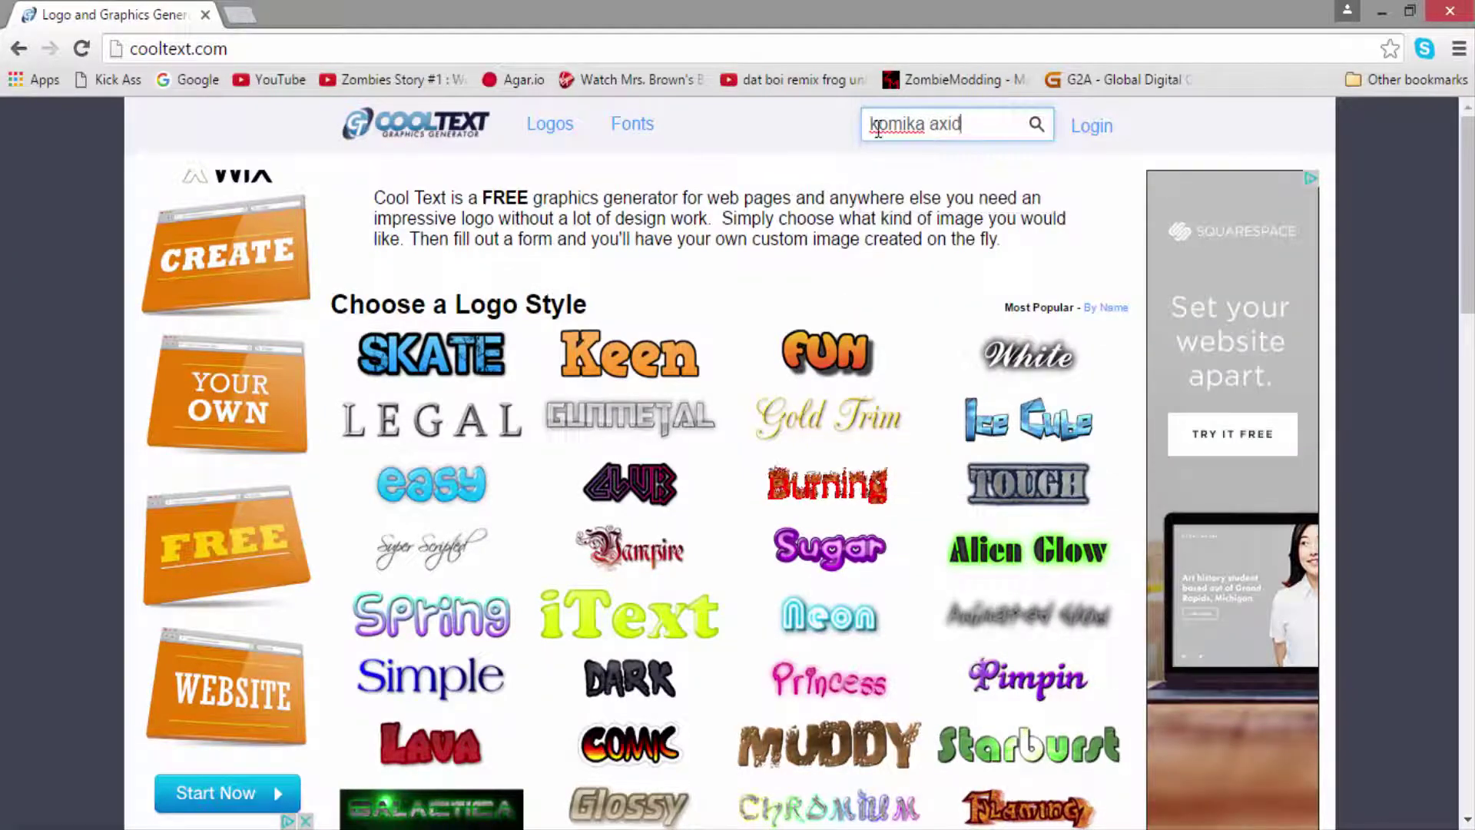
click(1069, 189)
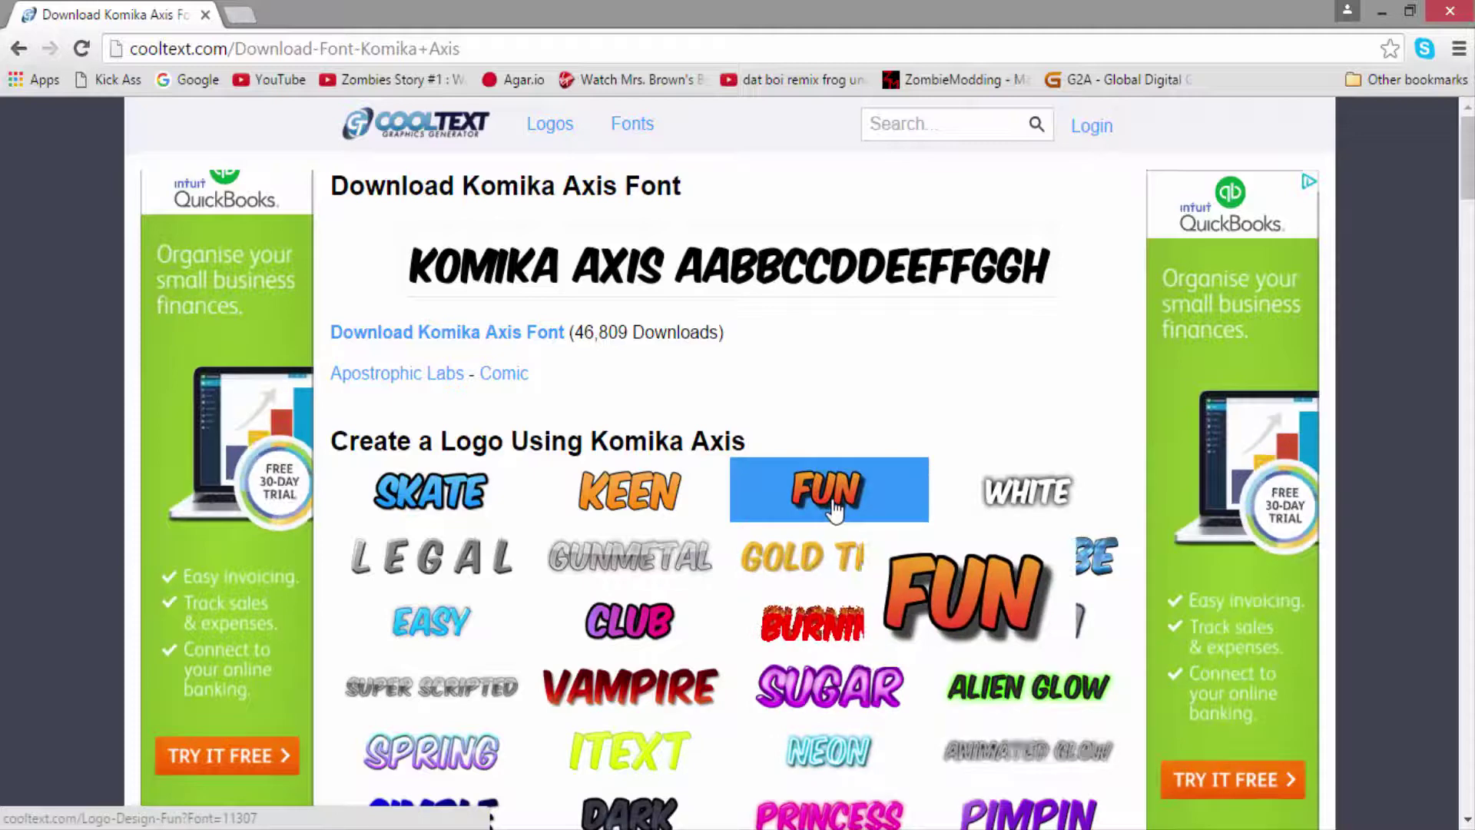
click(673, 501)
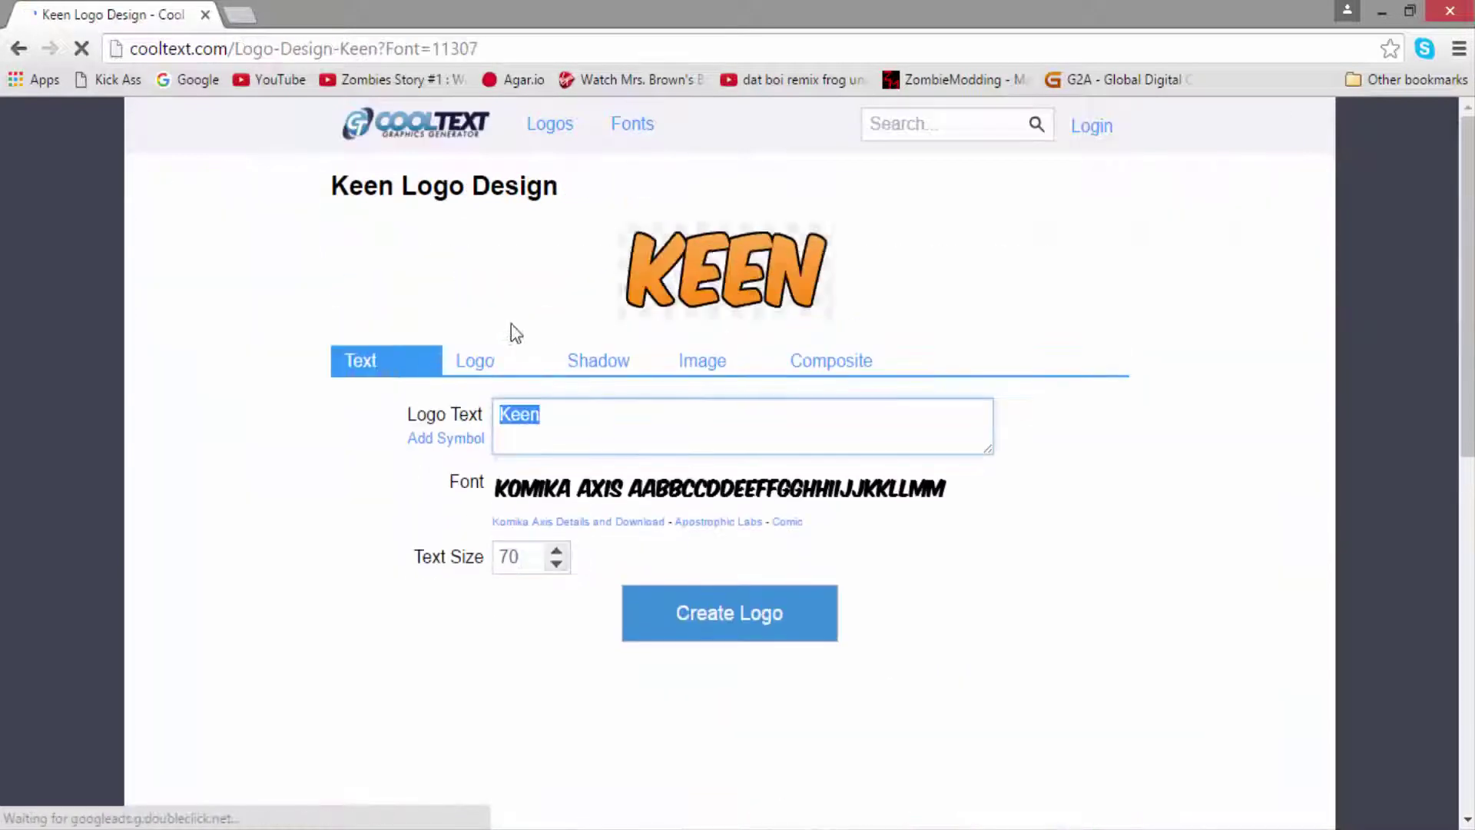
Set the logo's start and end colours to white #FFFFFF and outline width to 6.
click(480, 373)
click(512, 461)
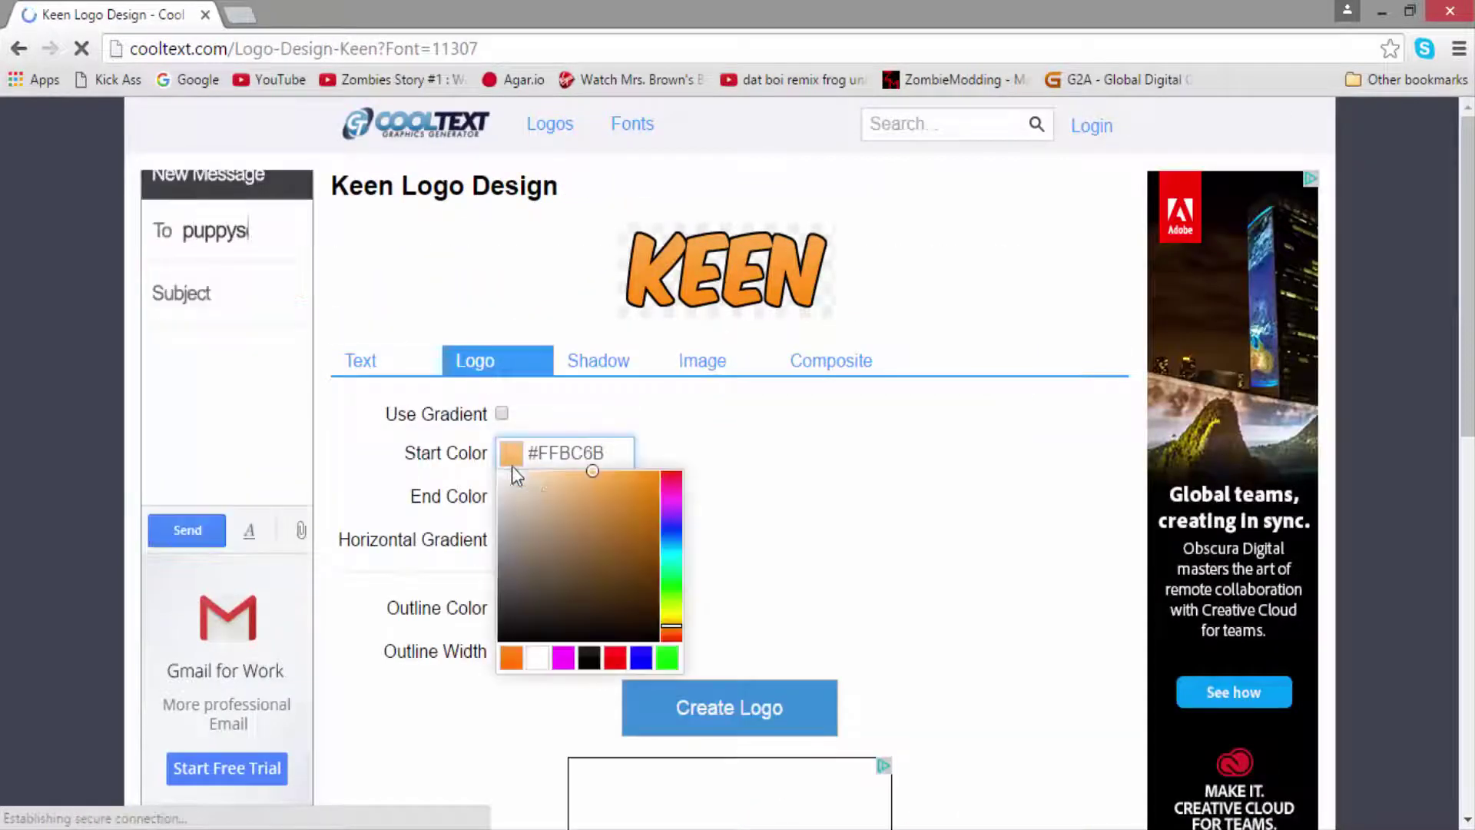
drag(512, 465, 405, 431)
click(496, 500)
click(509, 497)
drag(523, 523, 399, 464)
click(561, 645)
click(560, 645)
click(560, 645)
click(560, 645)
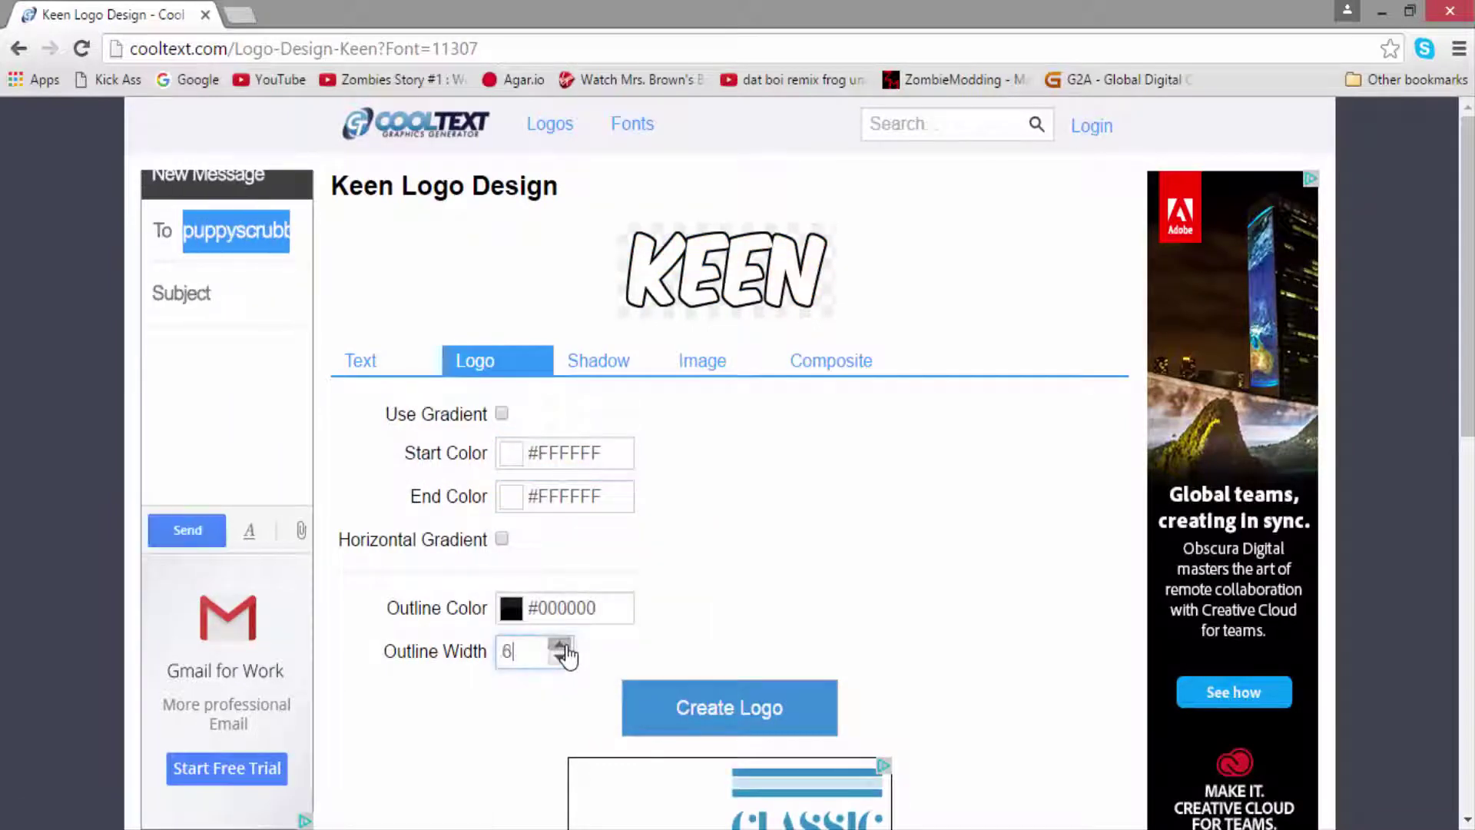
Change the logo text from Keen to BenPlaysGames and copy the rendered logo image.
click(361, 360)
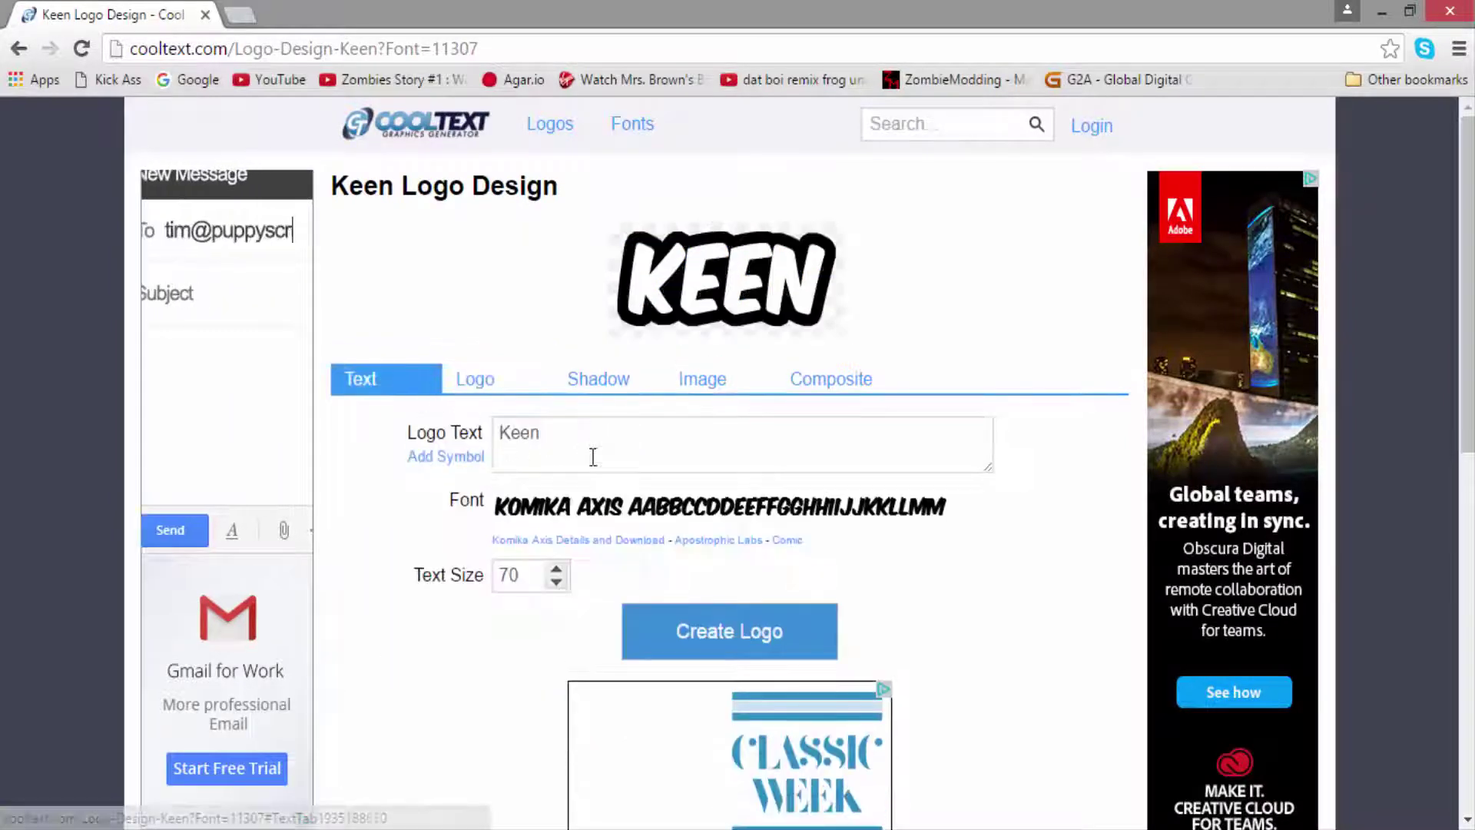
drag(592, 457, 449, 438)
text(Ben)
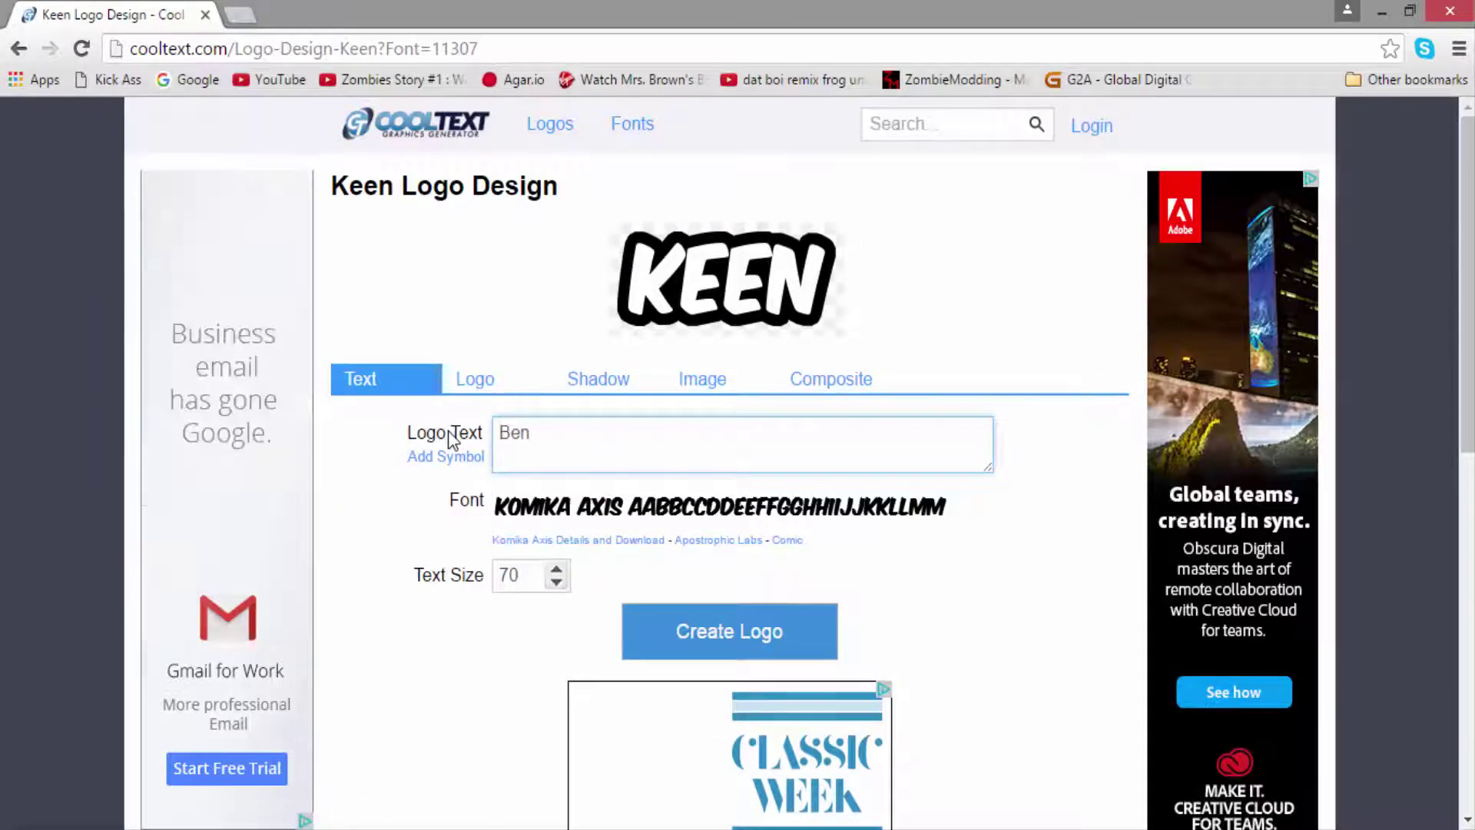
text(PlaysGames)
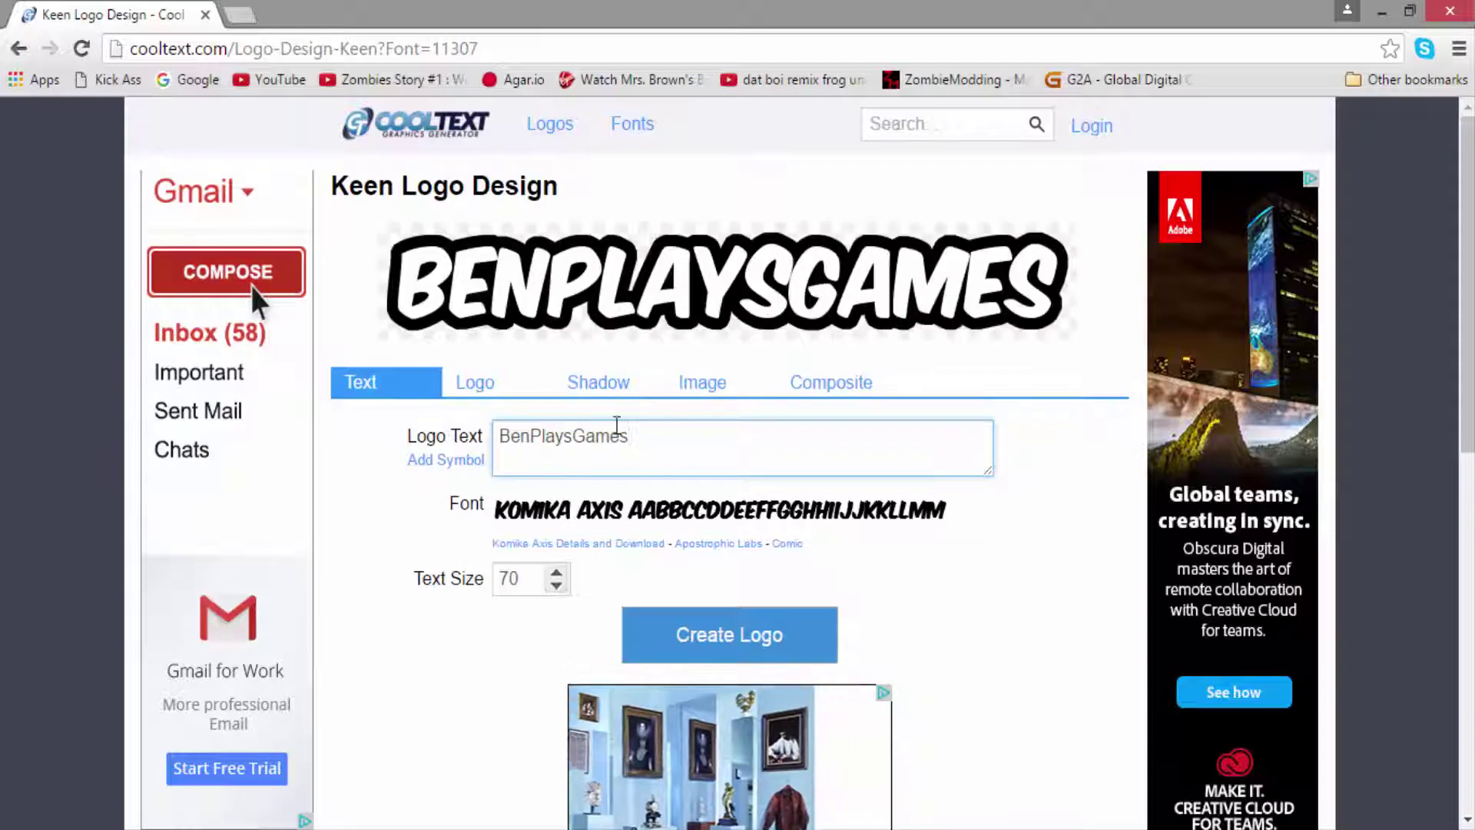
right_click(791, 290)
click(850, 362)
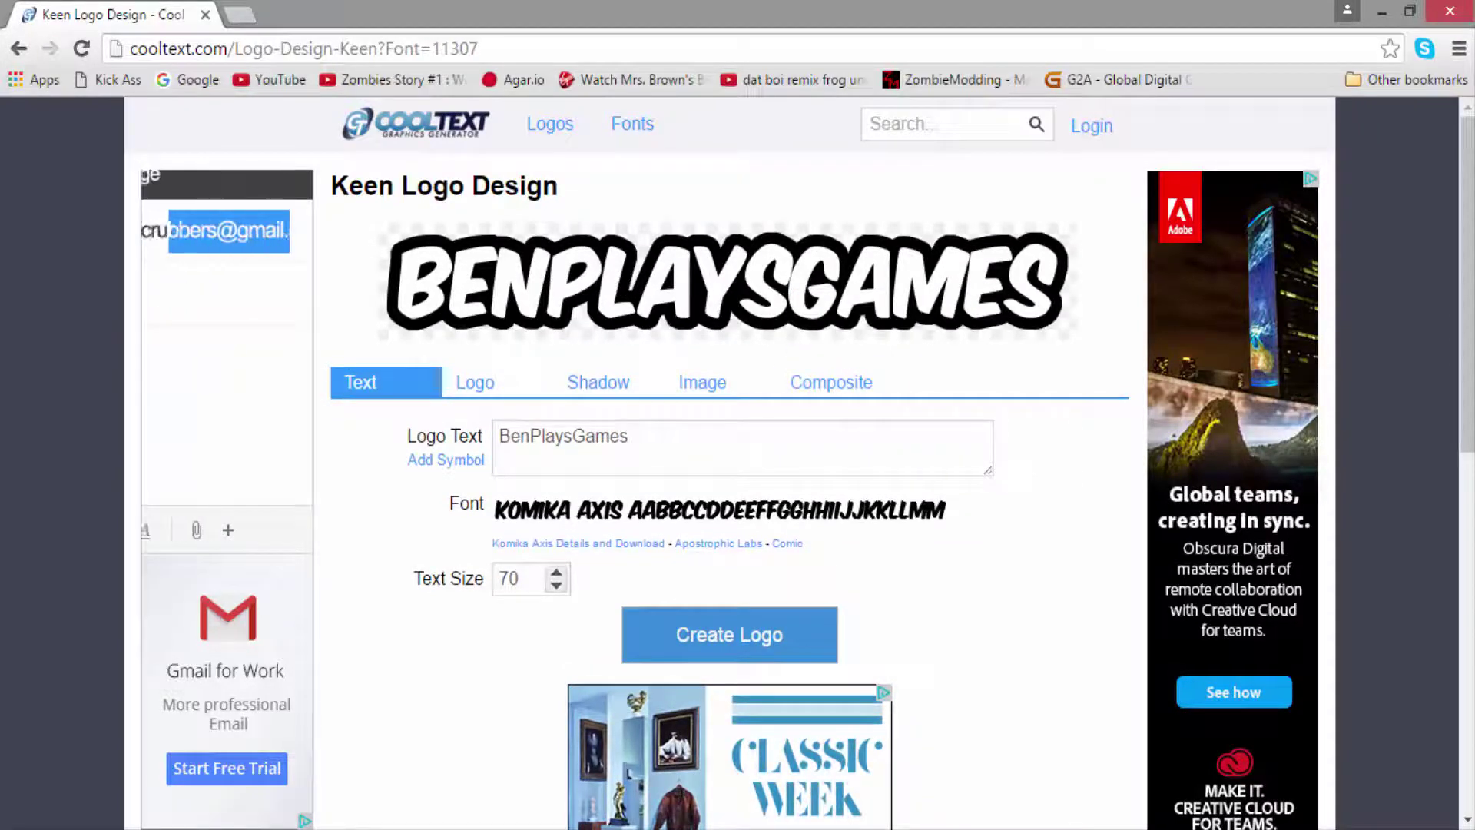
key(alt+Tab)
Paste the BenPlaysGames logo onto a new layer and enlarge it to 1511×240 across the green strip.
click(26, 324)
key(ctrl+v)
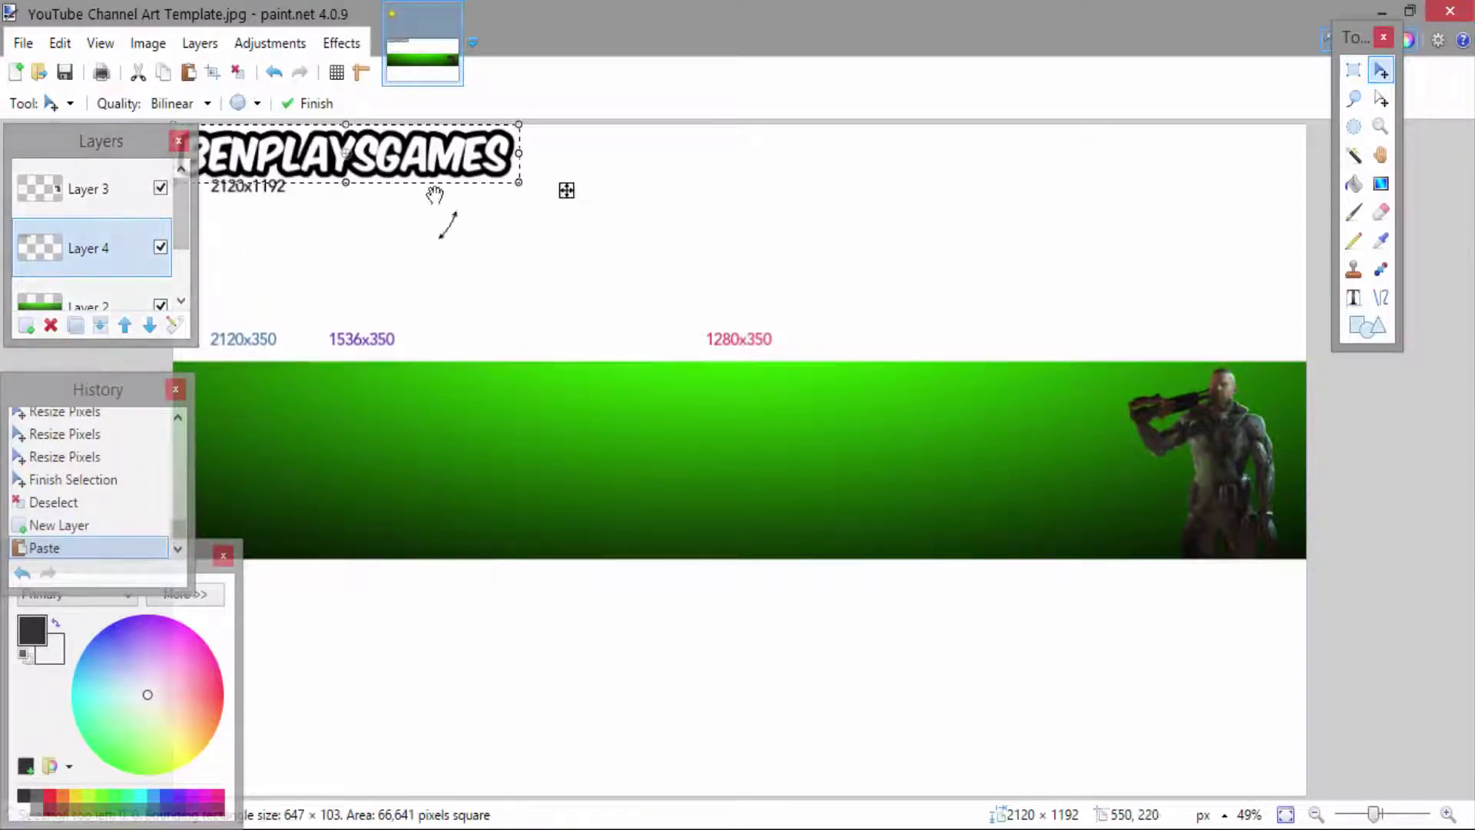
drag(428, 197, 590, 400)
drag(705, 443, 1137, 606)
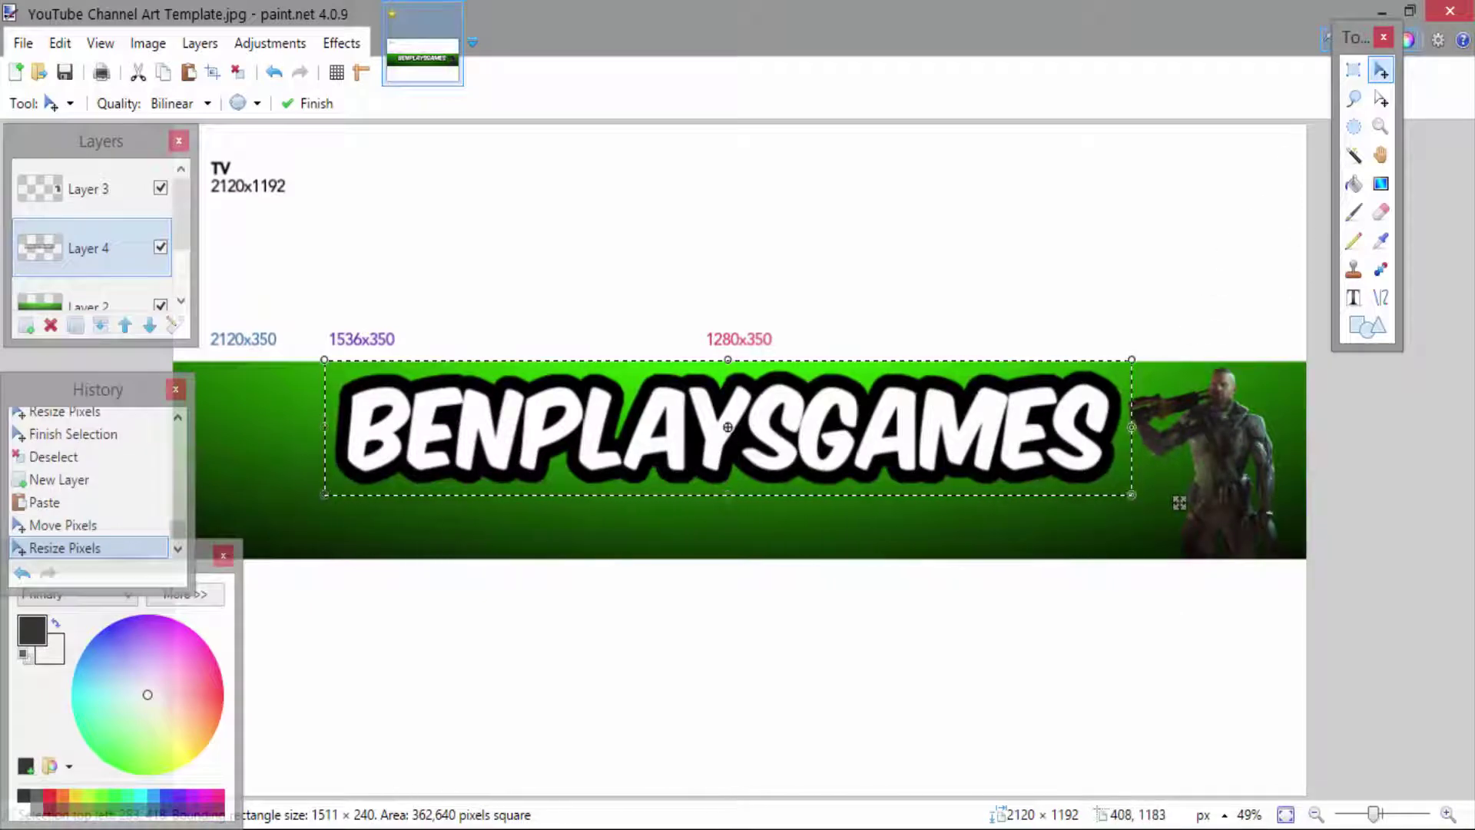
click(375, 745)
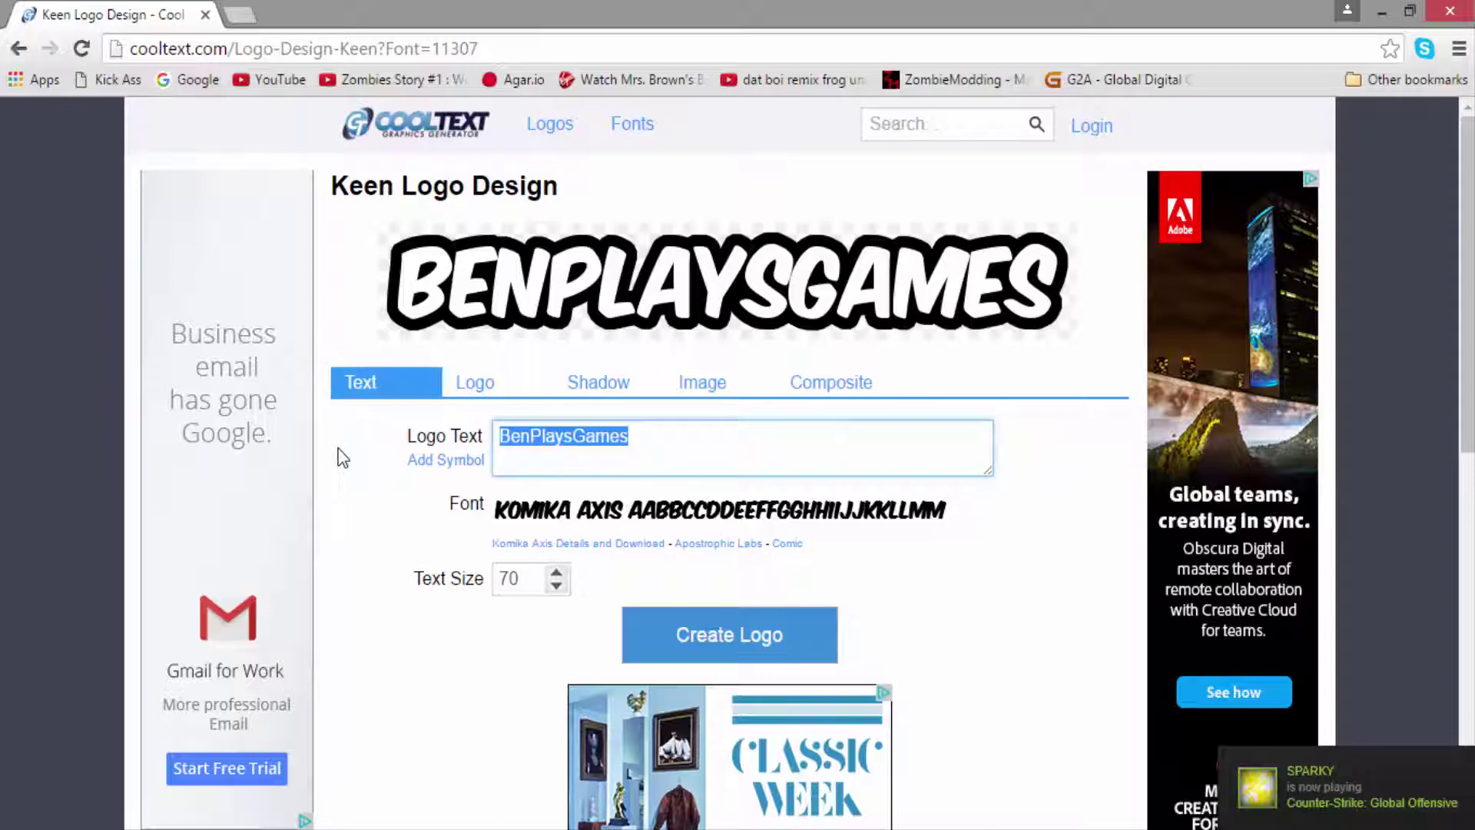
Shrink the text size to 40, retype the text as 'Call of Duty, Minecraft, Much More!', and copy the logo.
click(556, 586)
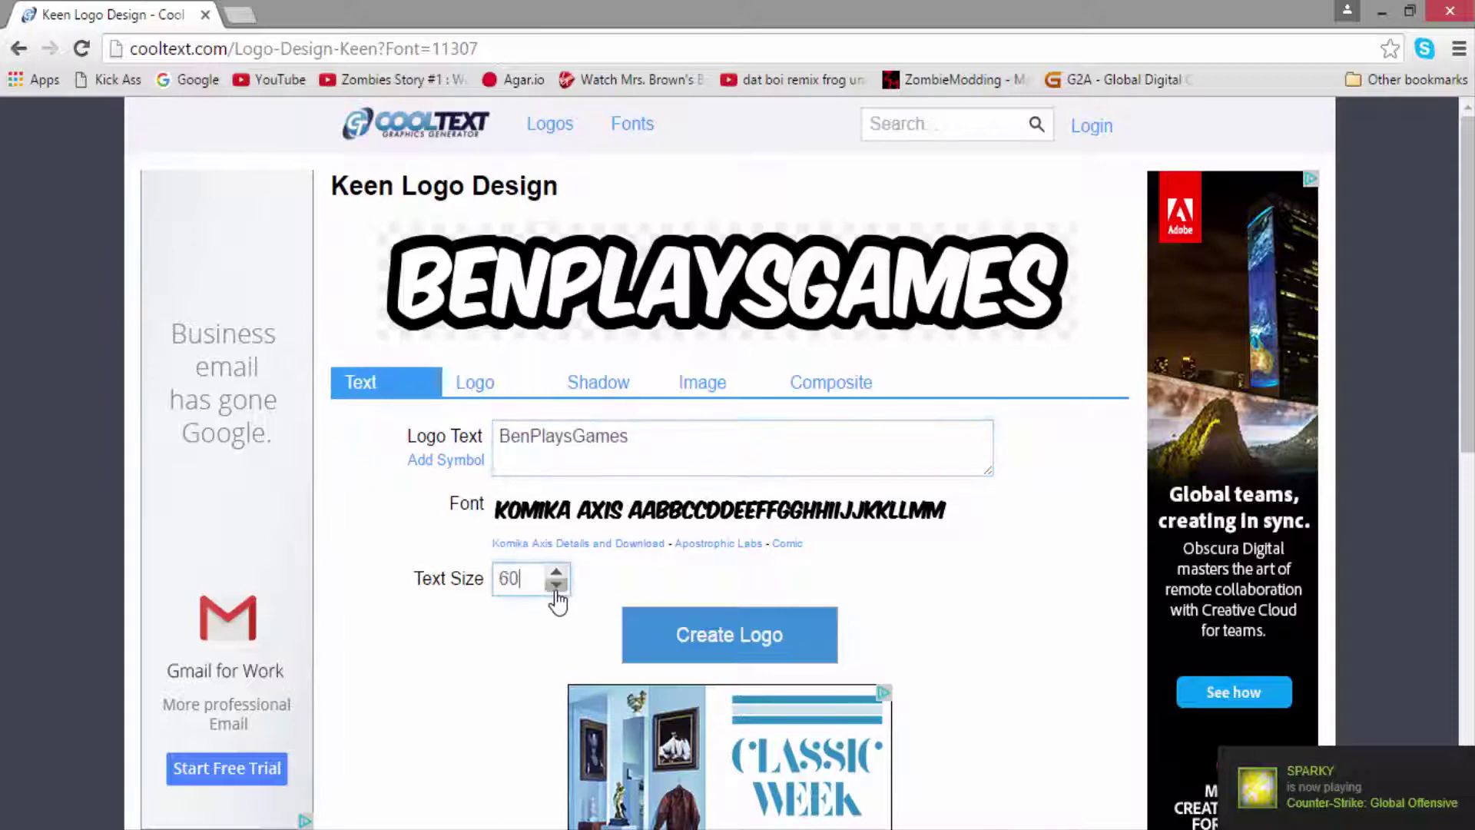
click(556, 586)
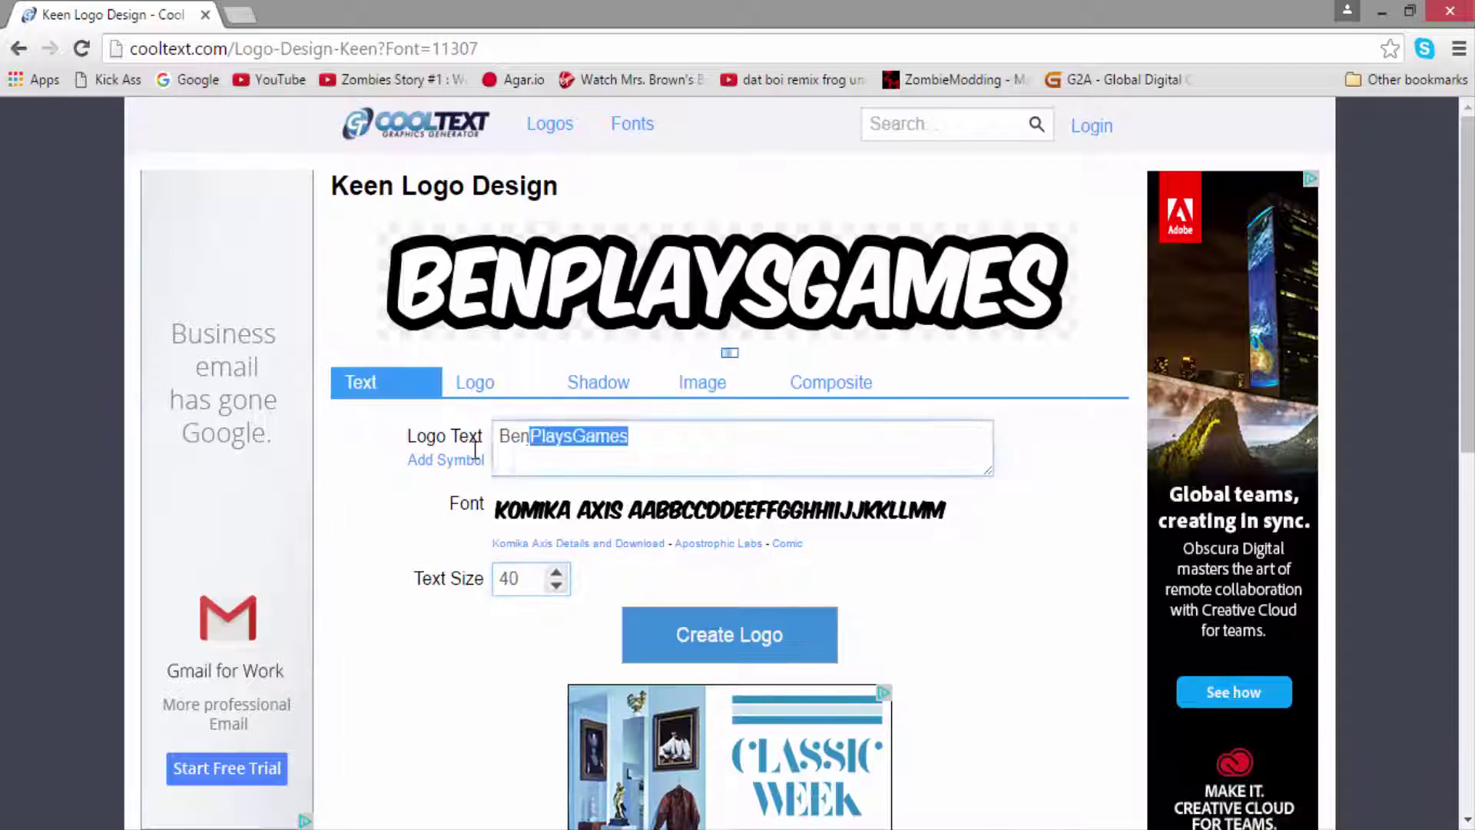
drag(634, 436, 471, 455)
text(Call of Duty)
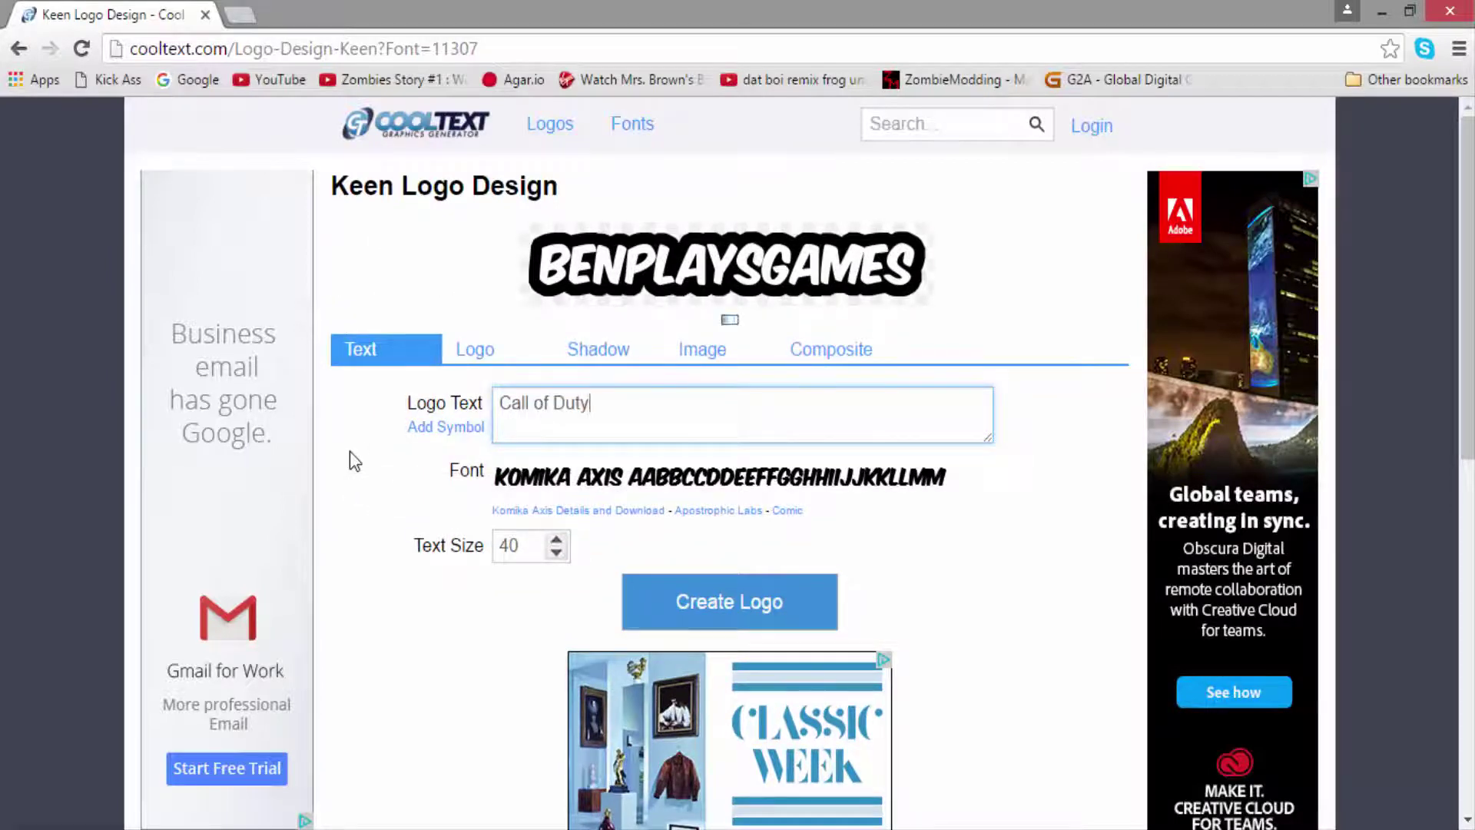
text(, Minecraft)
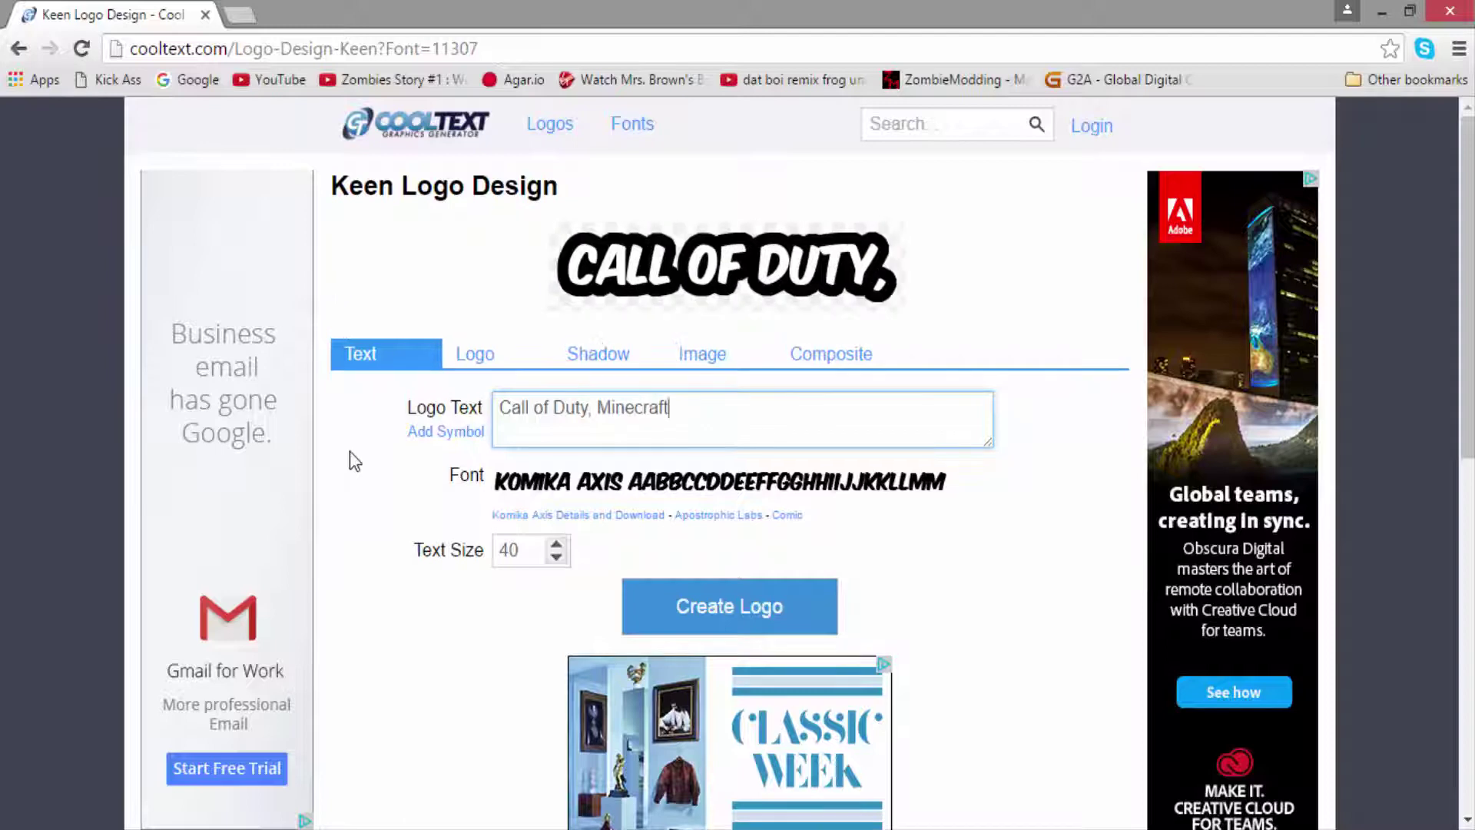
text(, Much)
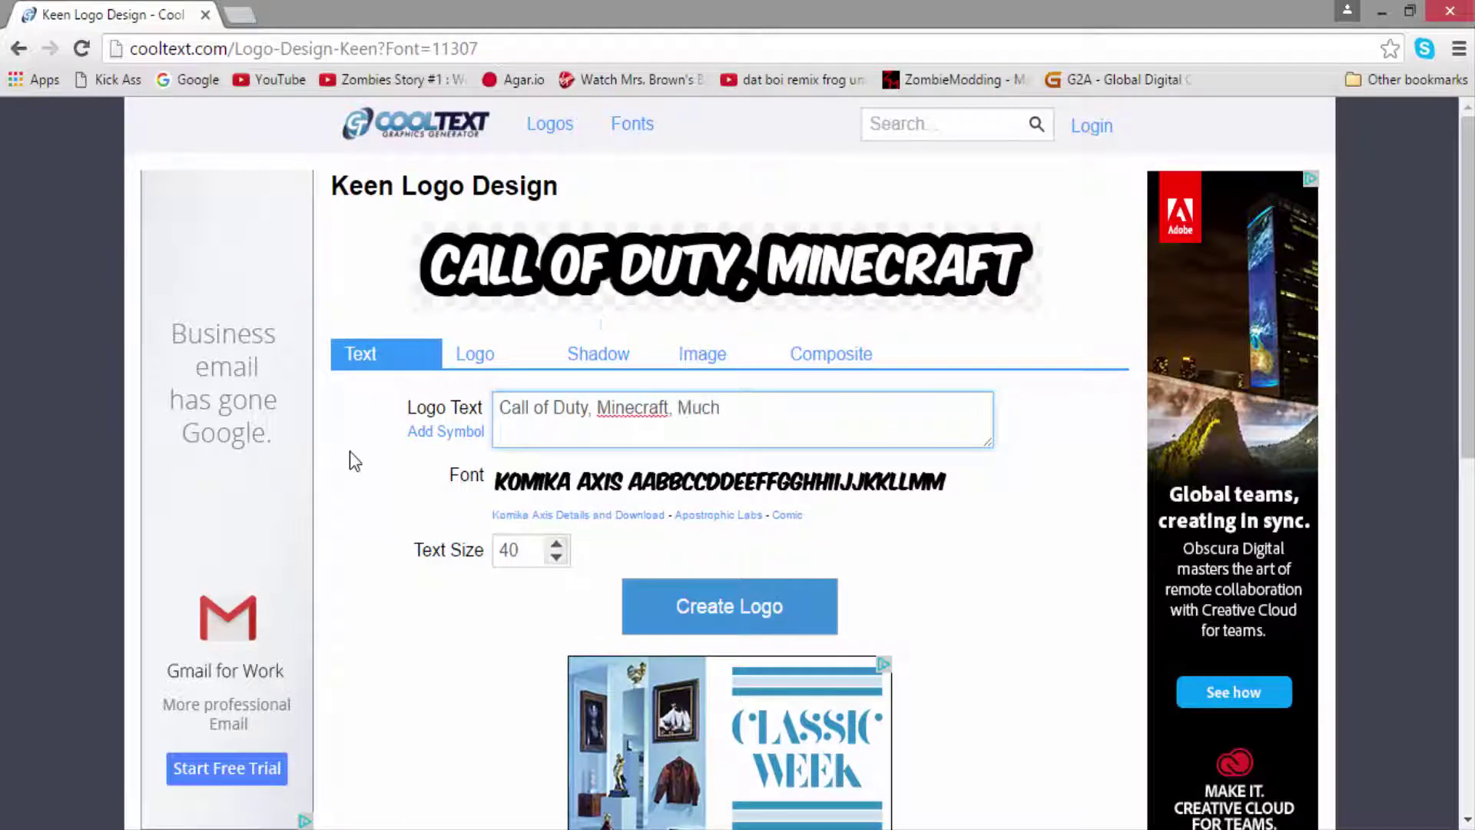
key(BackSpace)
key(BackSpace)
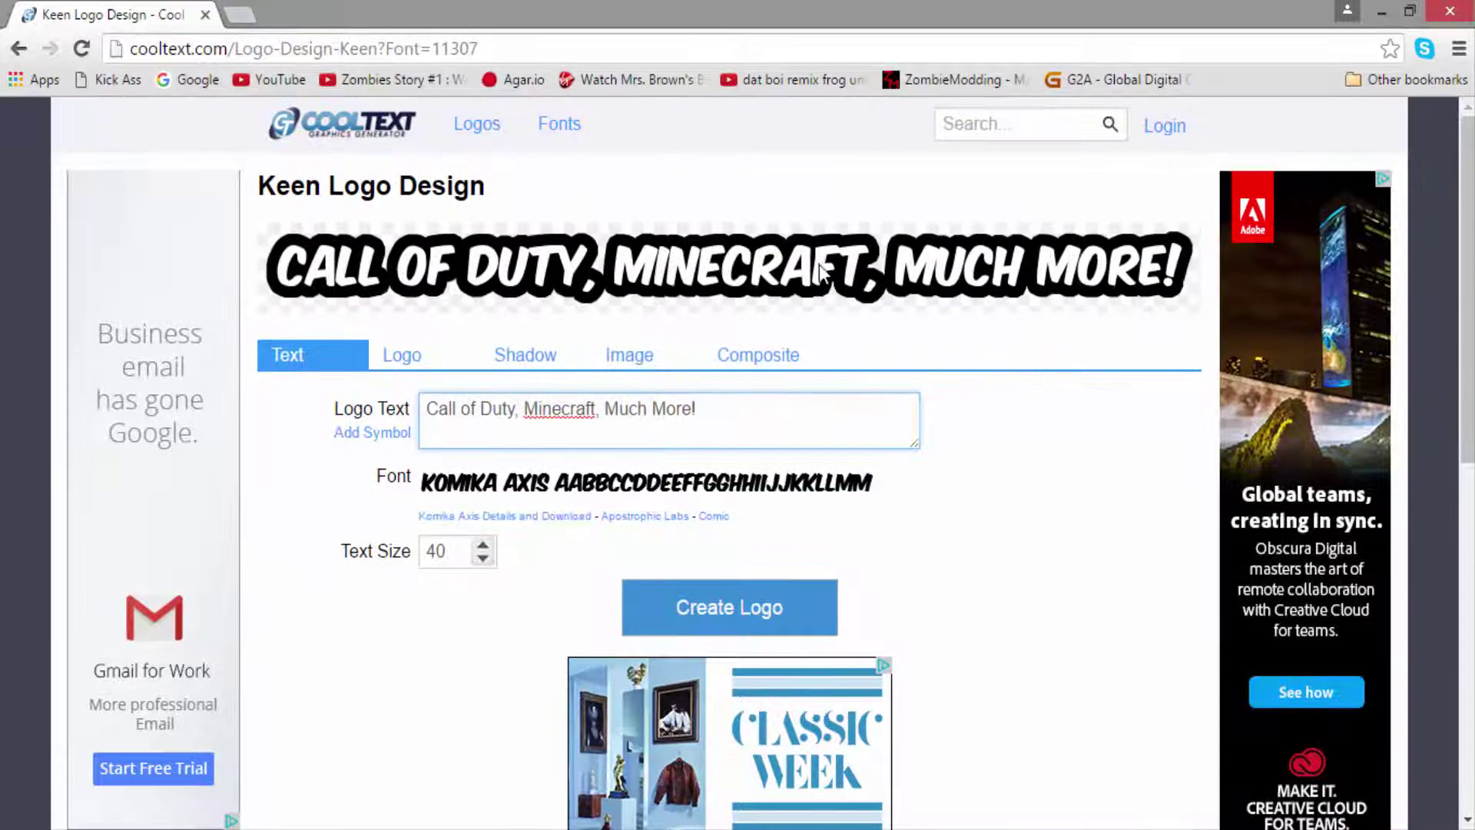
right_click(841, 274)
click(861, 332)
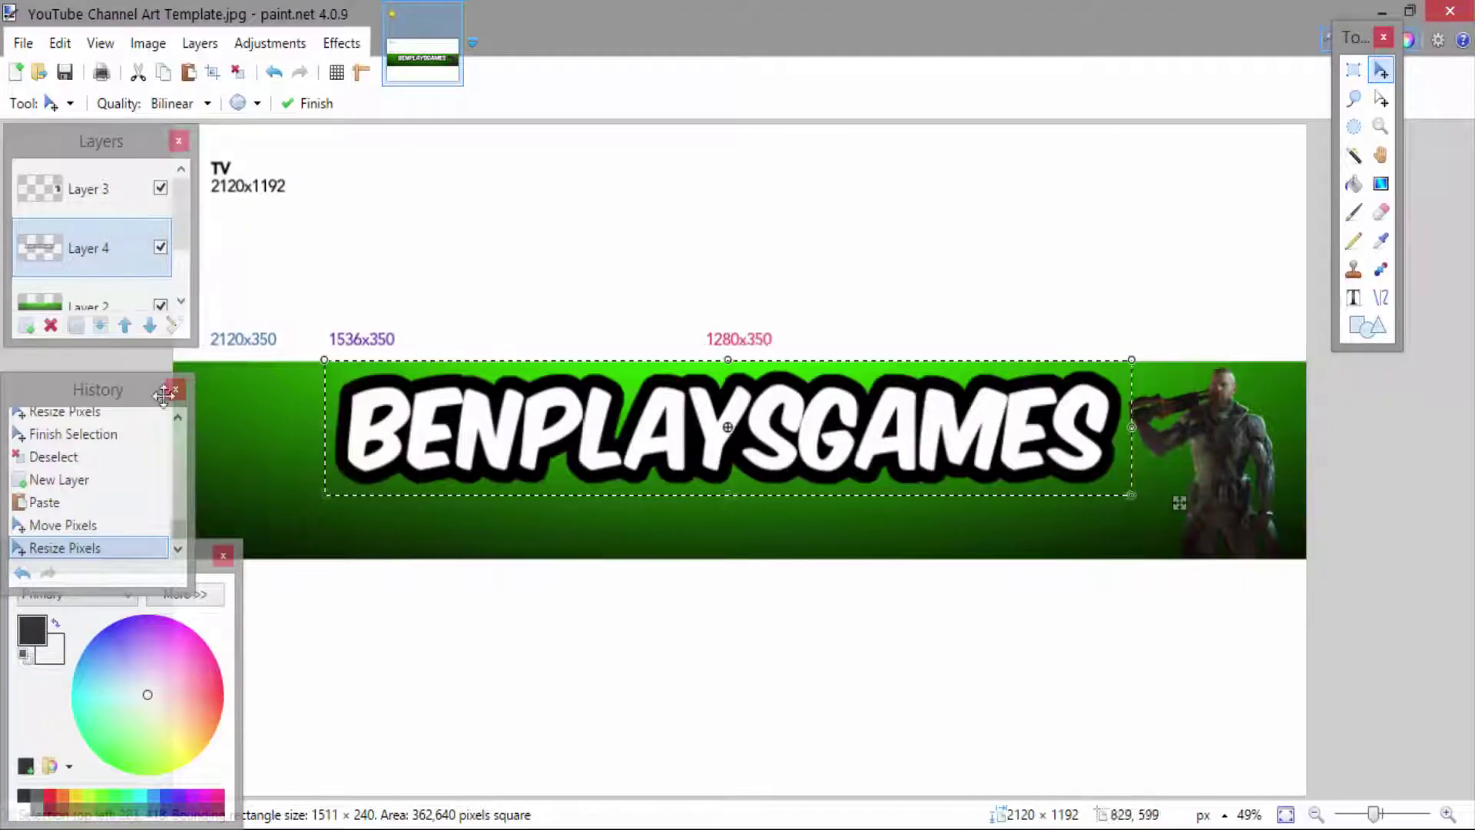
Paste the slogan logo, move it beneath BENPLAYSGAMES, enlarge it to span the title, and deselect.
key(ctrl+v)
drag(477, 171, 617, 551)
drag(796, 518, 1108, 483)
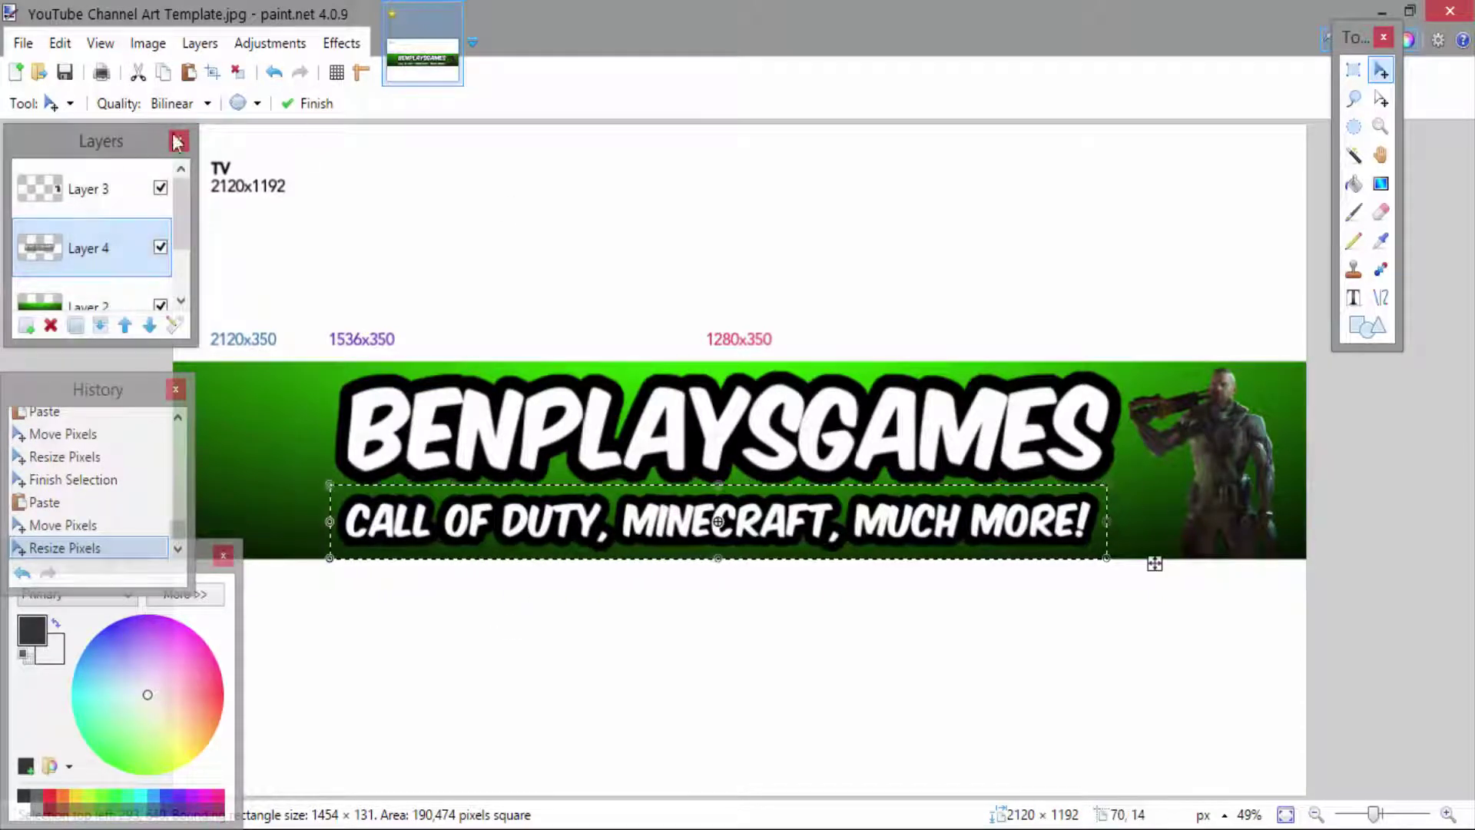
key(s)
click(1090, 676)
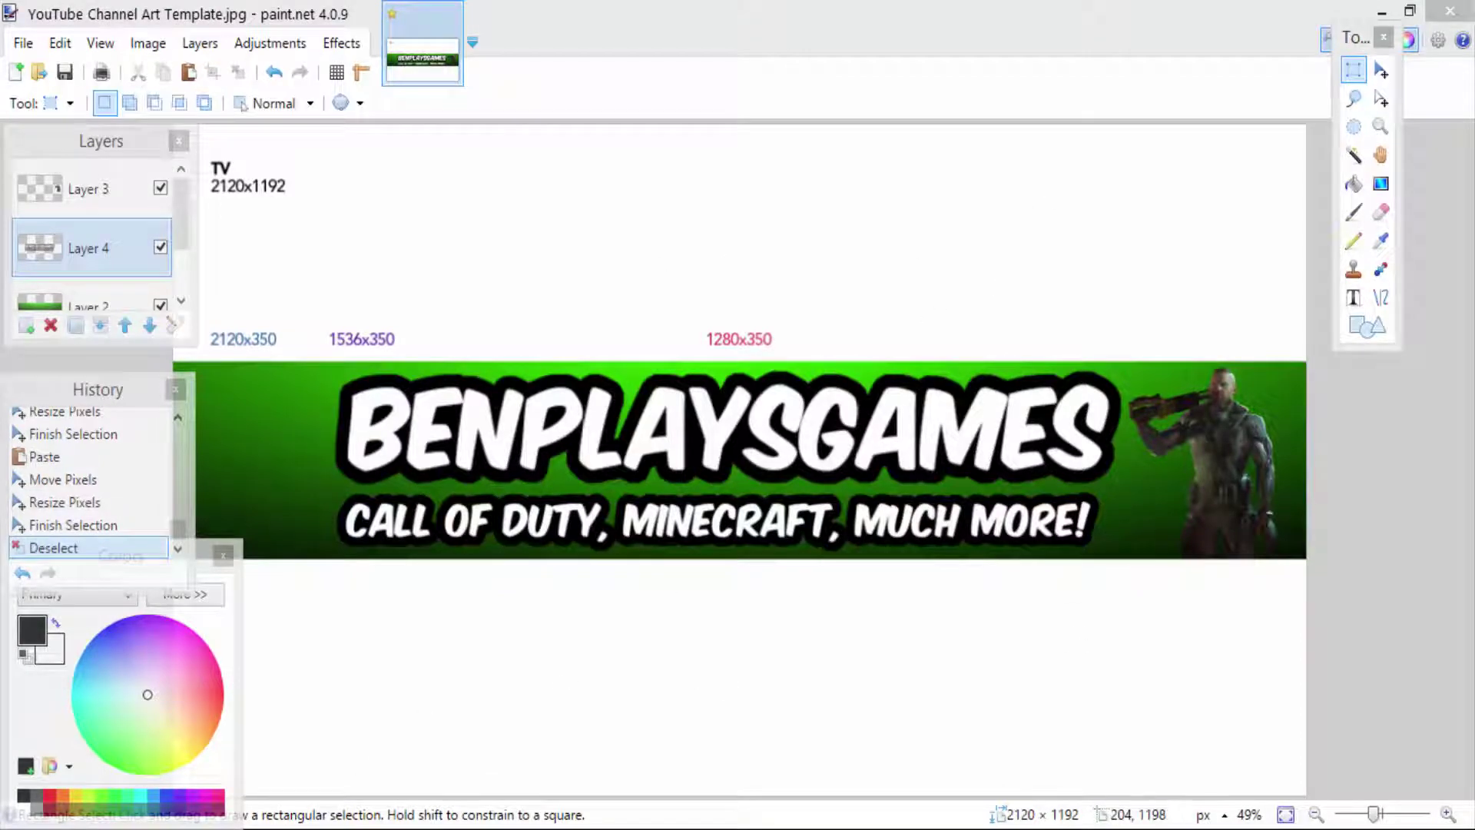
Close the Cool Text tab and open Google Images in a new tab.
mouse_move(262, 816)
click(377, 738)
click(235, 14)
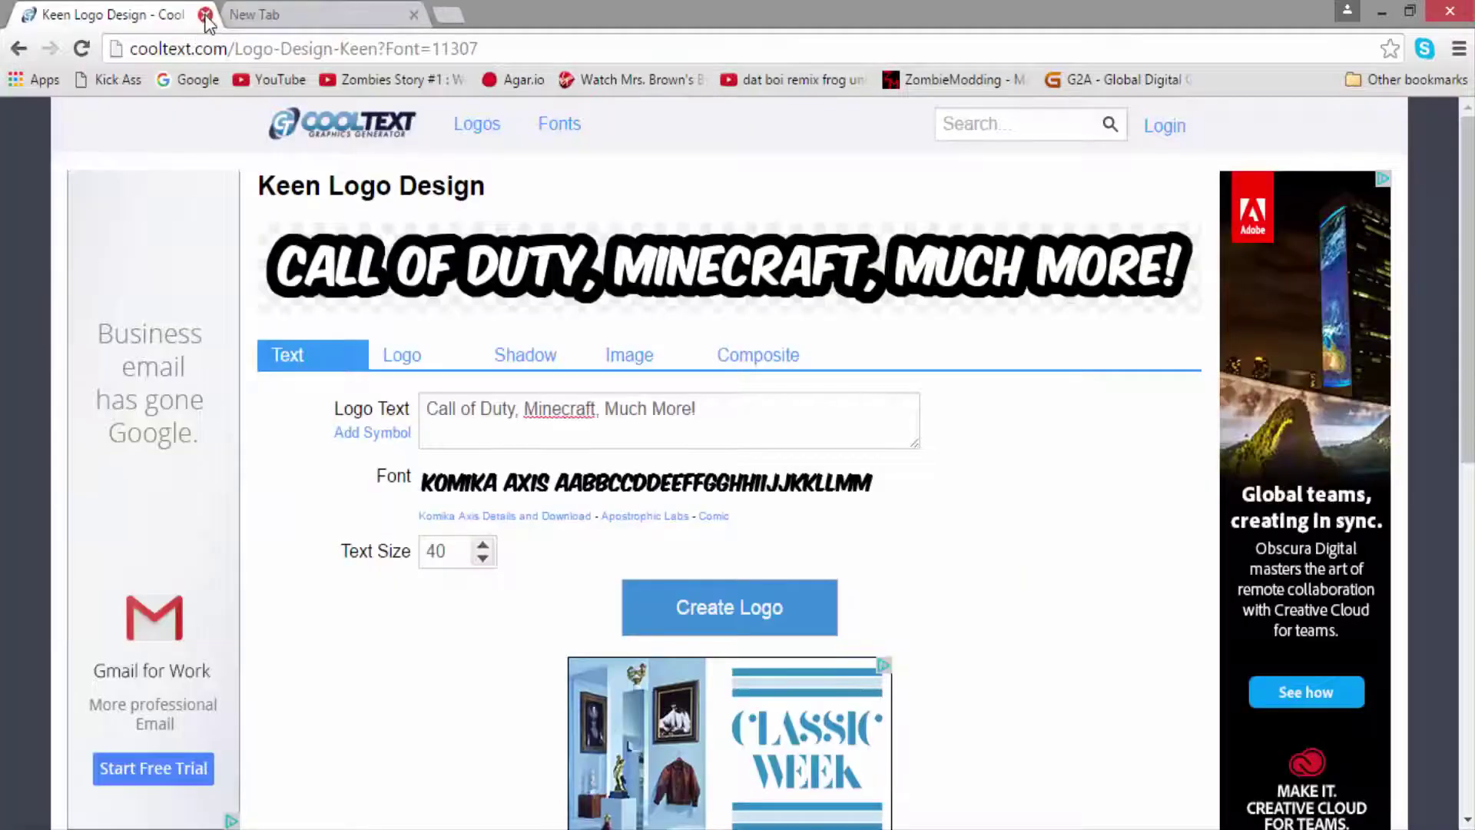
click(205, 15)
text(google.co.uk)
key(Return)
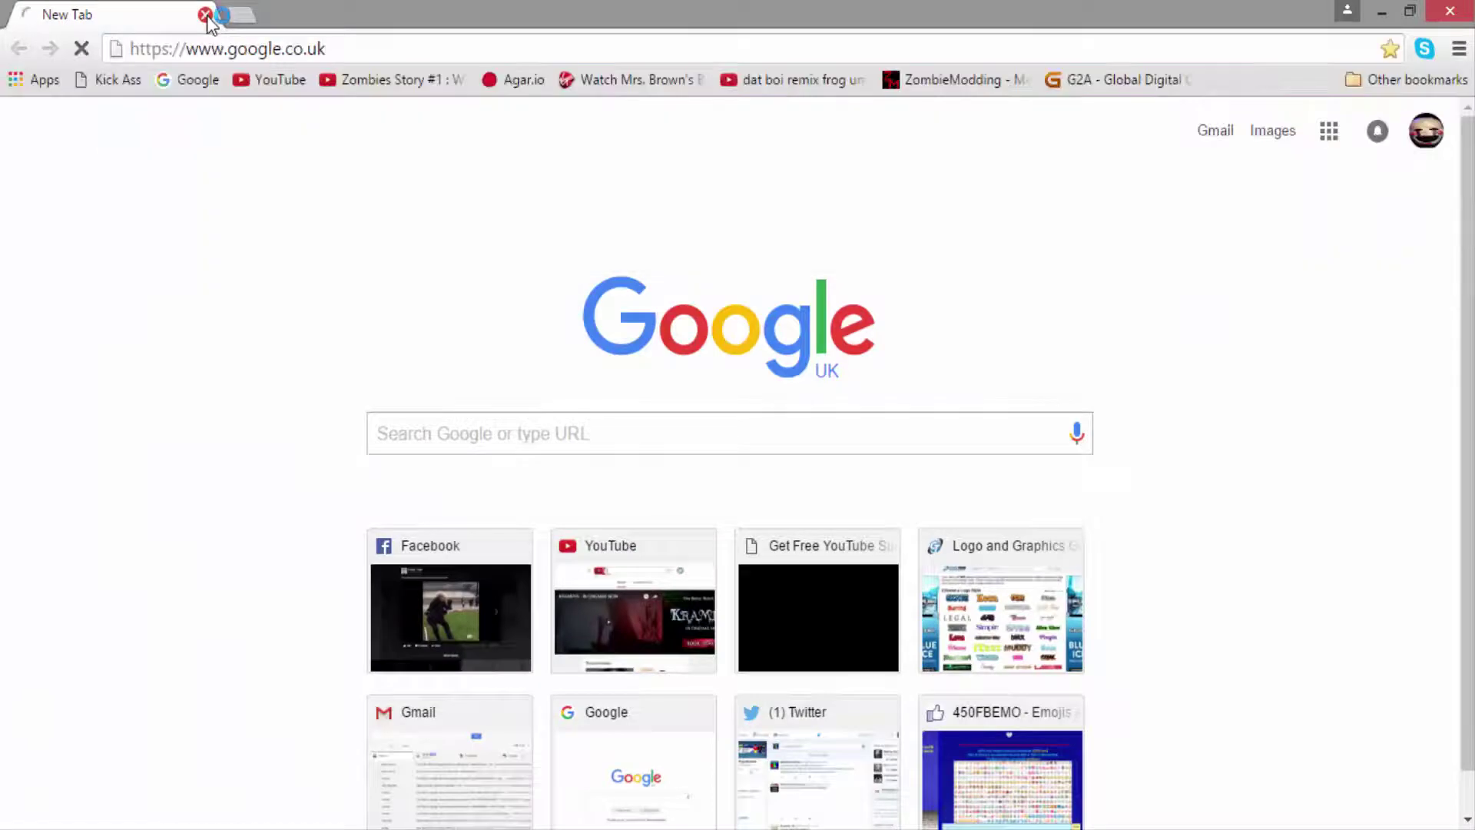
click(1270, 131)
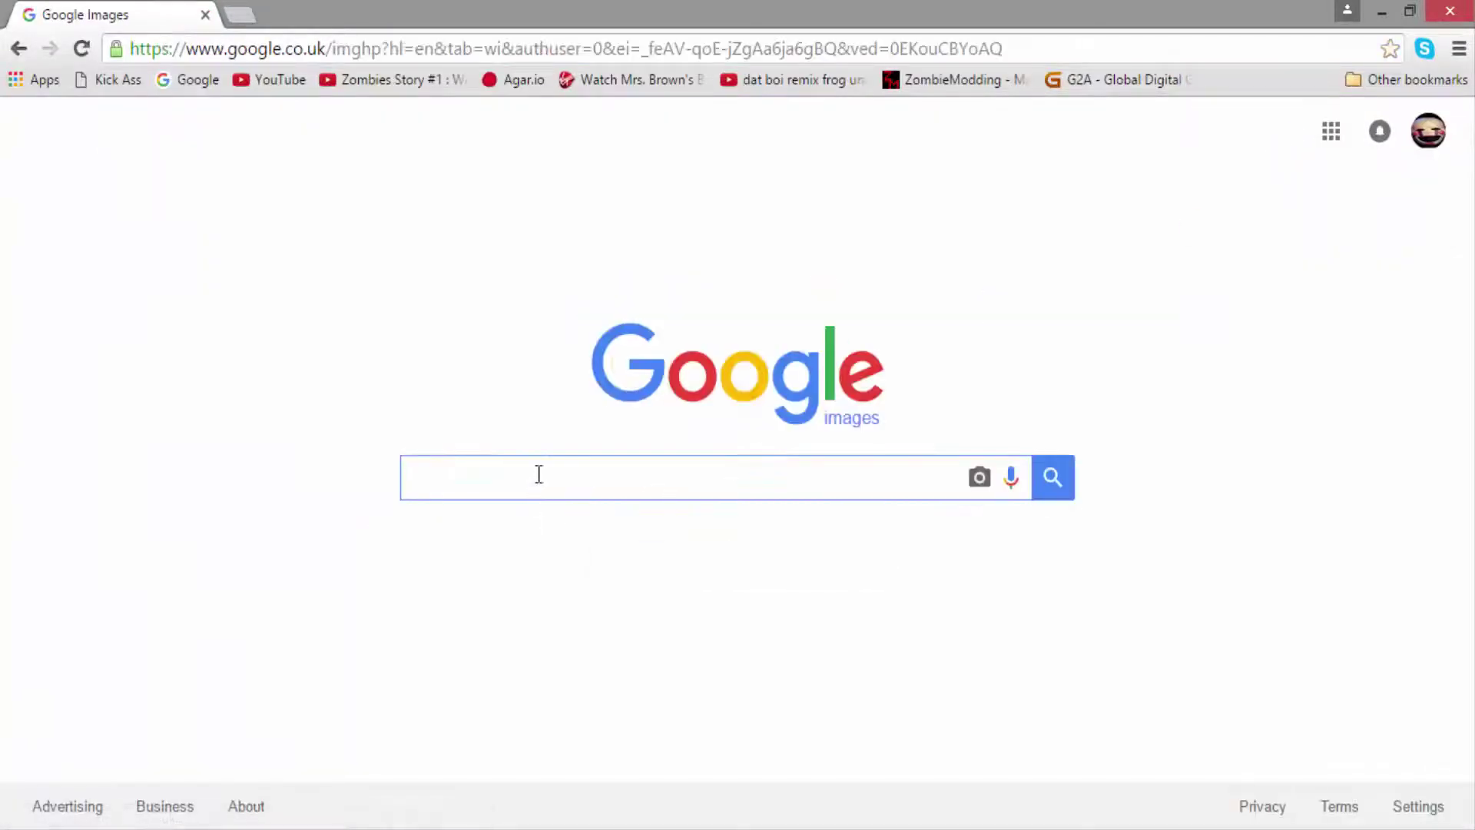
Search Google Images for 'battery black ops 3 png' and skim the results.
text(Batt)
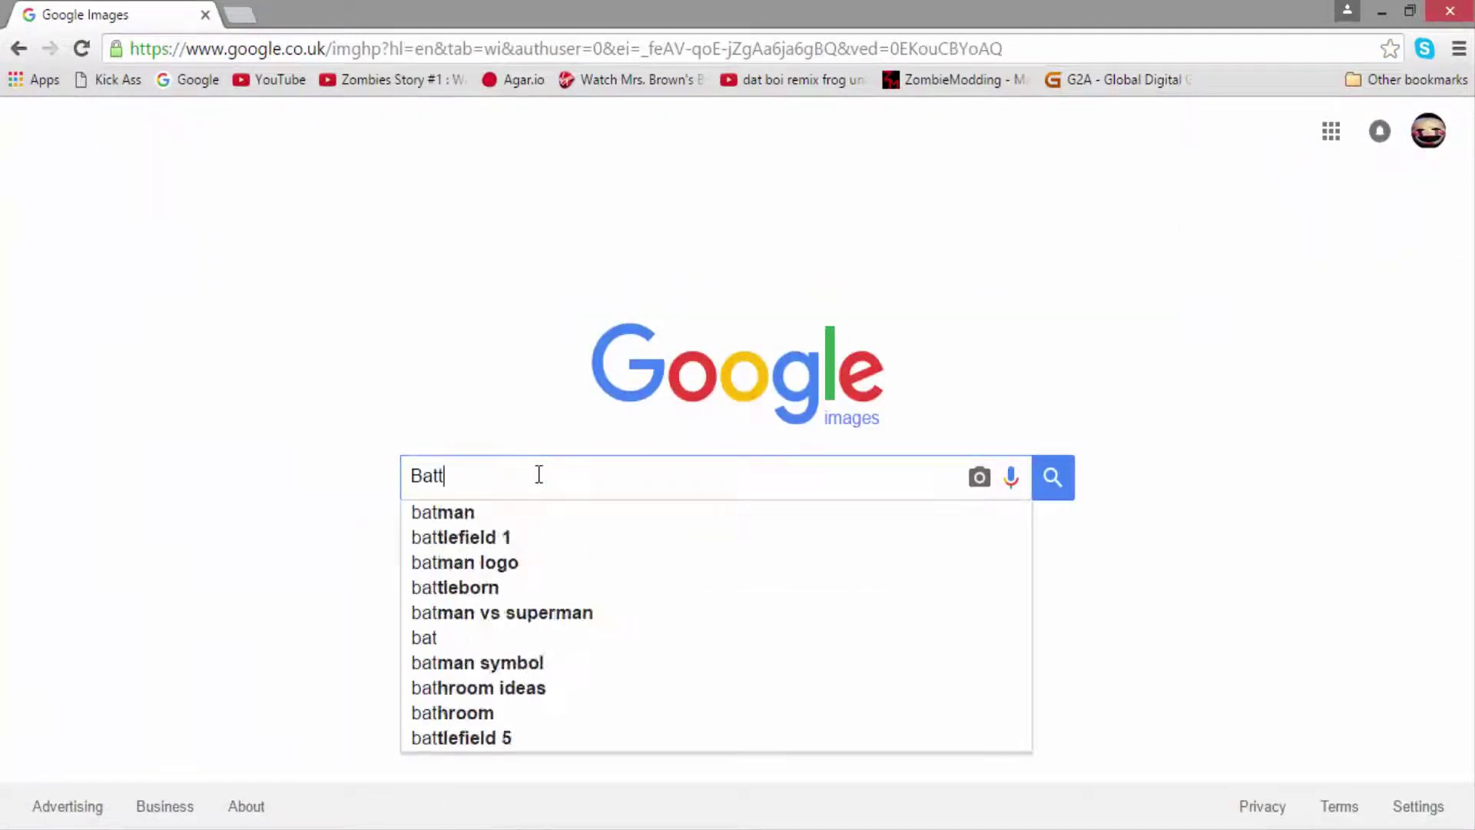
text(ery black)
key(Down)
text(ops)
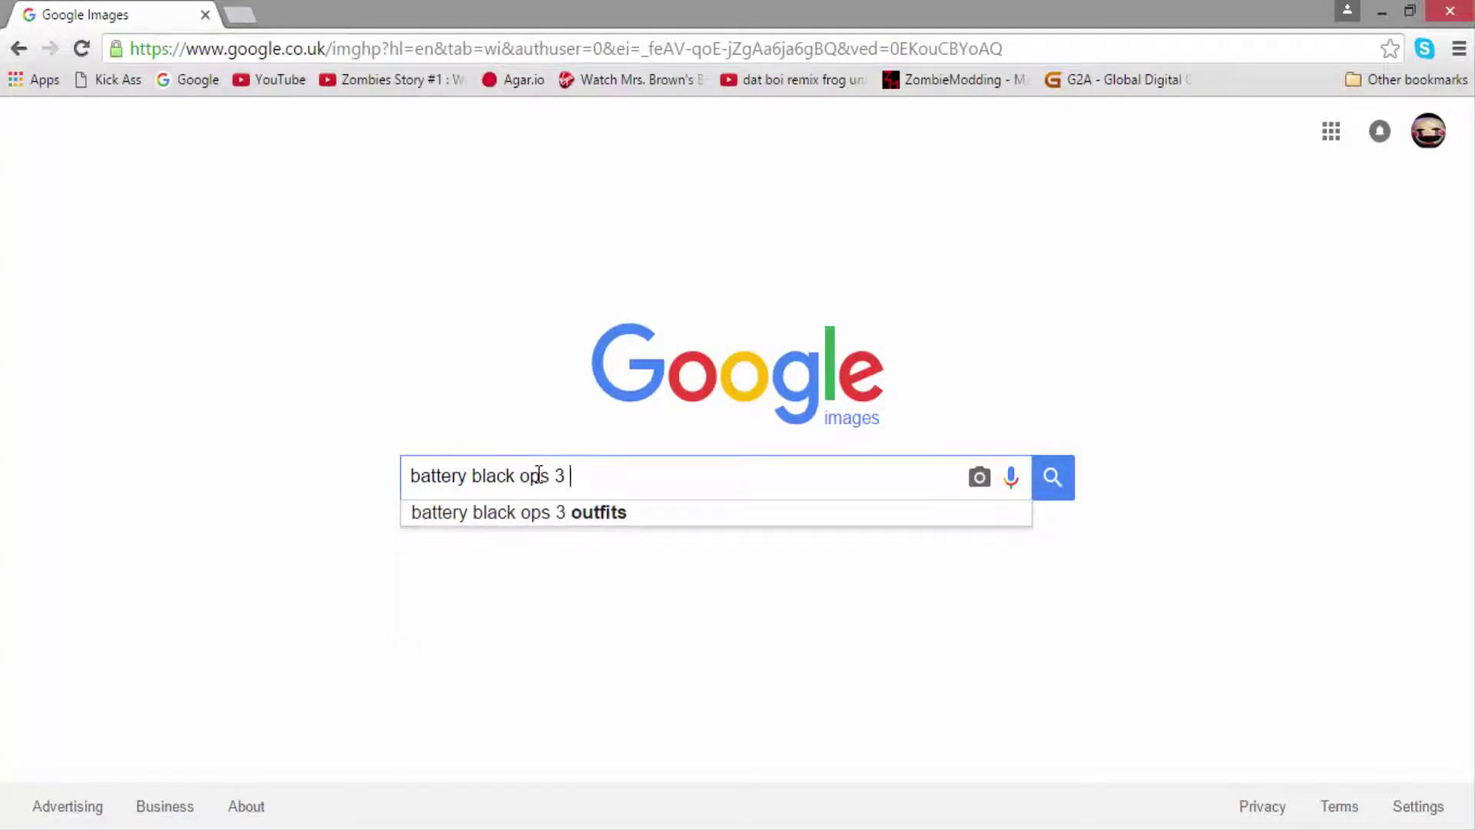
text( 3 png)
key(Return)
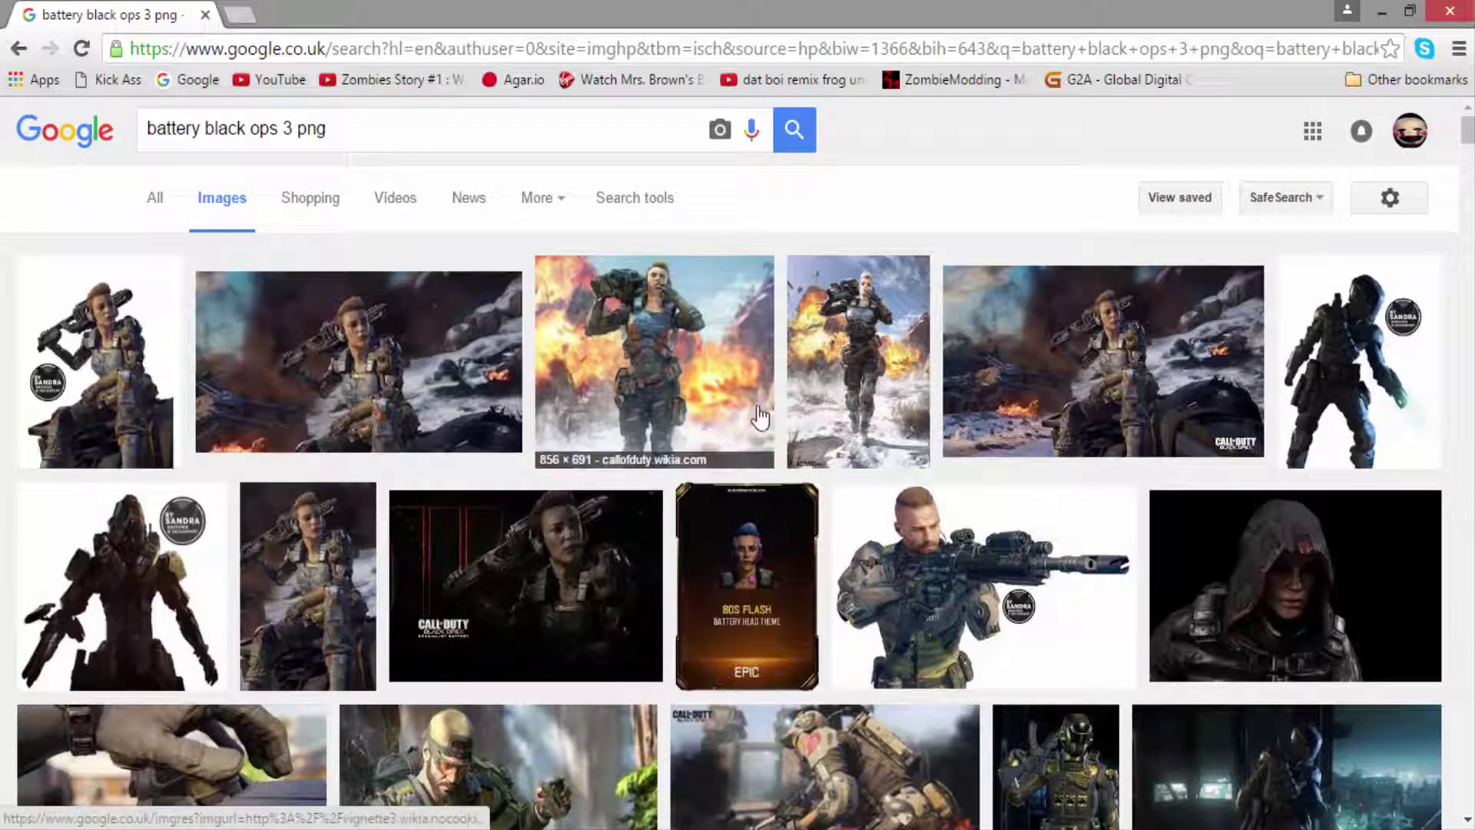
scroll(768, 411, down, 5)
scroll(824, 415, down, 5)
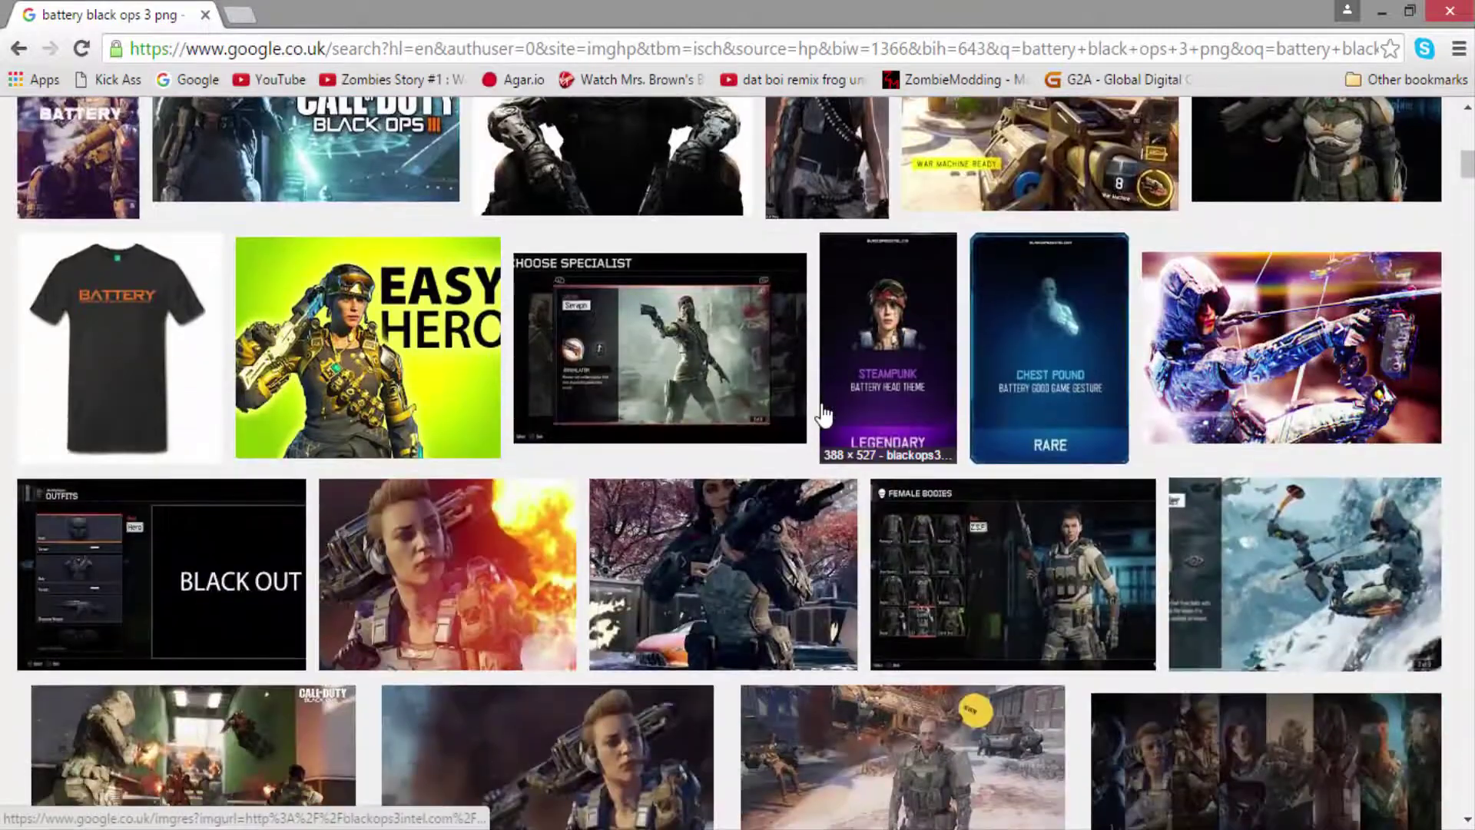
scroll(824, 415, up, 10)
Refine the search to 'specialists black ops 3 png'.
click(148, 128)
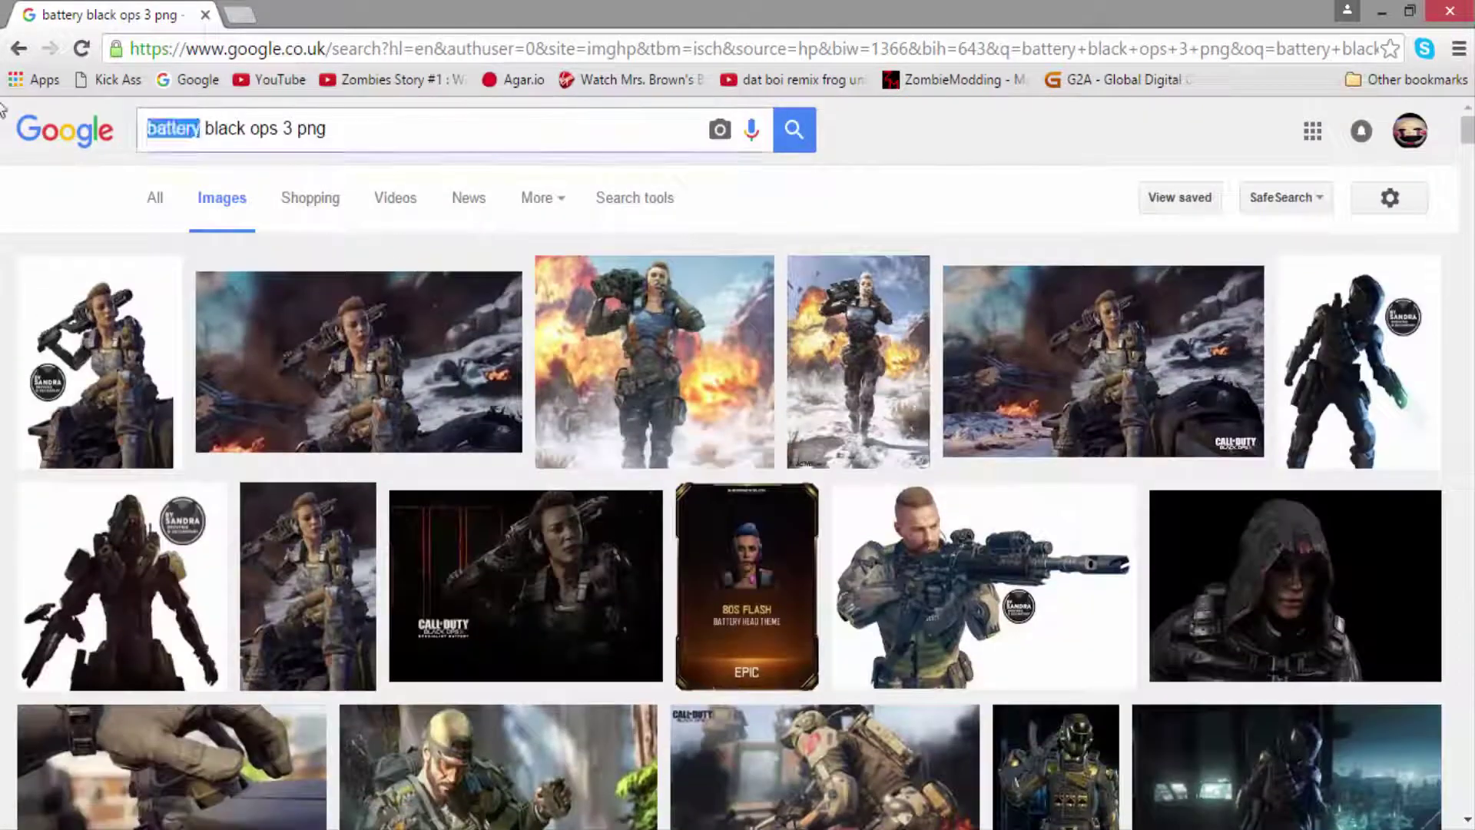
text(special)
key(BackSpace)
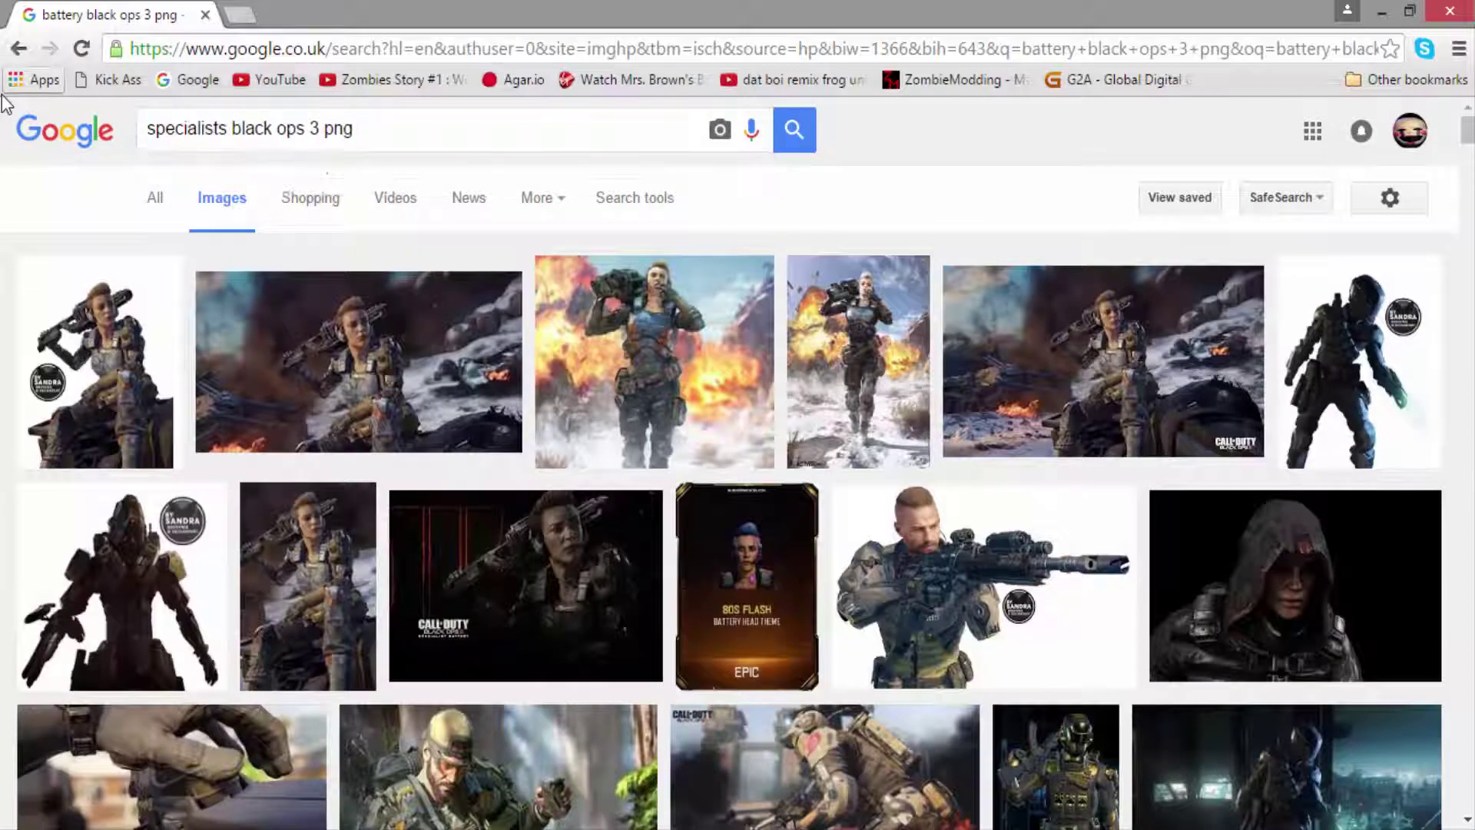
key(Return)
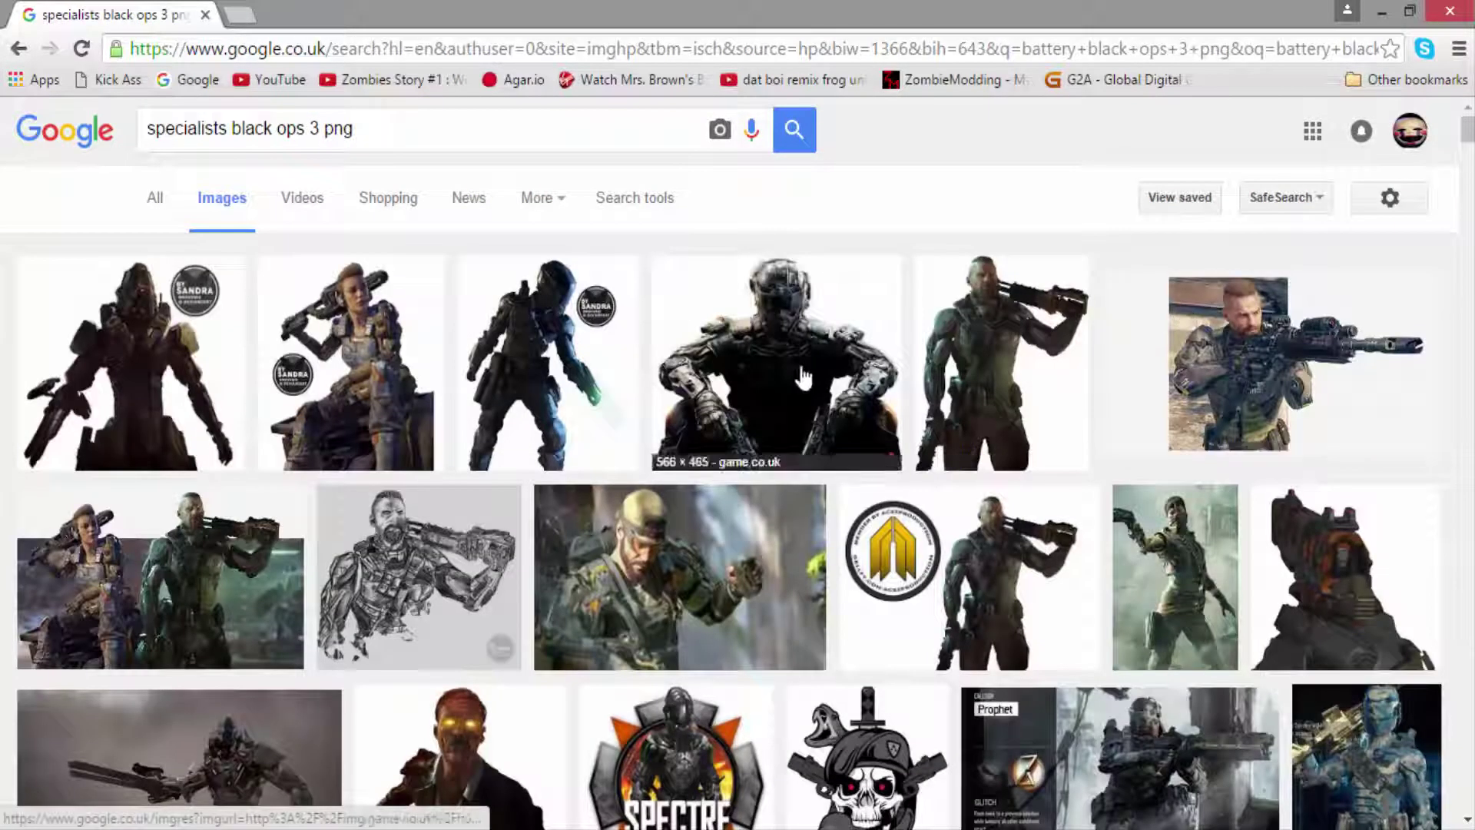
scroll(876, 399, down, 5)
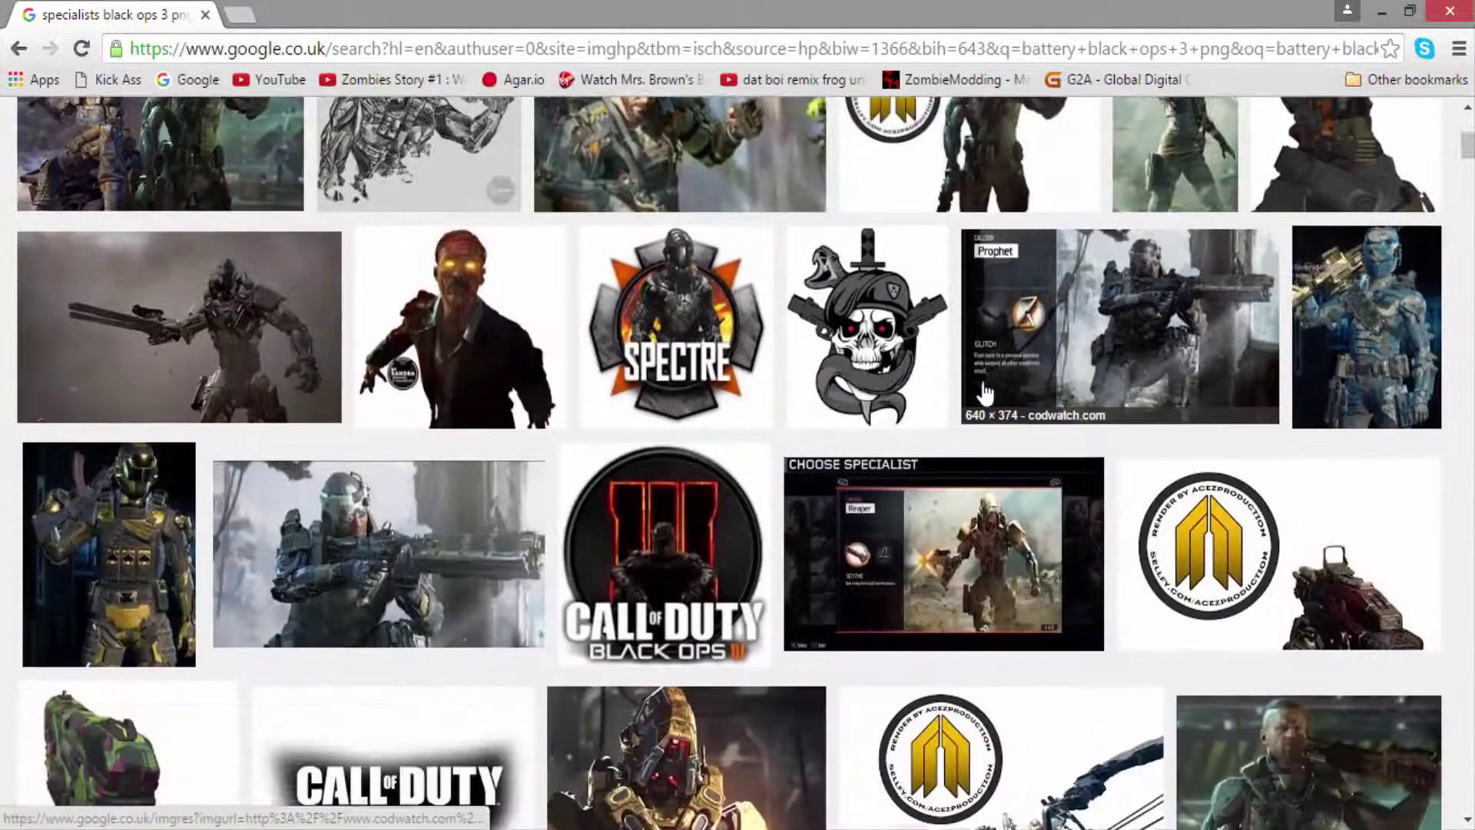
scroll(985, 388, down, 1)
scroll(826, 514, down, 2)
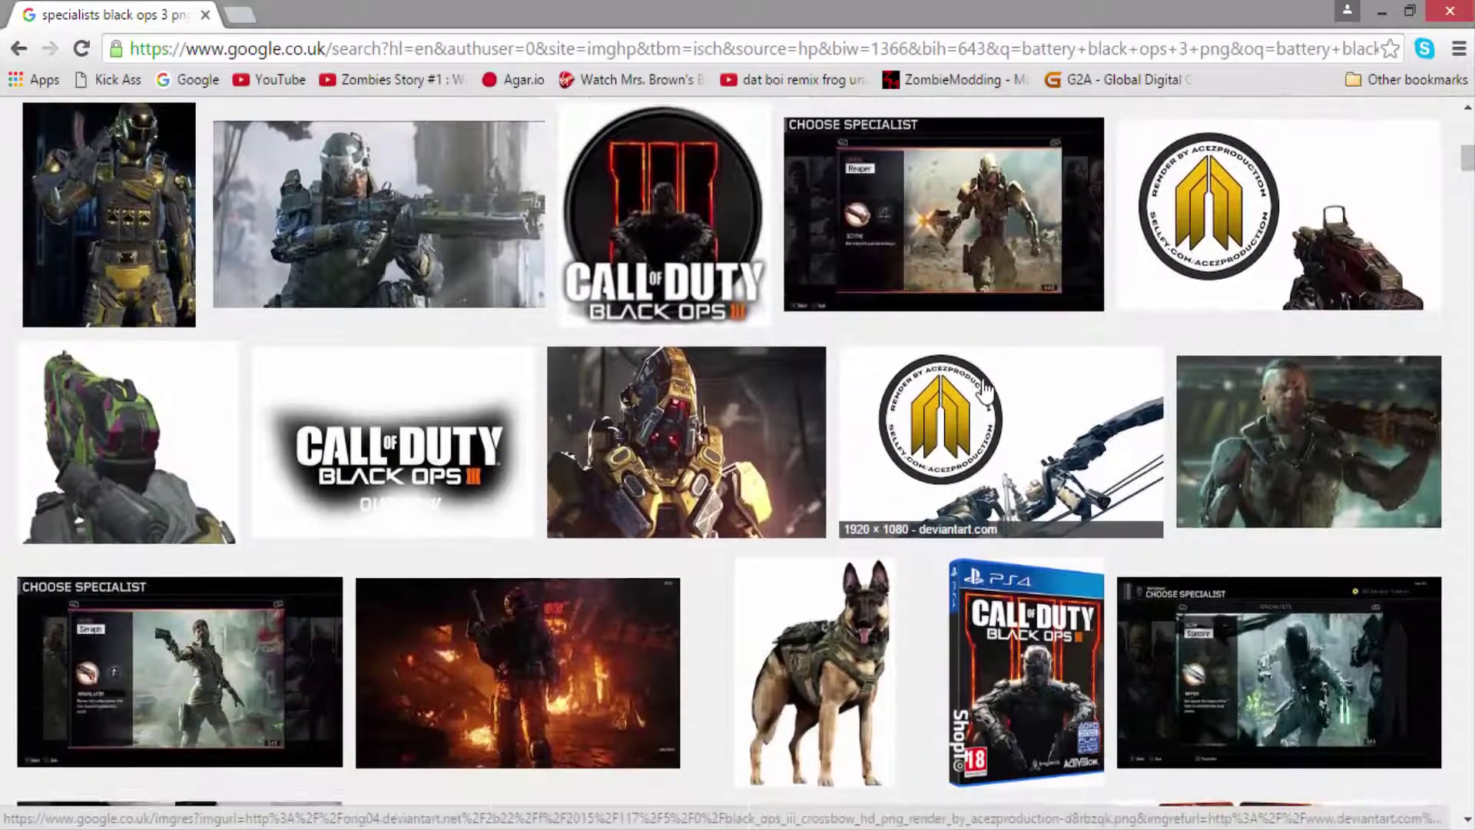
Preview several results and open the 566×465 seated armoured soldier render's image options.
click(825, 526)
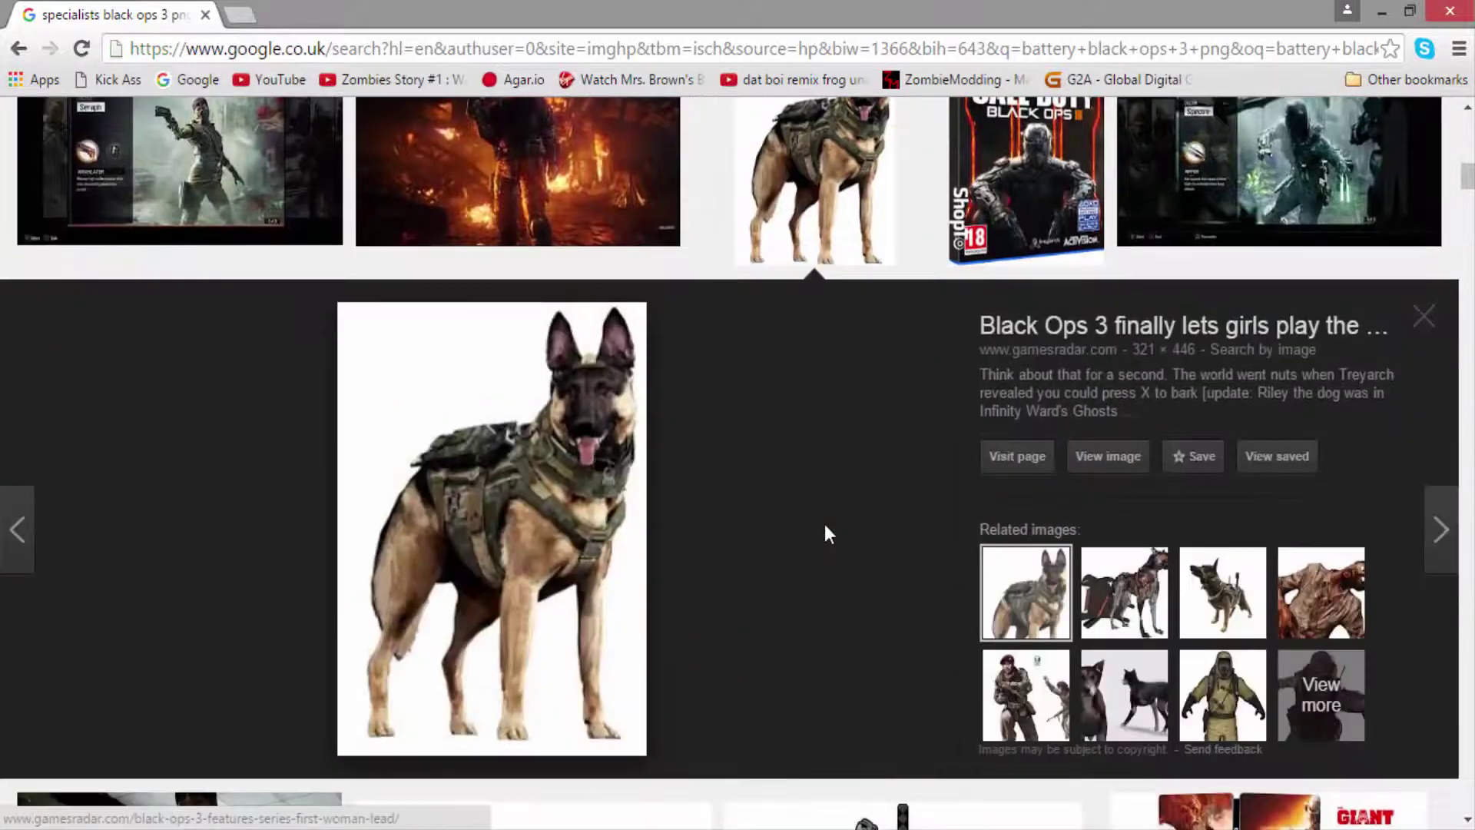
scroll(835, 513, down, 2)
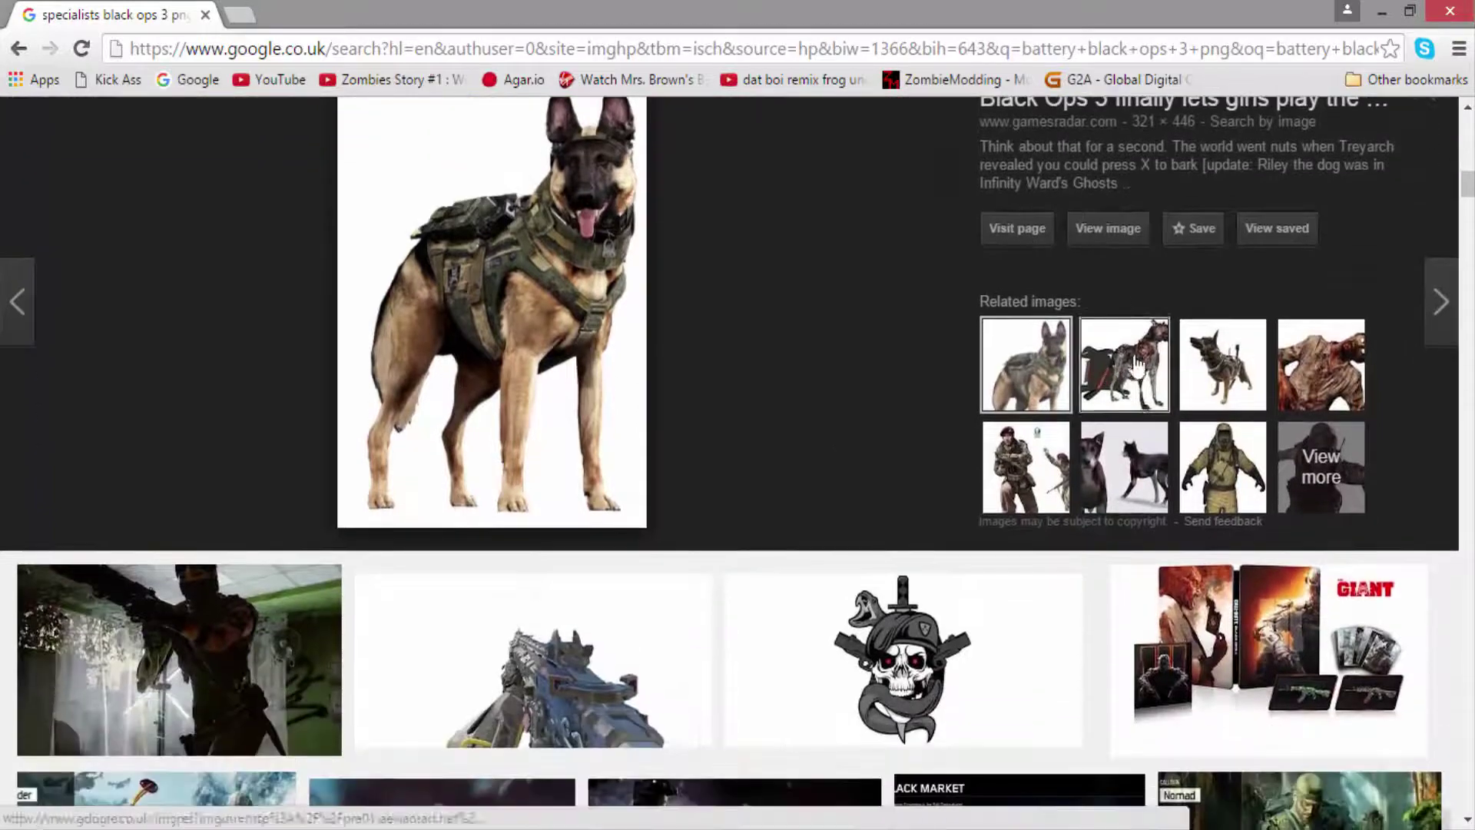
scroll(827, 627, down, 7)
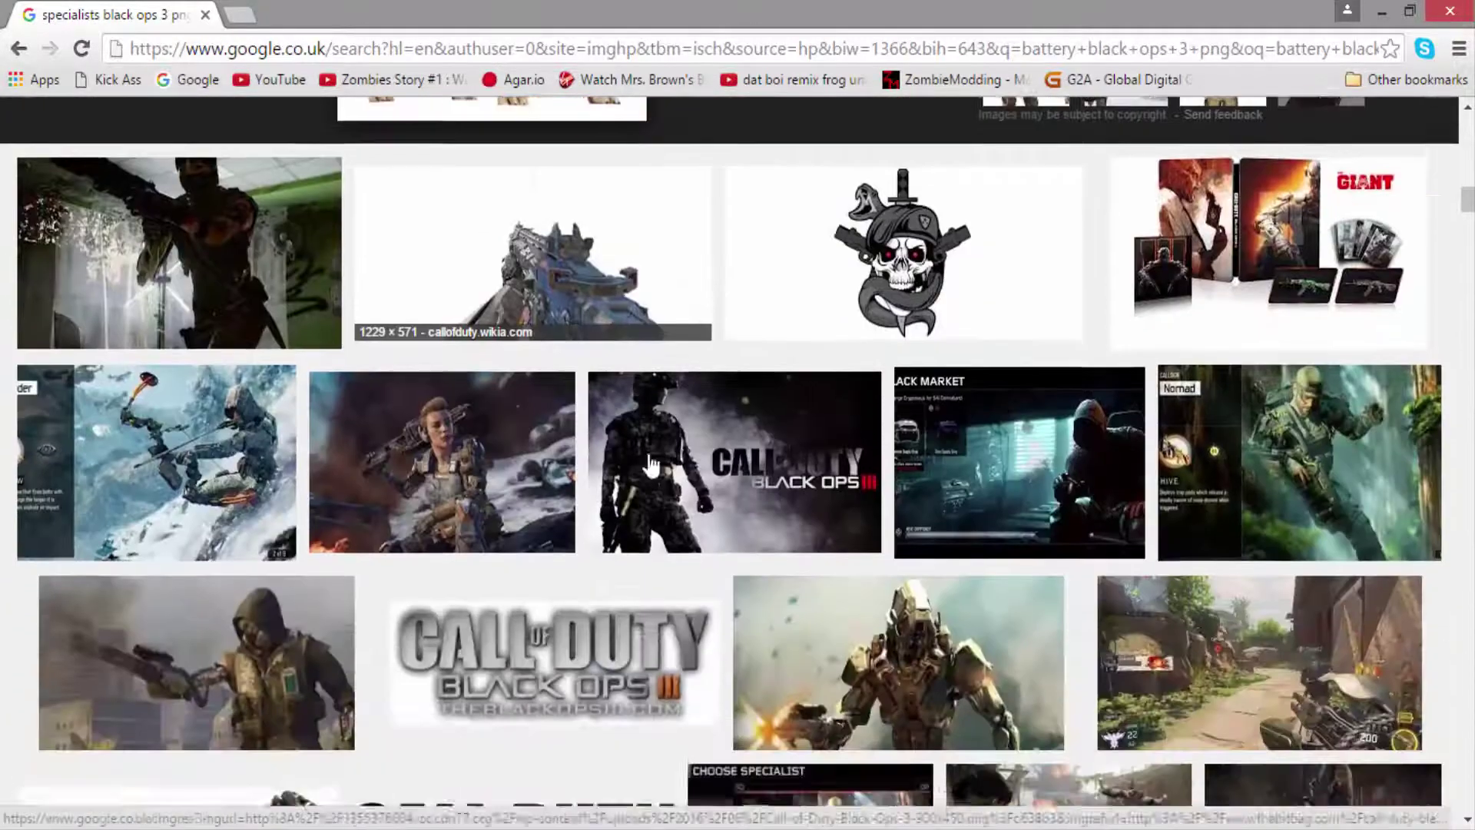
scroll(354, 450, down, 3)
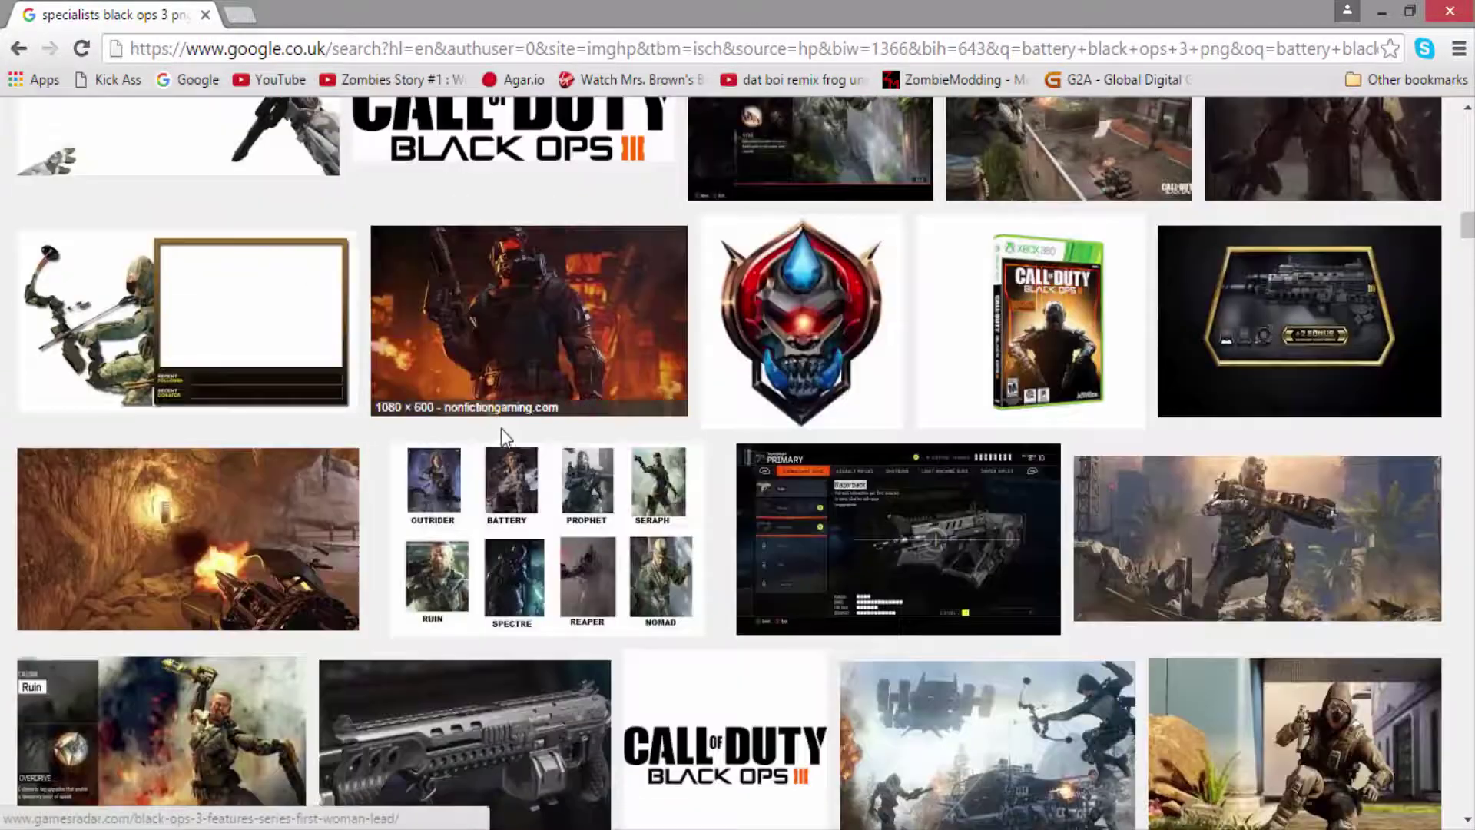
click(105, 330)
scroll(106, 330, down, 8)
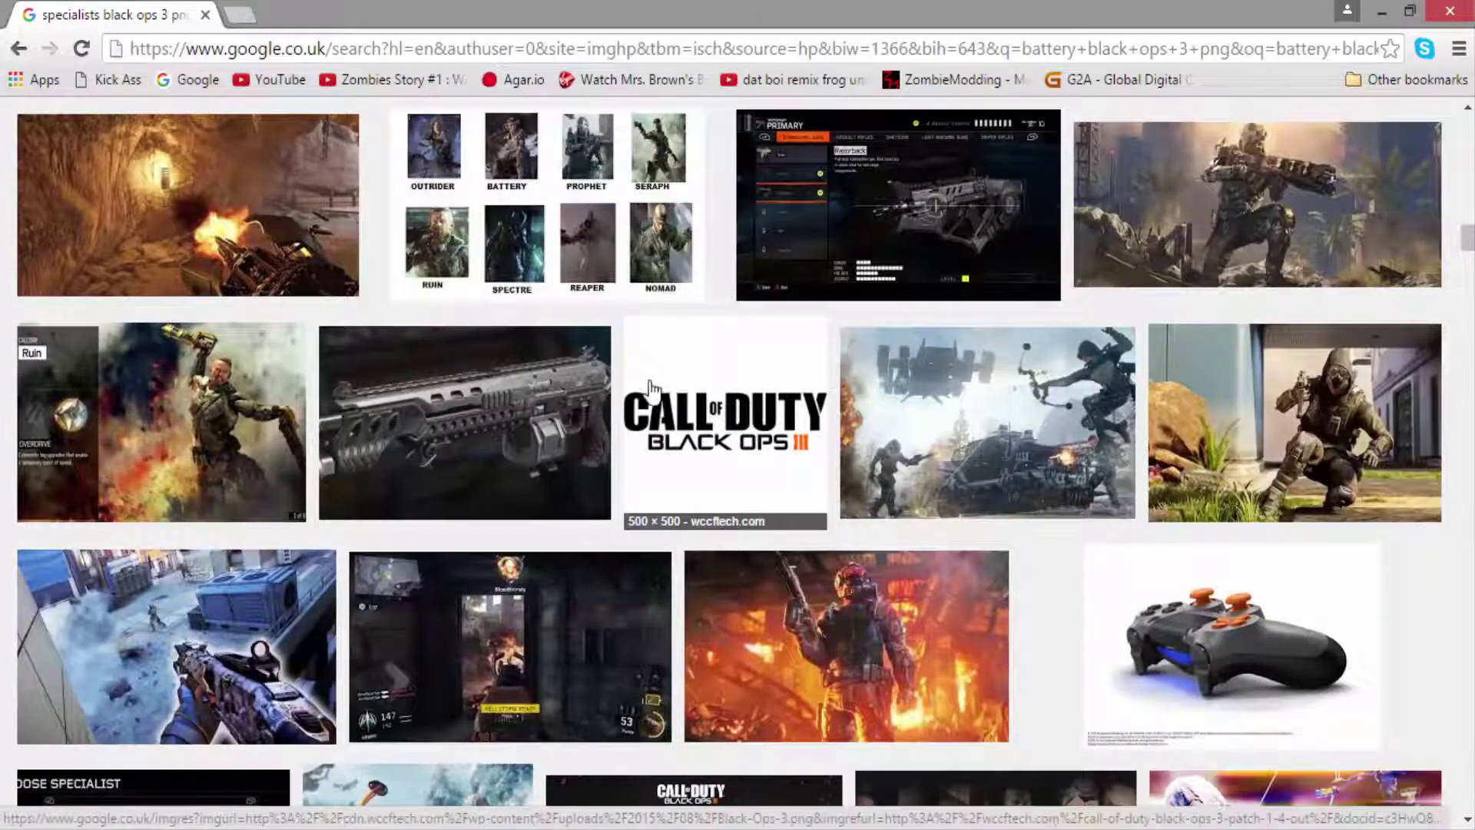
scroll(760, 407, up, 4)
scroll(1229, 458, down, 12)
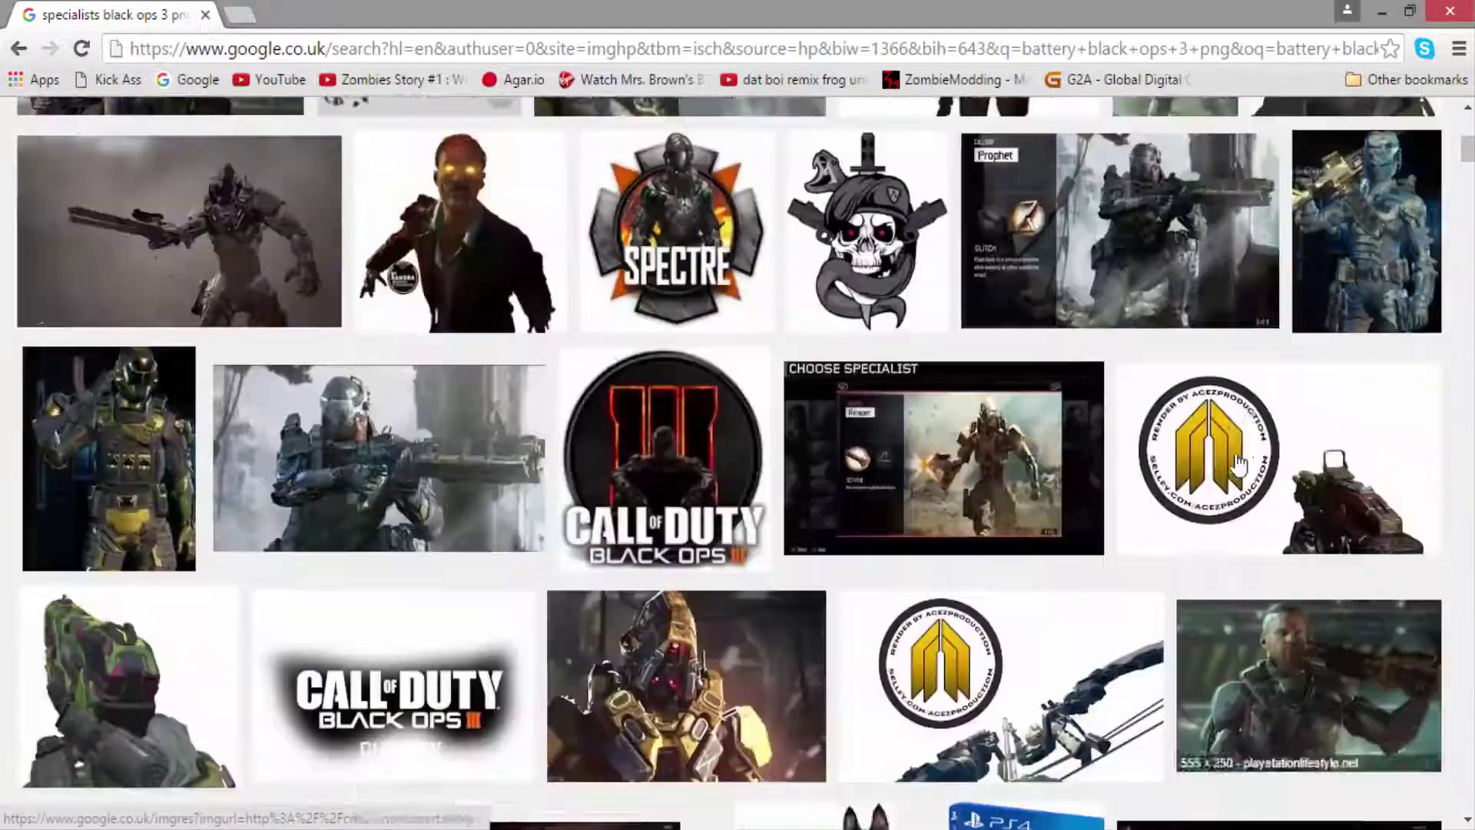
scroll(1230, 459, up, 6)
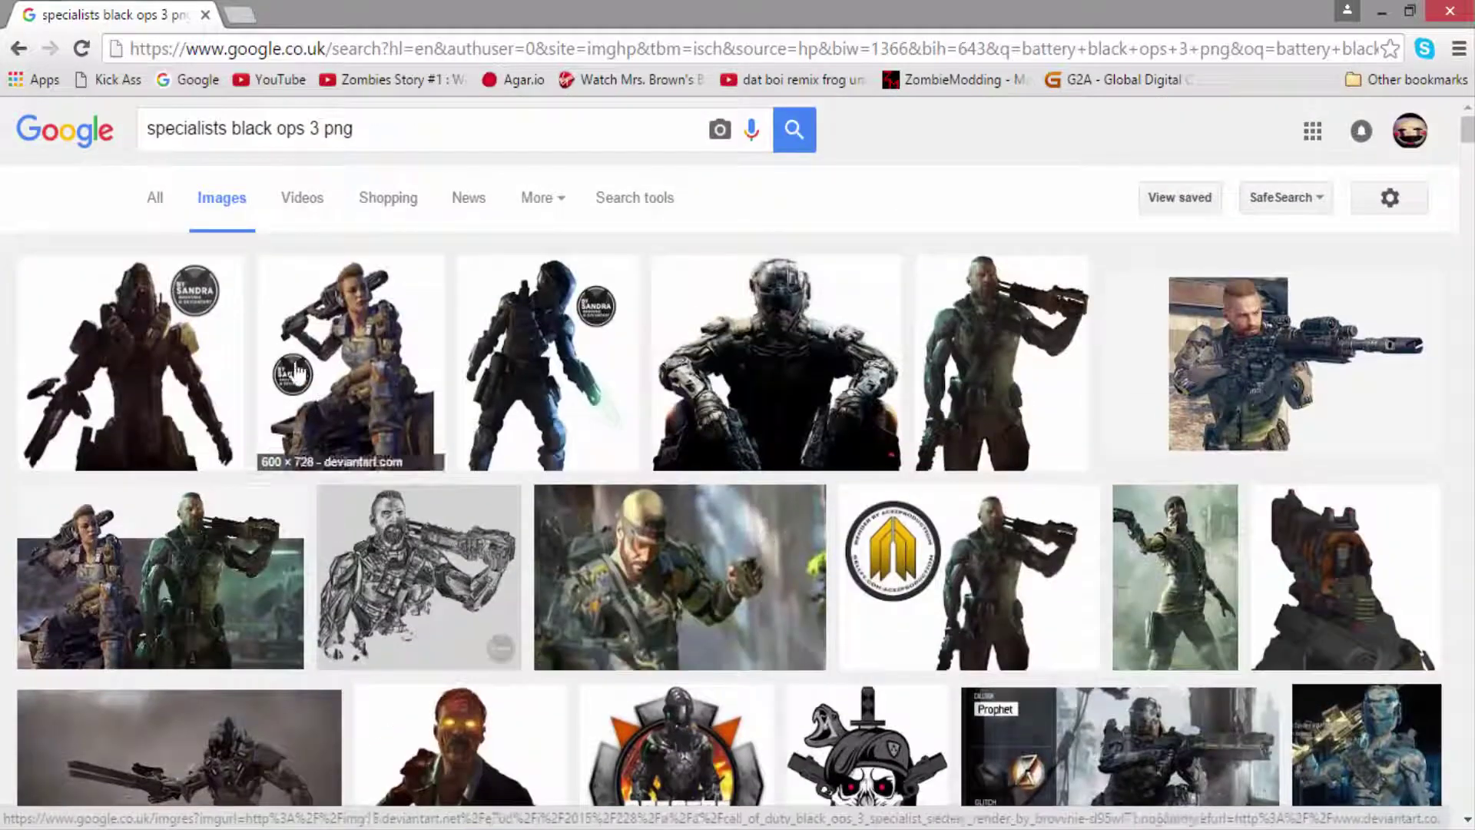
click(851, 317)
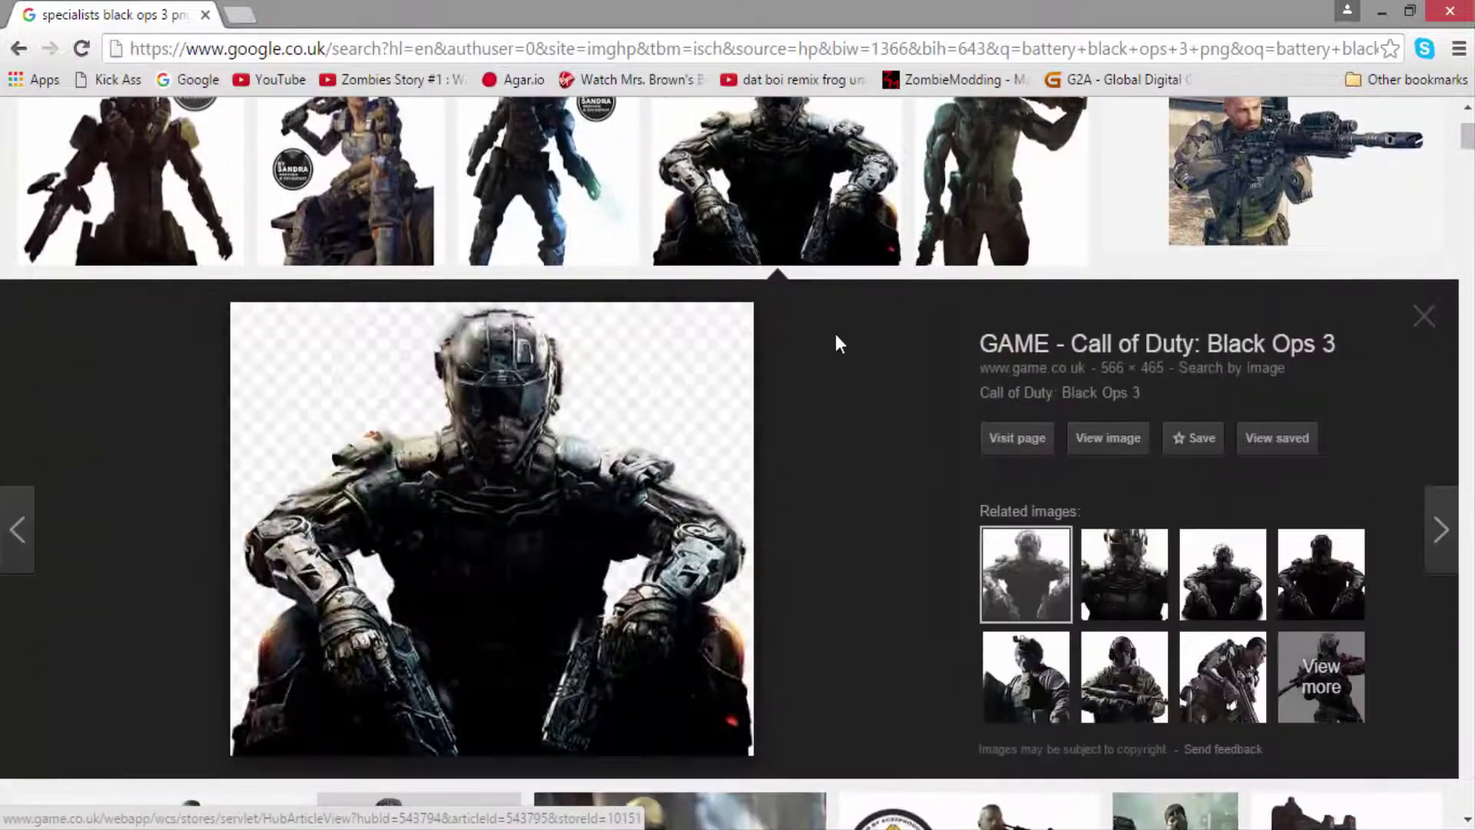
right_click(548, 447)
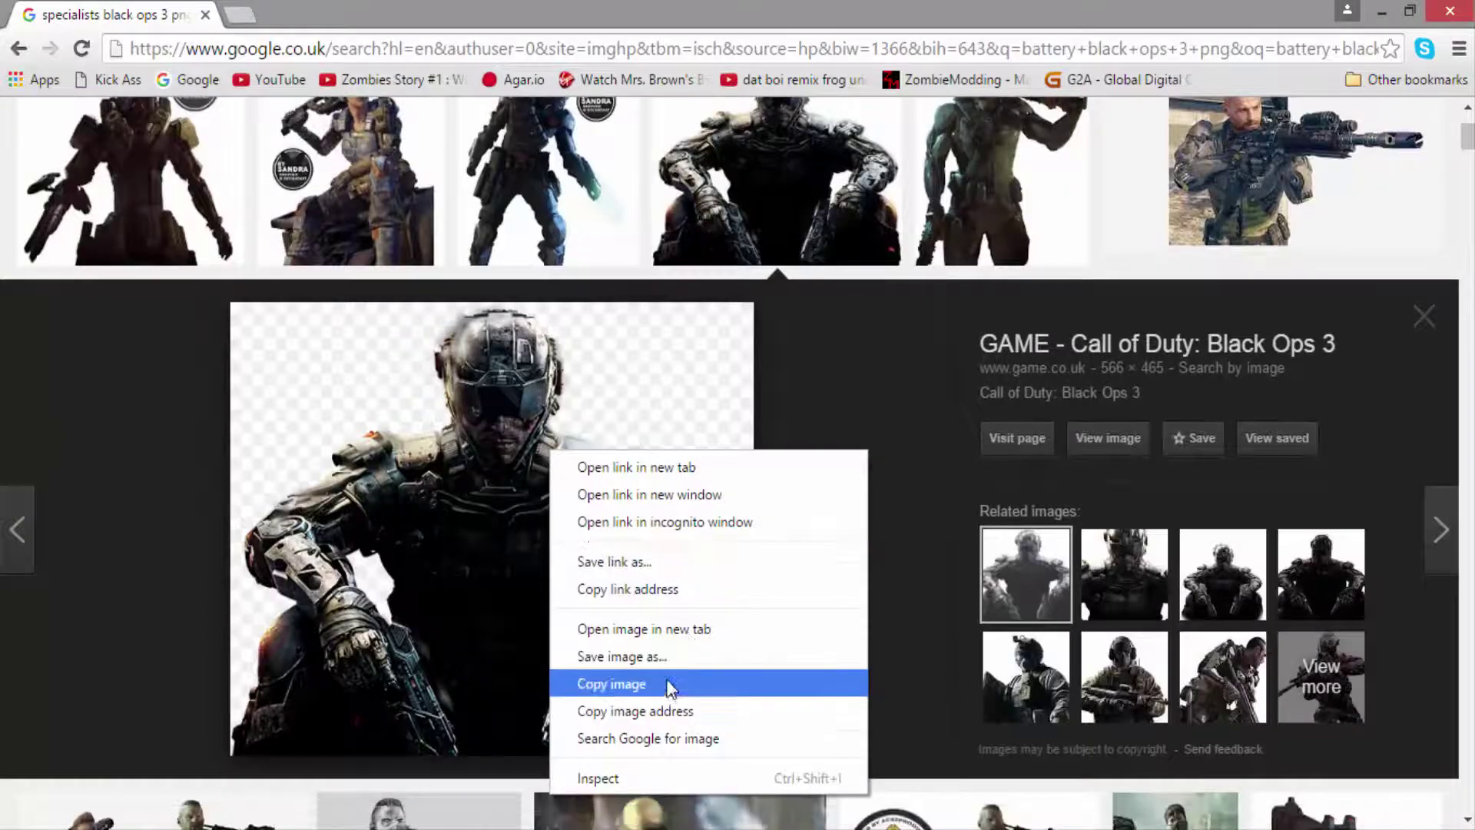
Copy the soldier render and paste it onto a new Layer 5 placed below Layer 3.
click(668, 684)
key(alt+Tab)
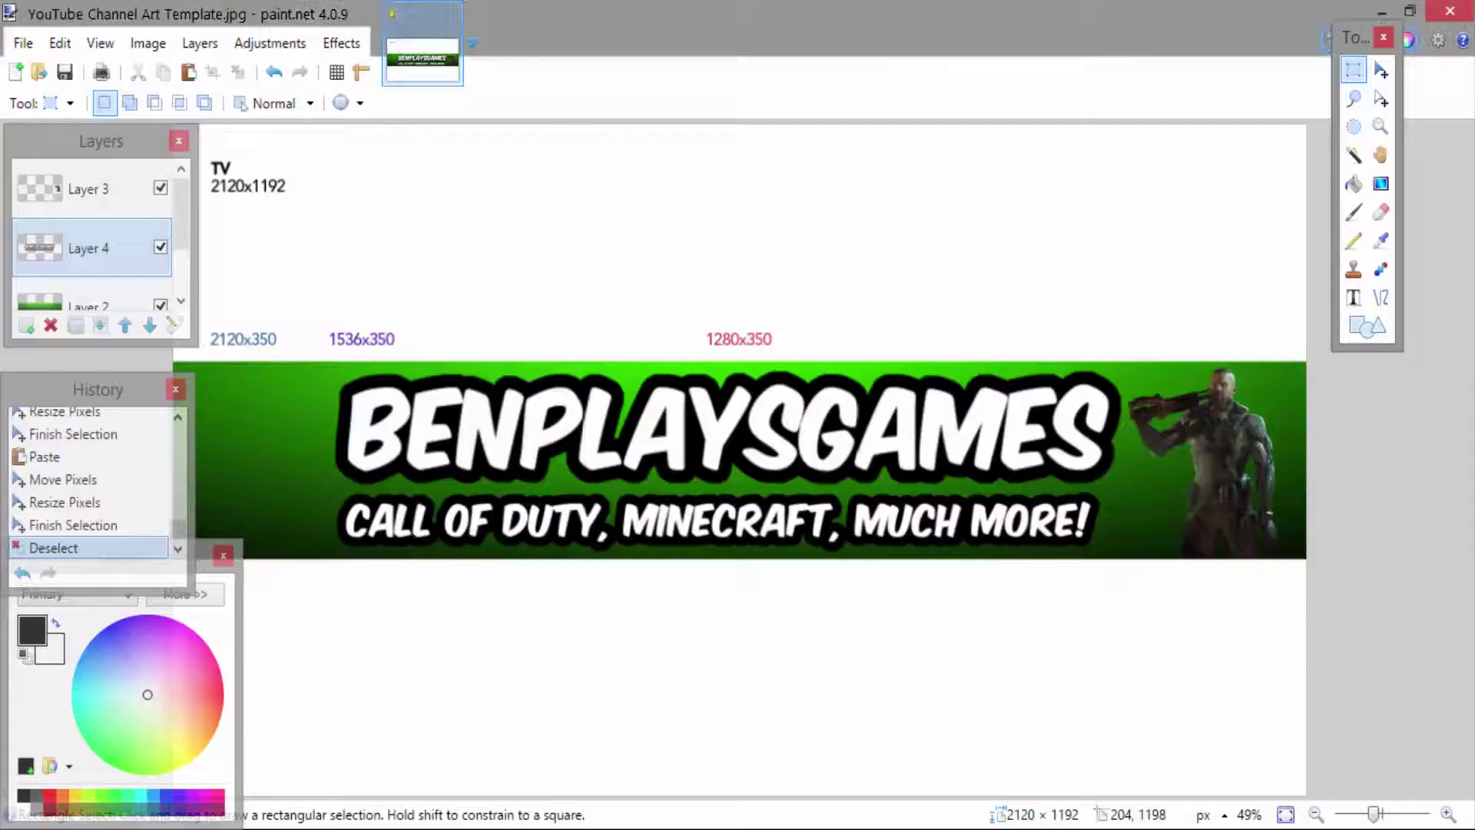
click(71, 193)
click(26, 326)
drag(88, 189, 85, 244)
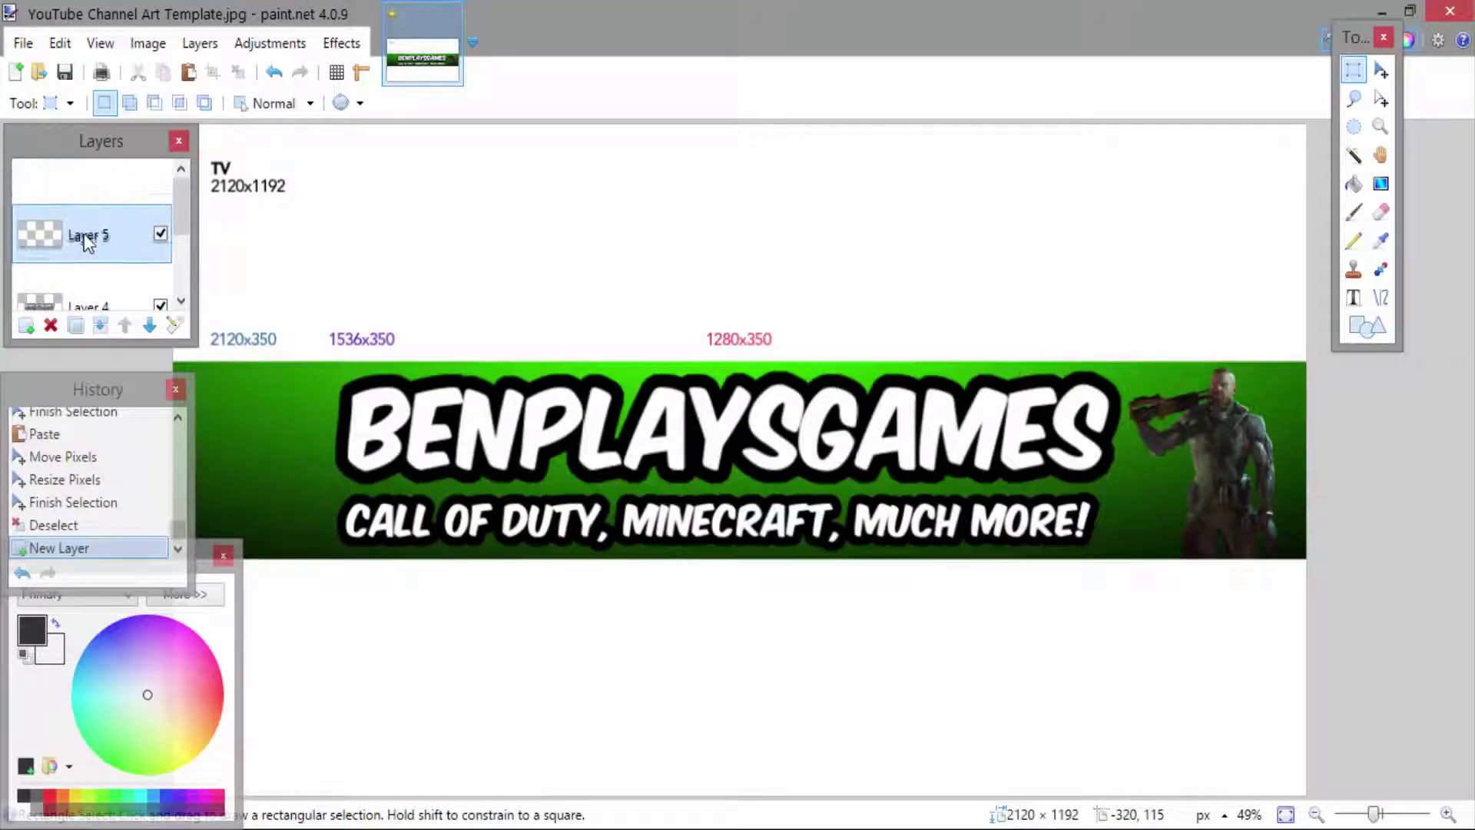
key(ctrl+v)
Move the seated soldier to the strip's right end and size it to 220×181.
drag(230, 213, 1085, 379)
drag(950, 296, 1109, 434)
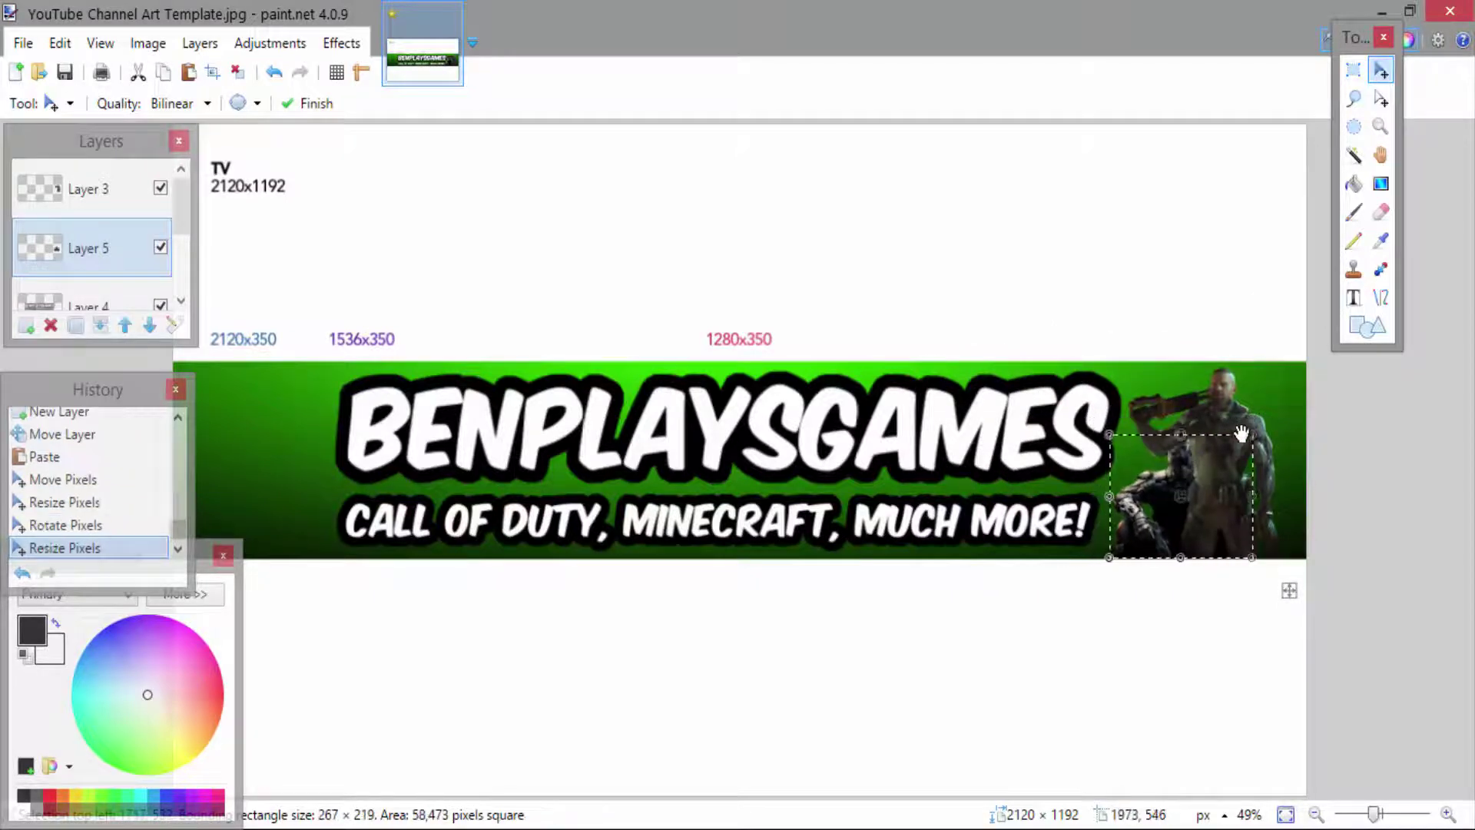
drag(1268, 427, 1184, 502)
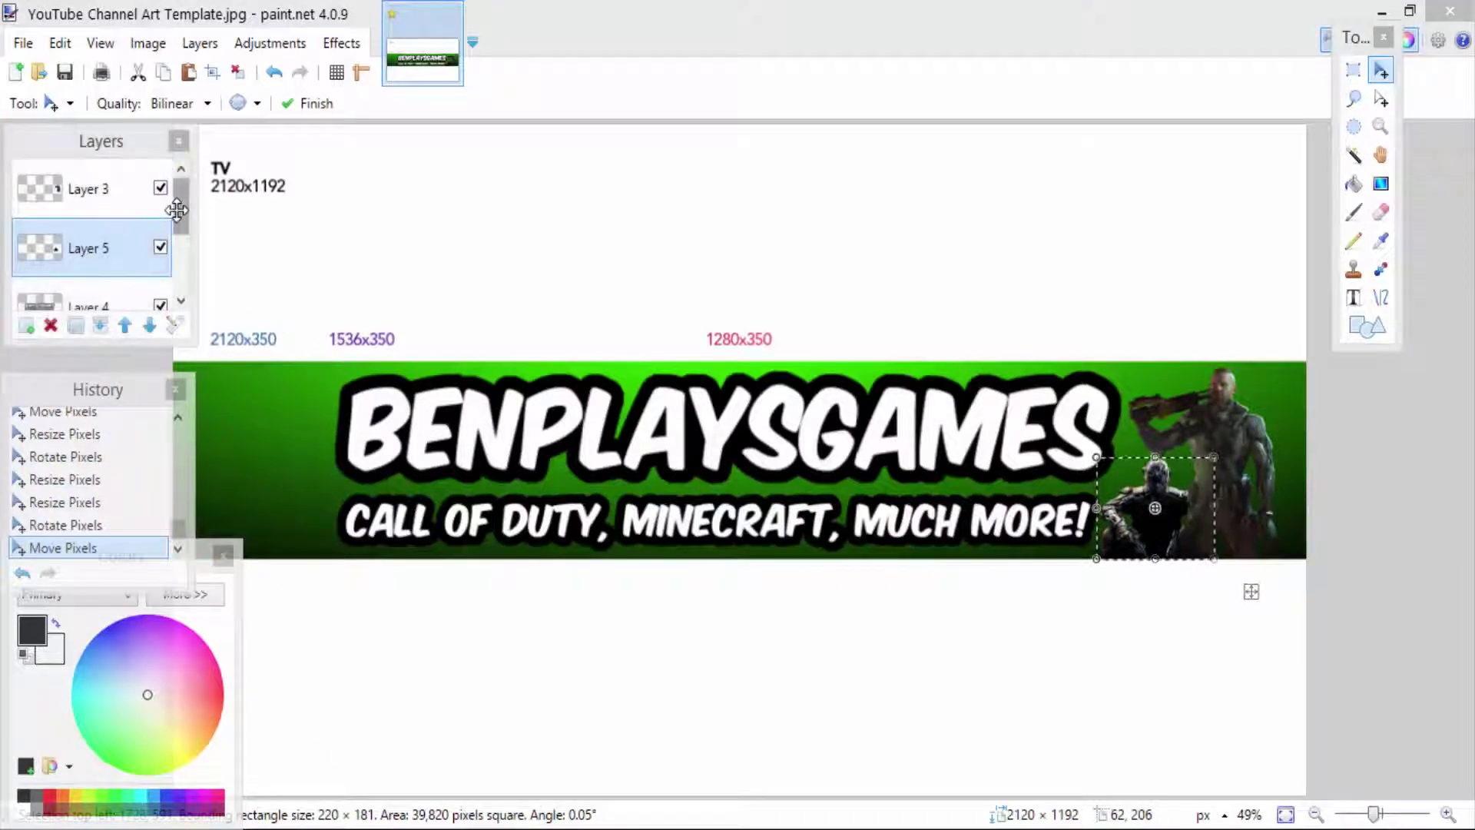
drag(179, 205, 179, 265)
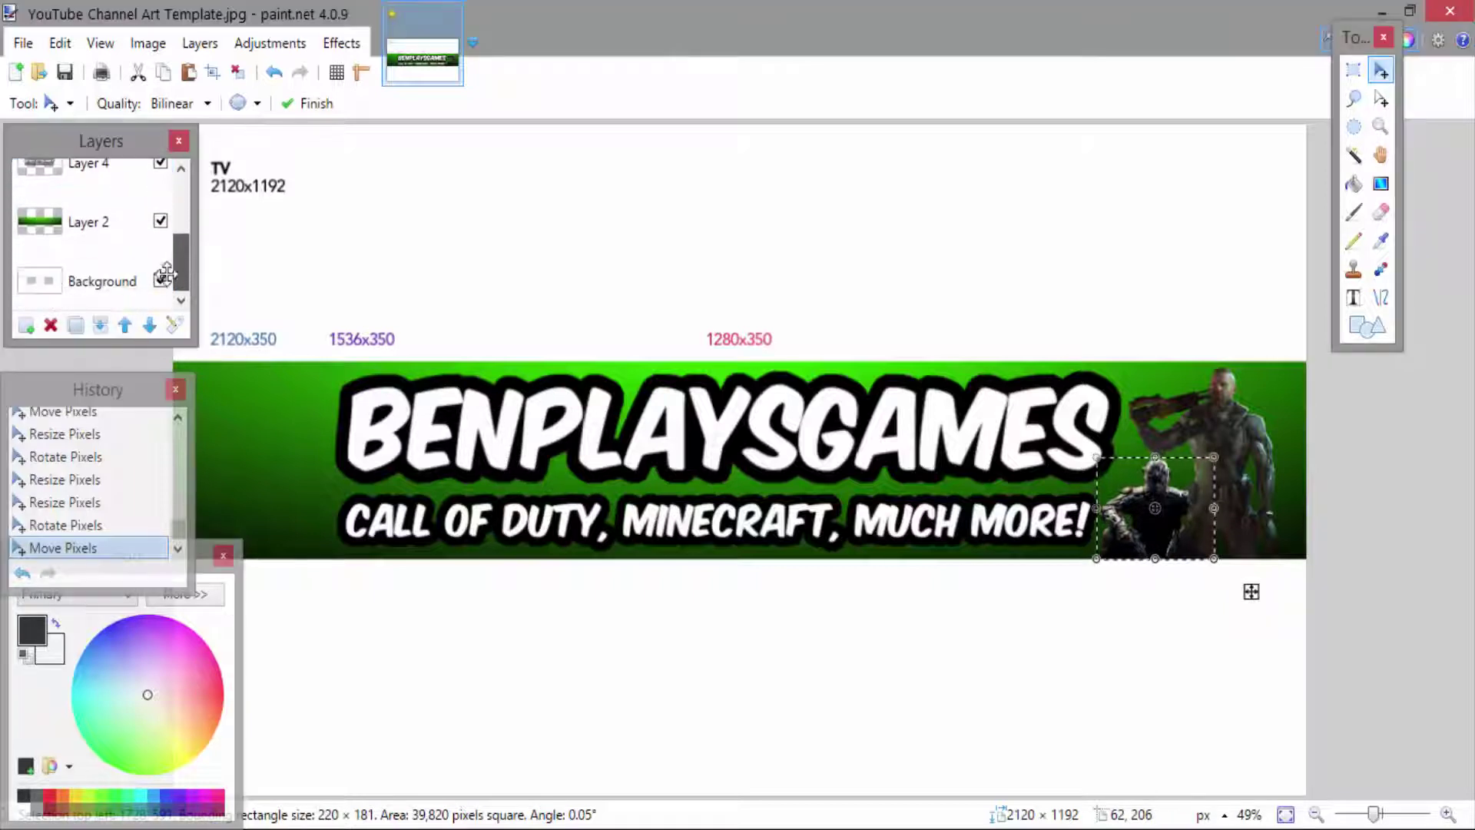
Magic Wand and delete the white areas above and below the strip on the Background layer.
click(108, 283)
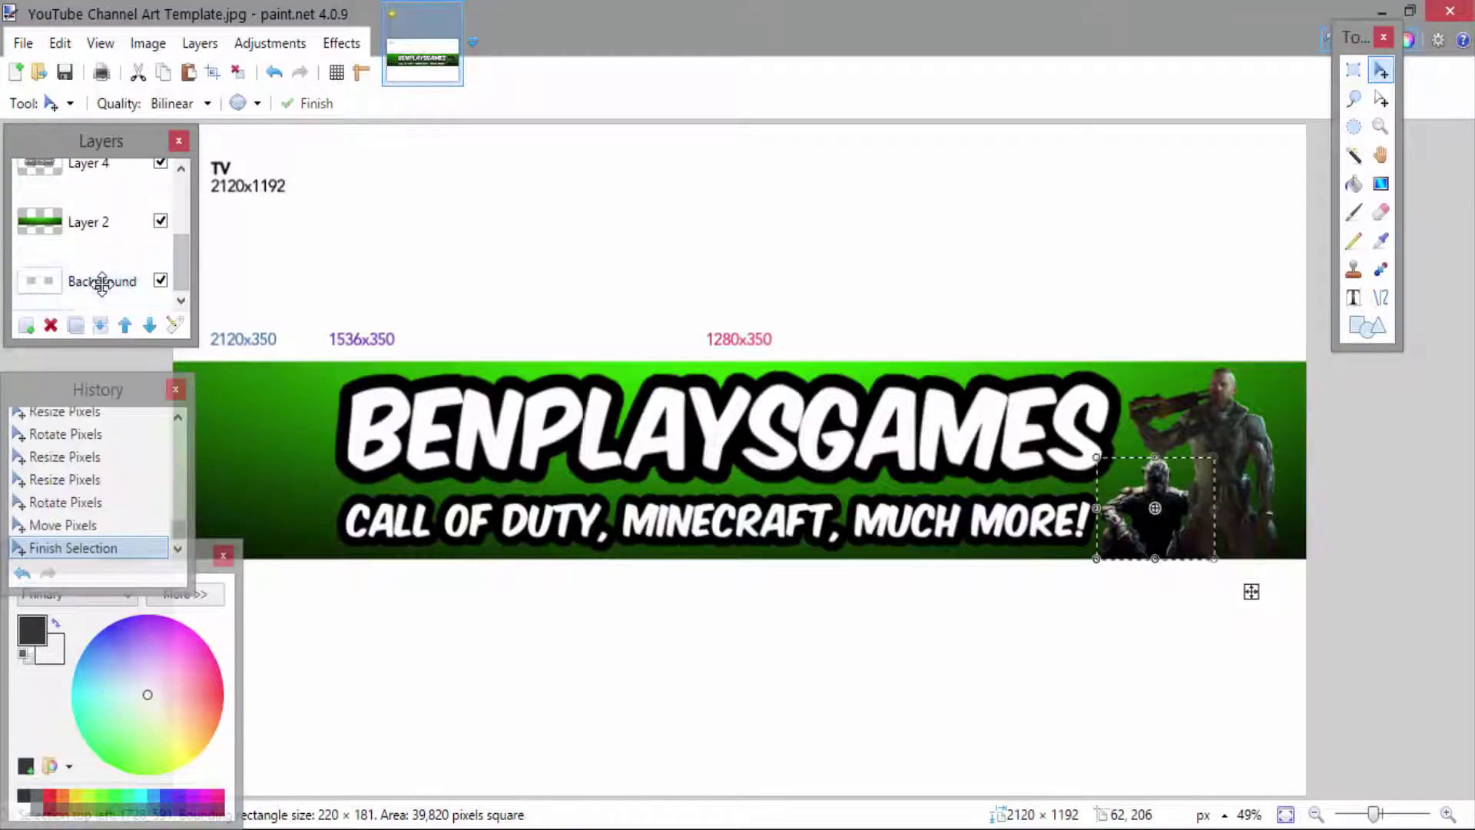
click(1355, 156)
click(607, 207)
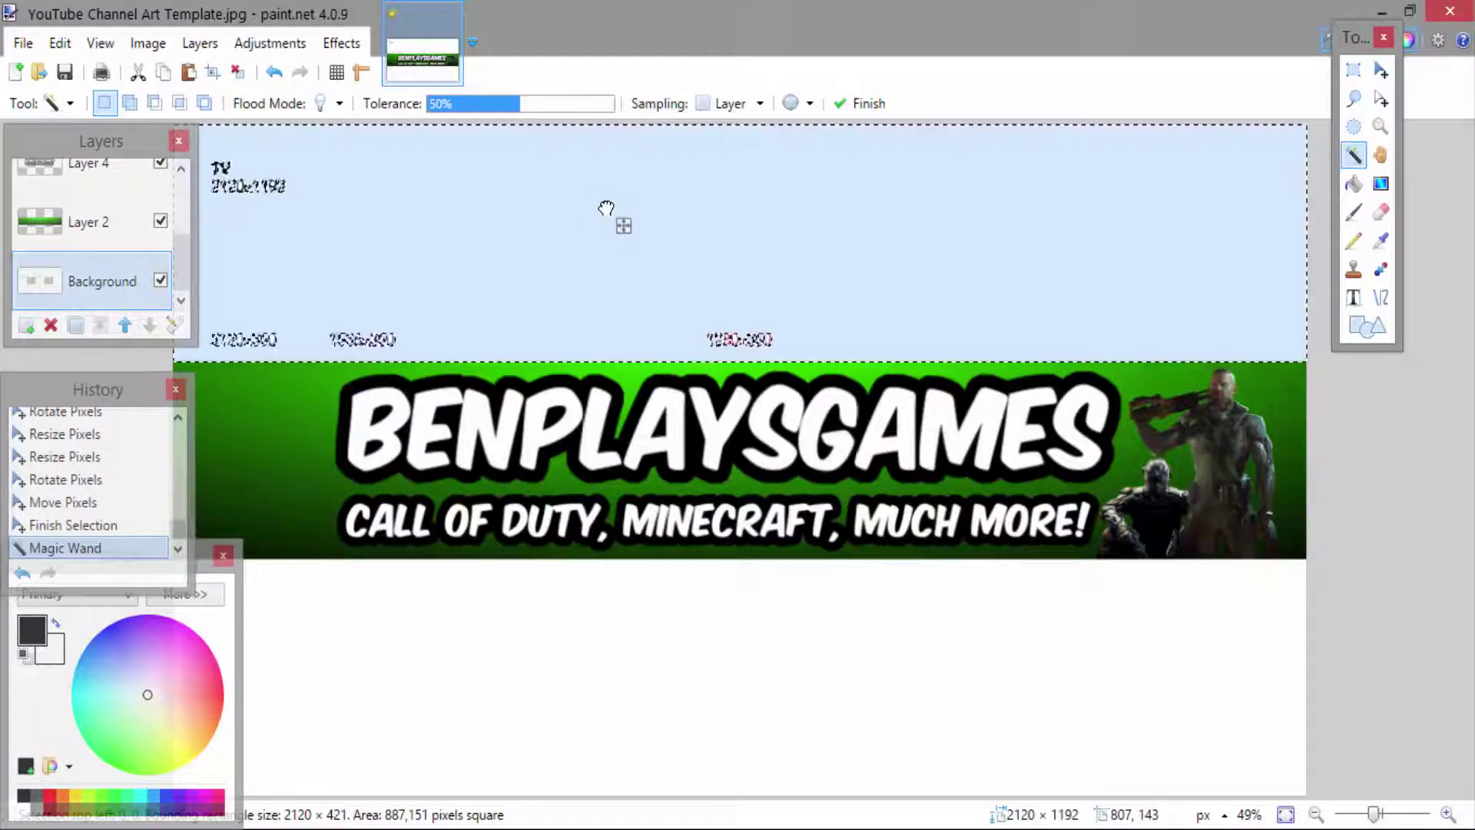
key(Delete)
click(876, 695)
key(Delete)
Rectangle-select and delete the leftover size labels around the strip.
click(1355, 70)
mouse_move(807, 344)
mouse_down()
mouse_move(197, 203)
mouse_move(196, 123)
mouse_up()
key(Delete)
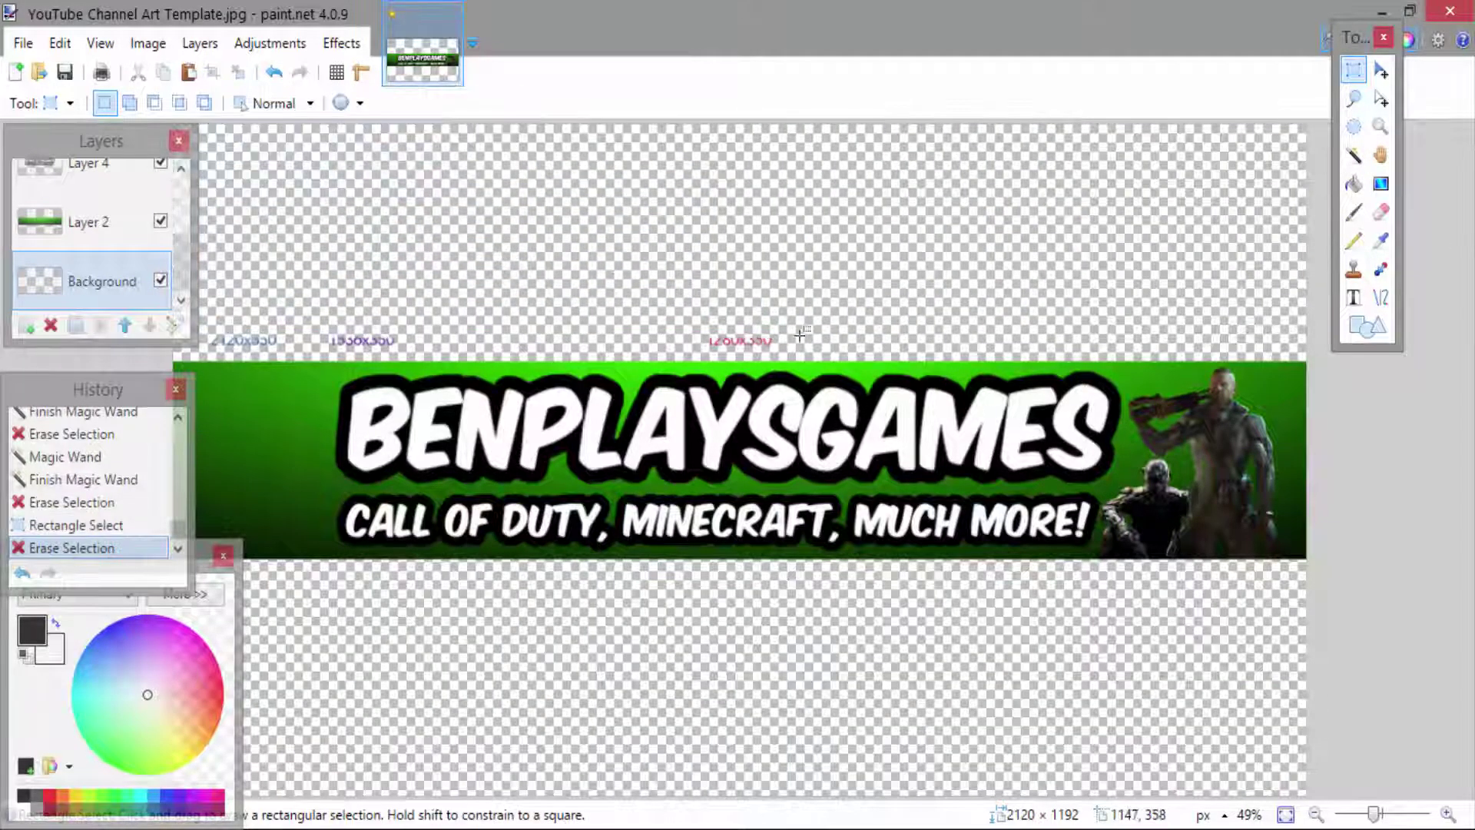
drag(801, 336, 198, 345)
key(Delete)
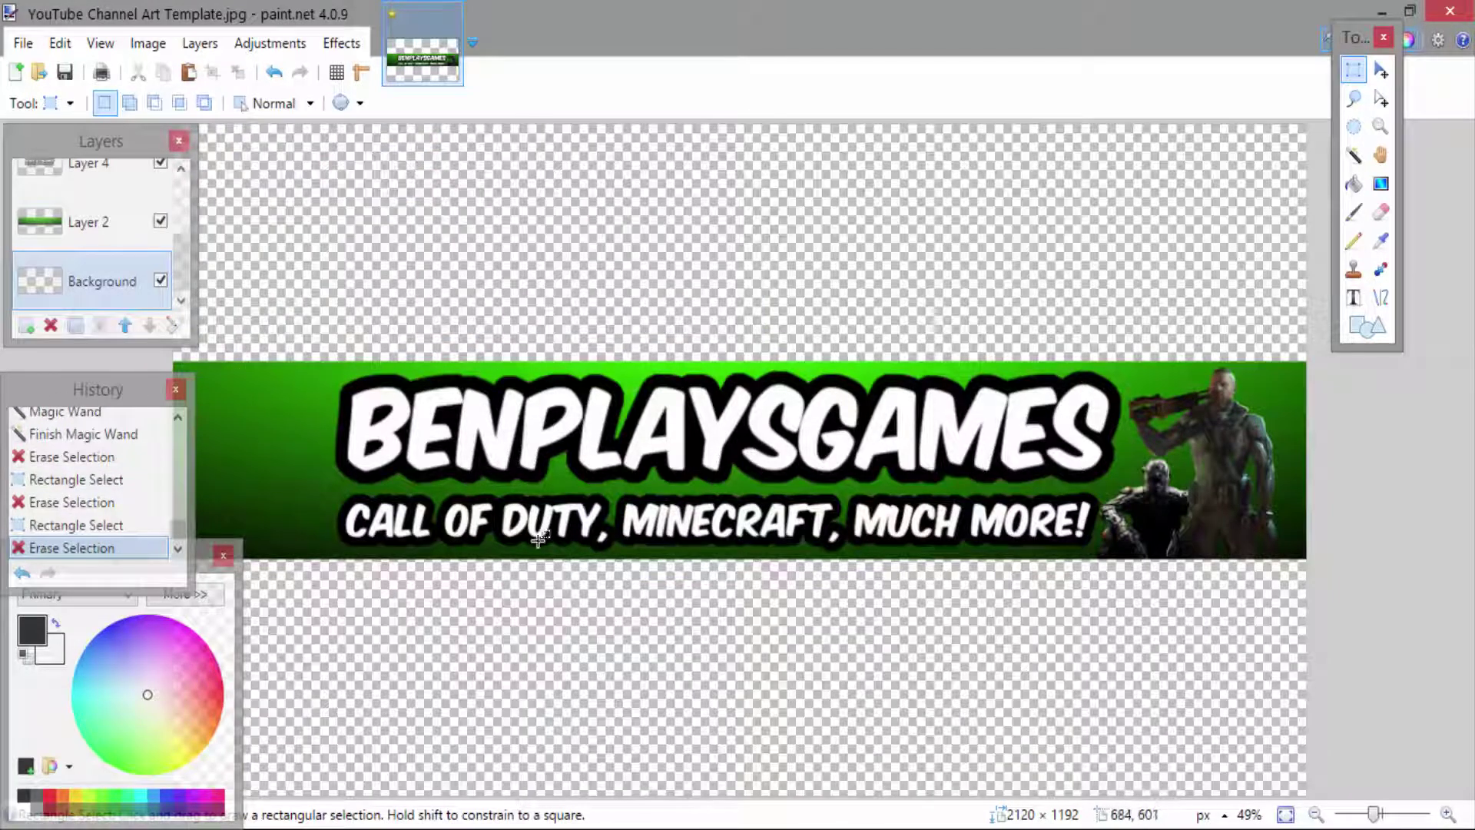
Search Google Images for 'pink gradient background'.
mouse_move(258, 826)
click(368, 726)
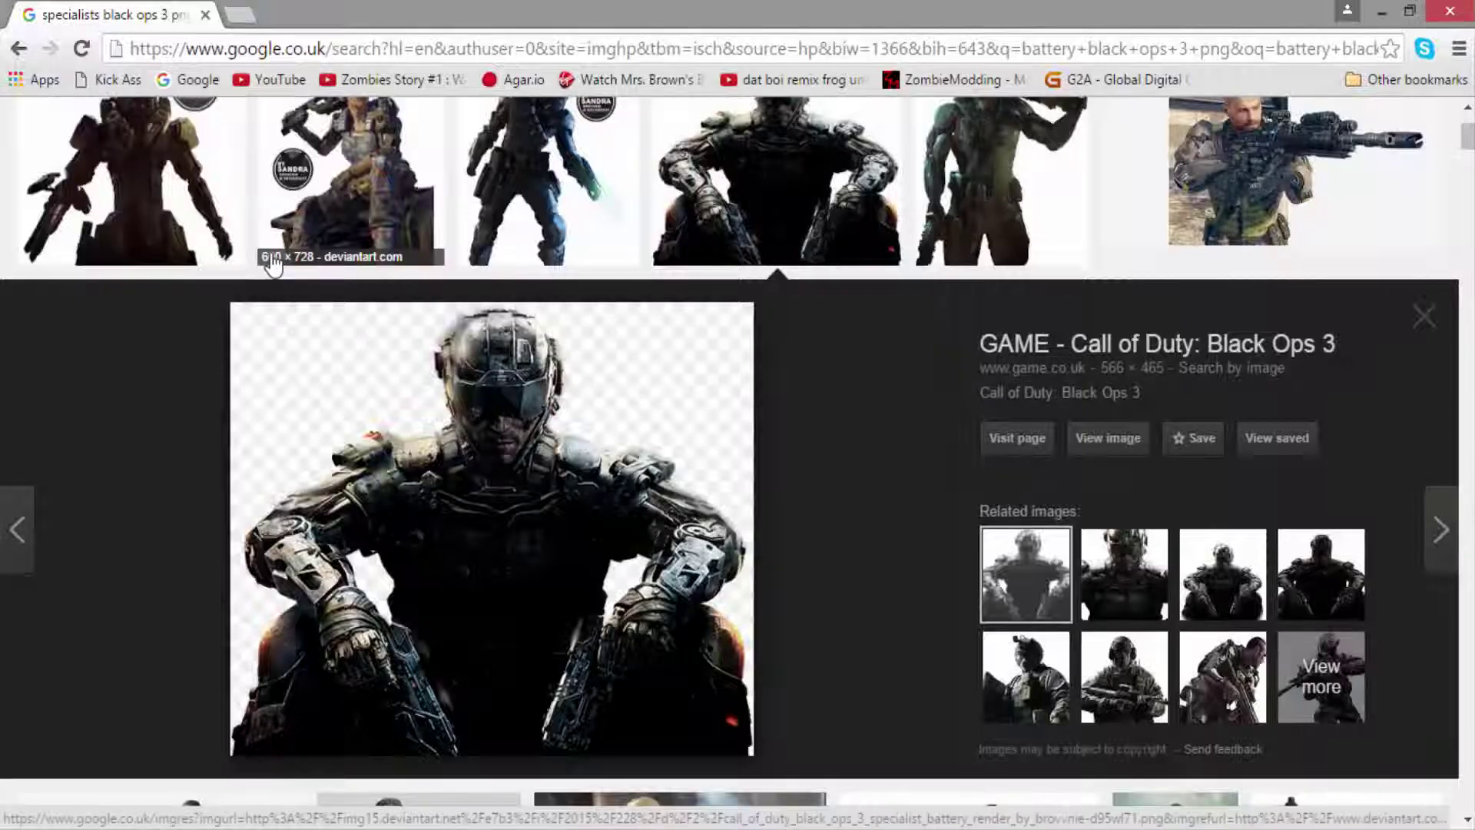
scroll(306, 154, up, 3)
click(306, 143)
text(P)
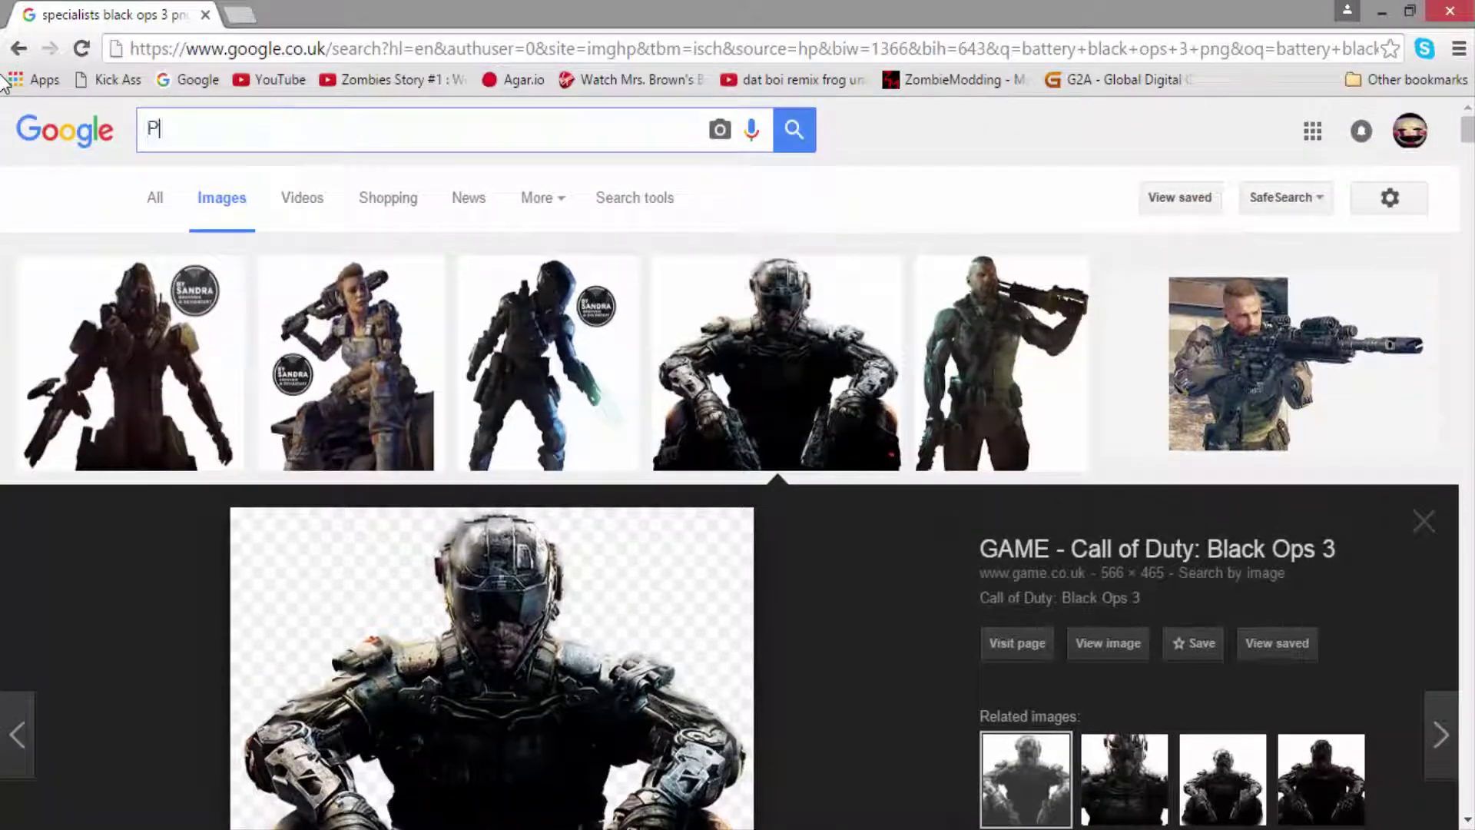
text(ink)
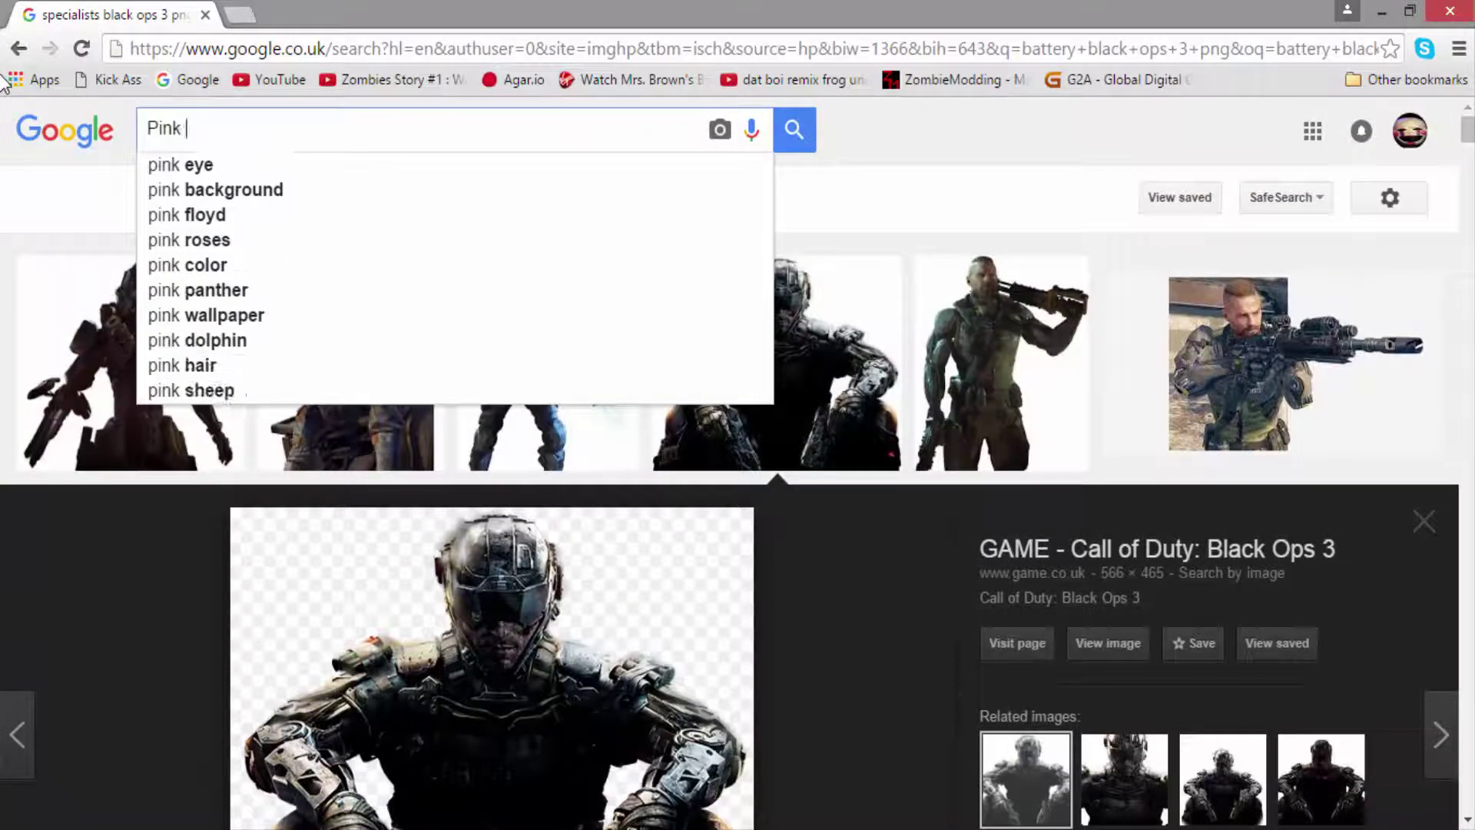
key(Down)
key(Down)
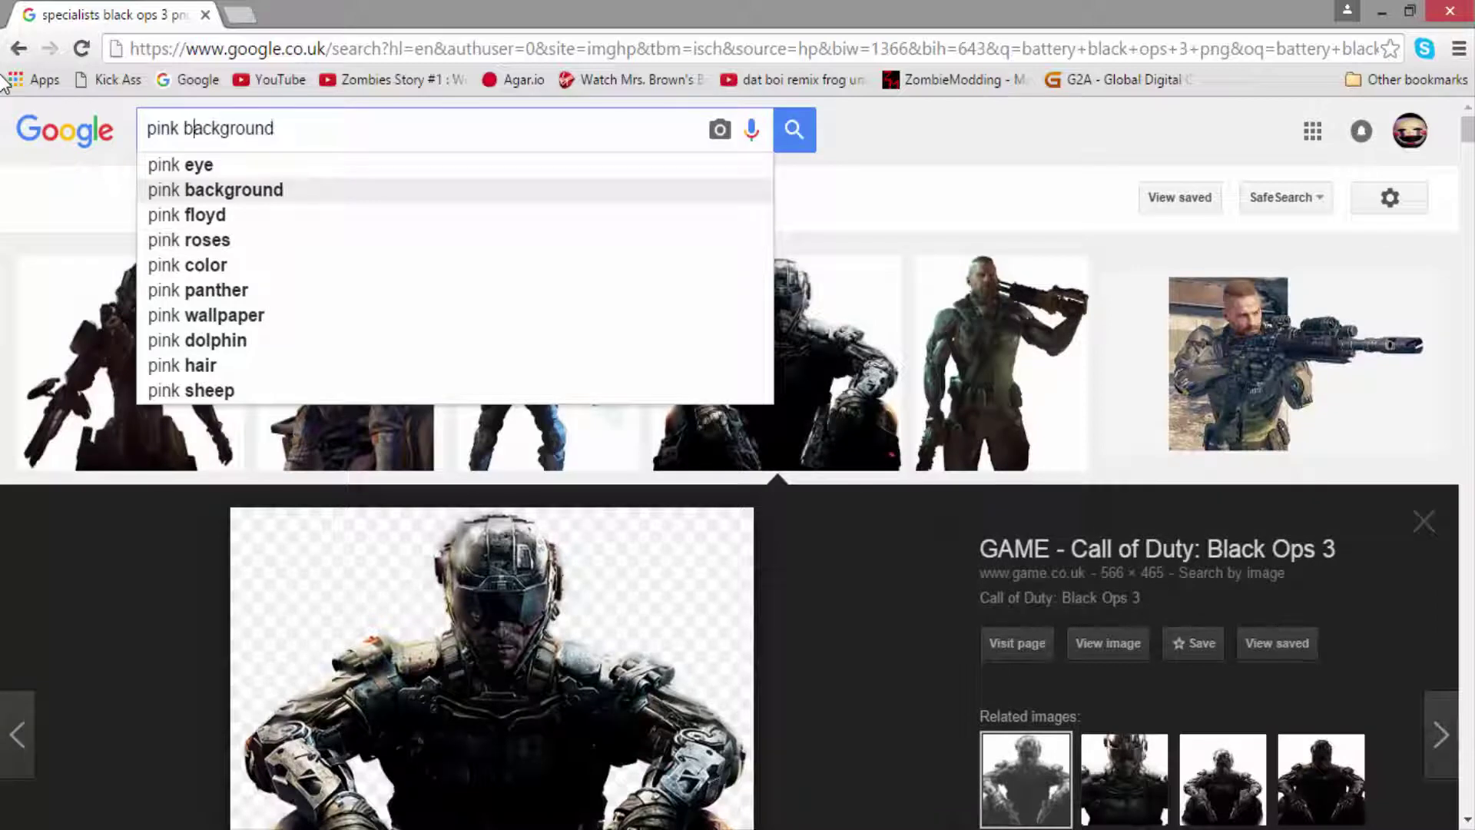
key(ctrl+Left)
text(gradien )
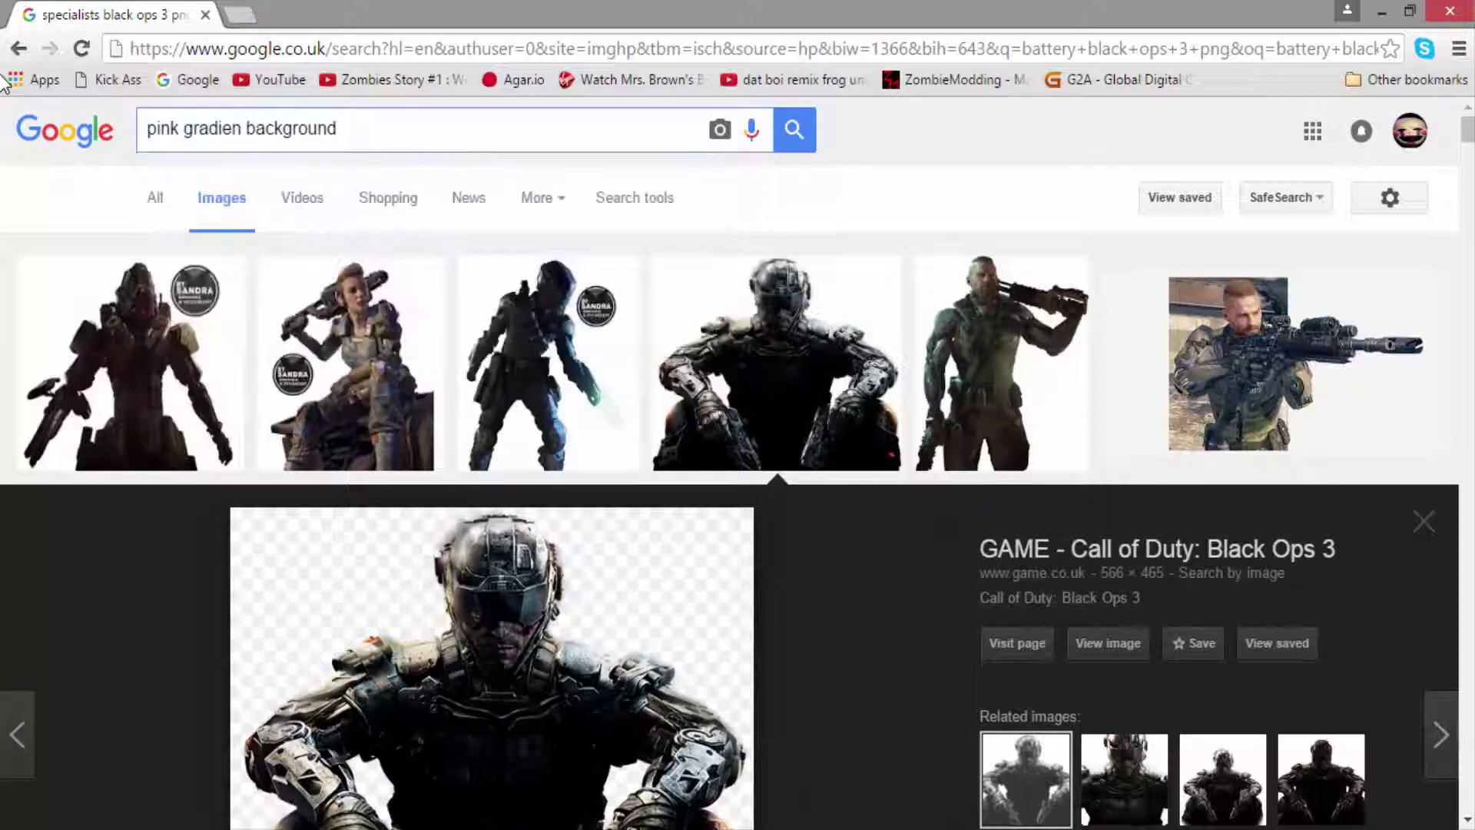
text(t)
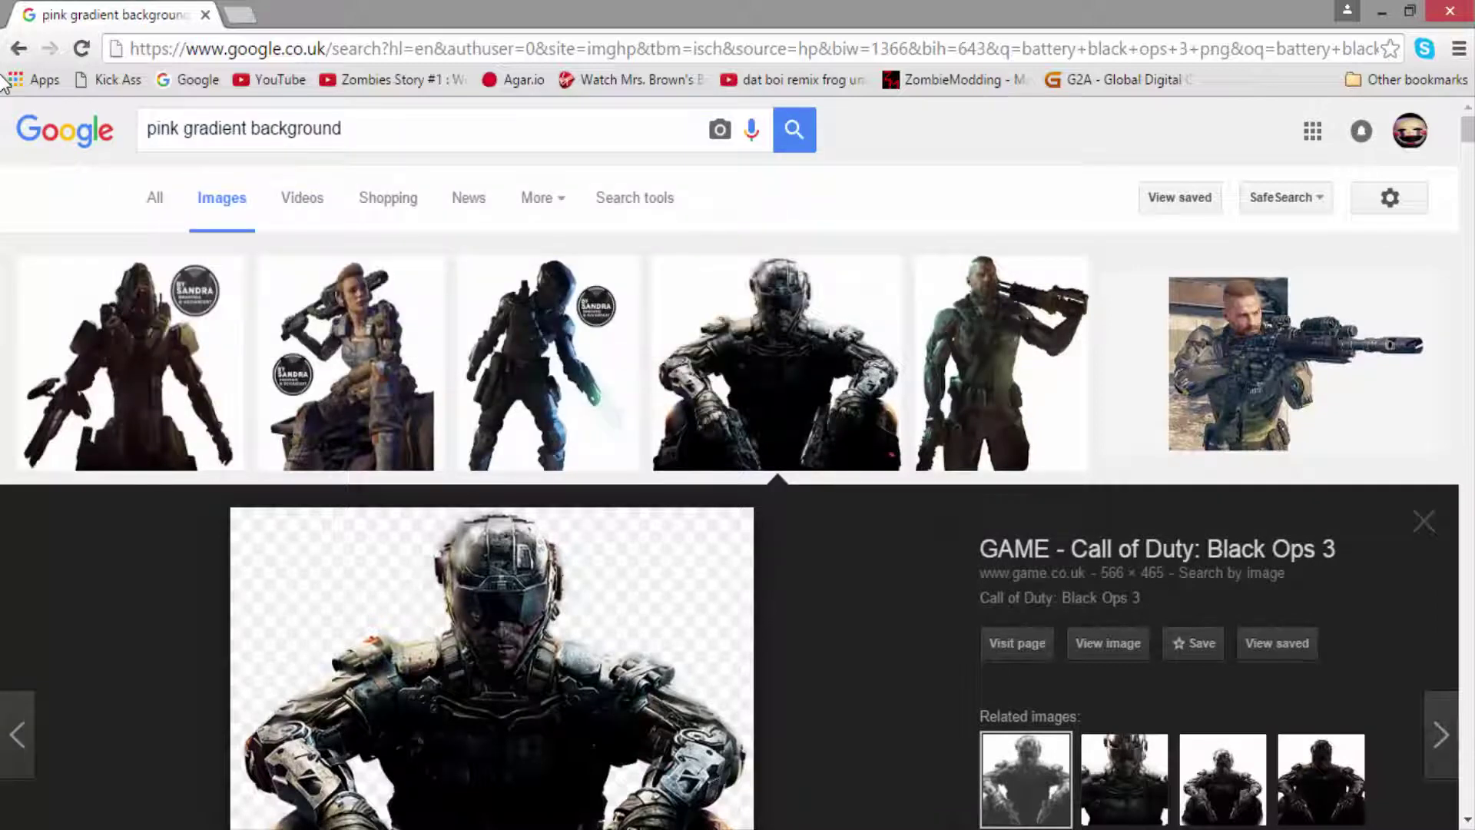
key(Return)
scroll(213, 504, down, 1)
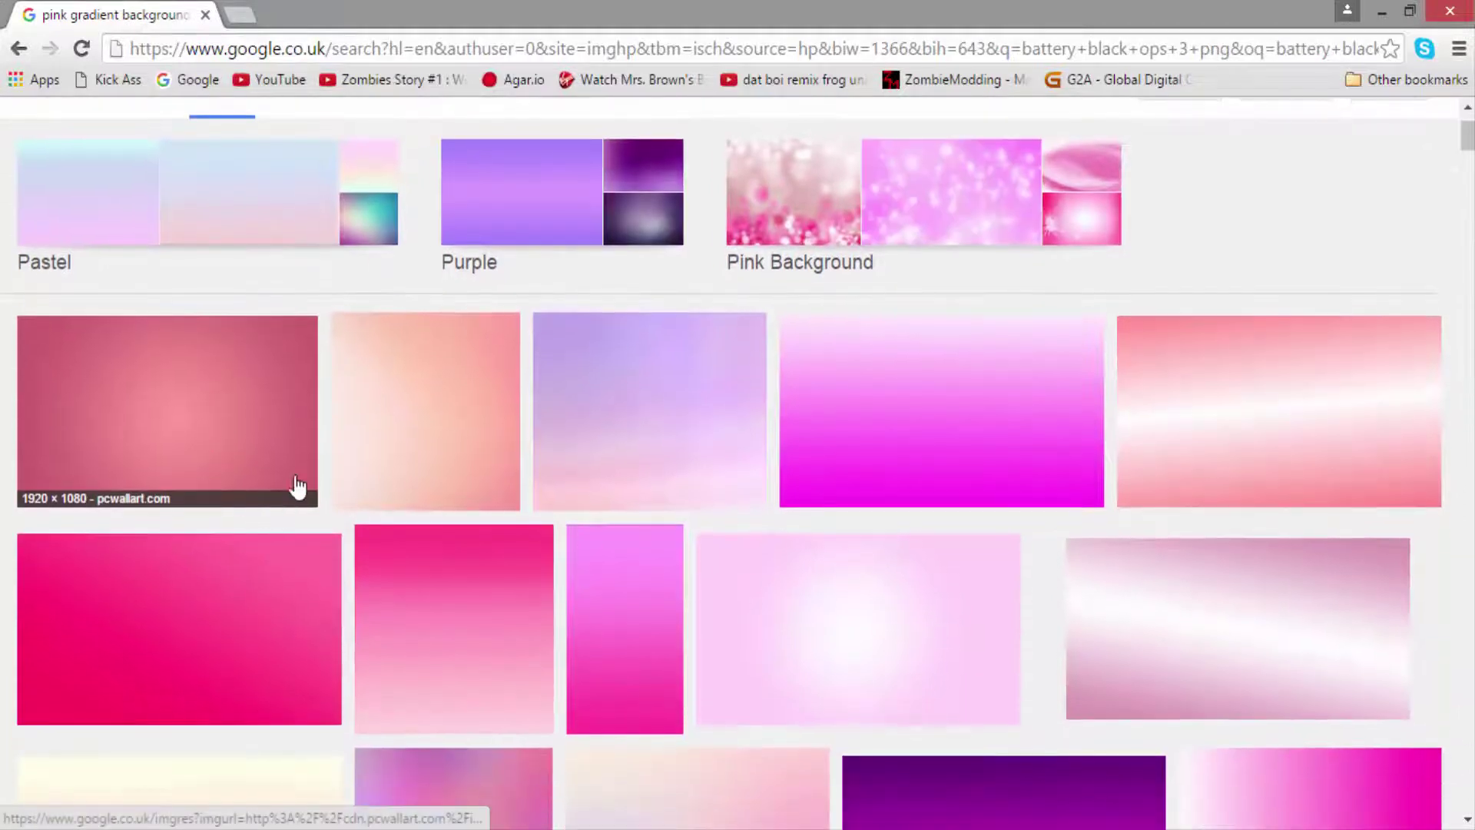
scroll(408, 171, up, 1)
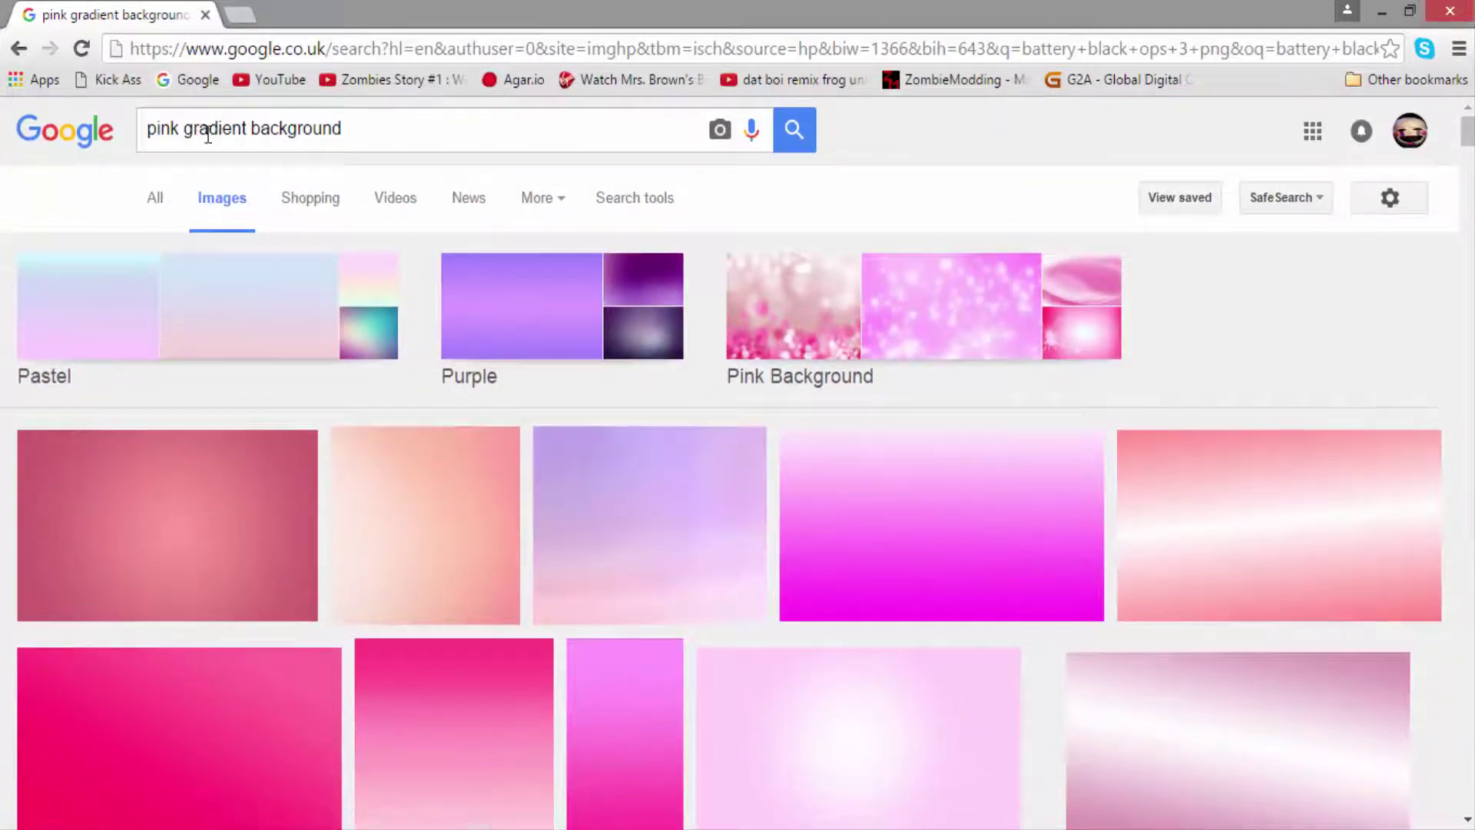
Switch to purple gradient backgrounds and copy the cyan-to-pink gradient image.
click(442, 286)
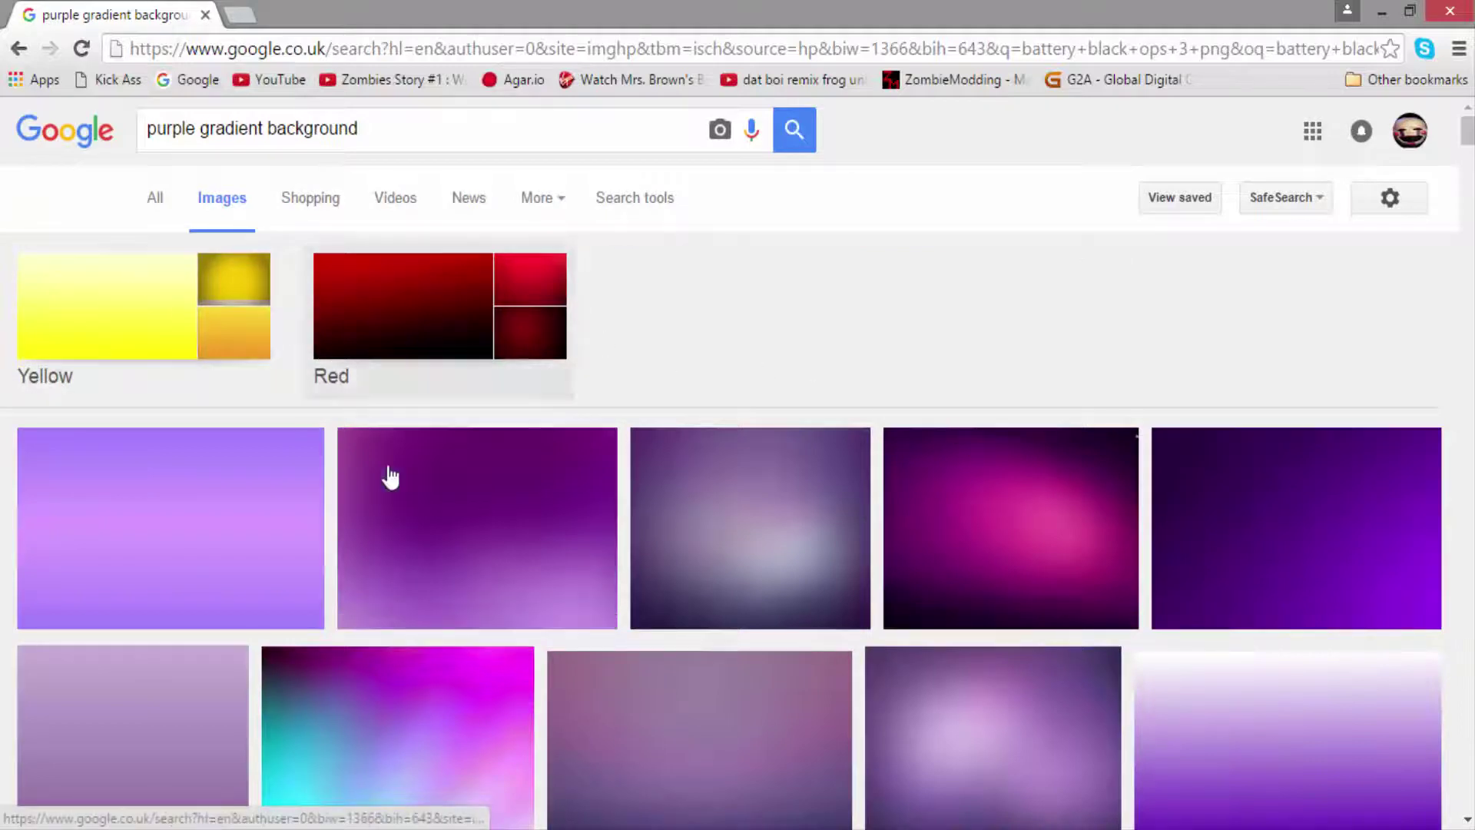
scroll(407, 576, down, 1)
click(400, 585)
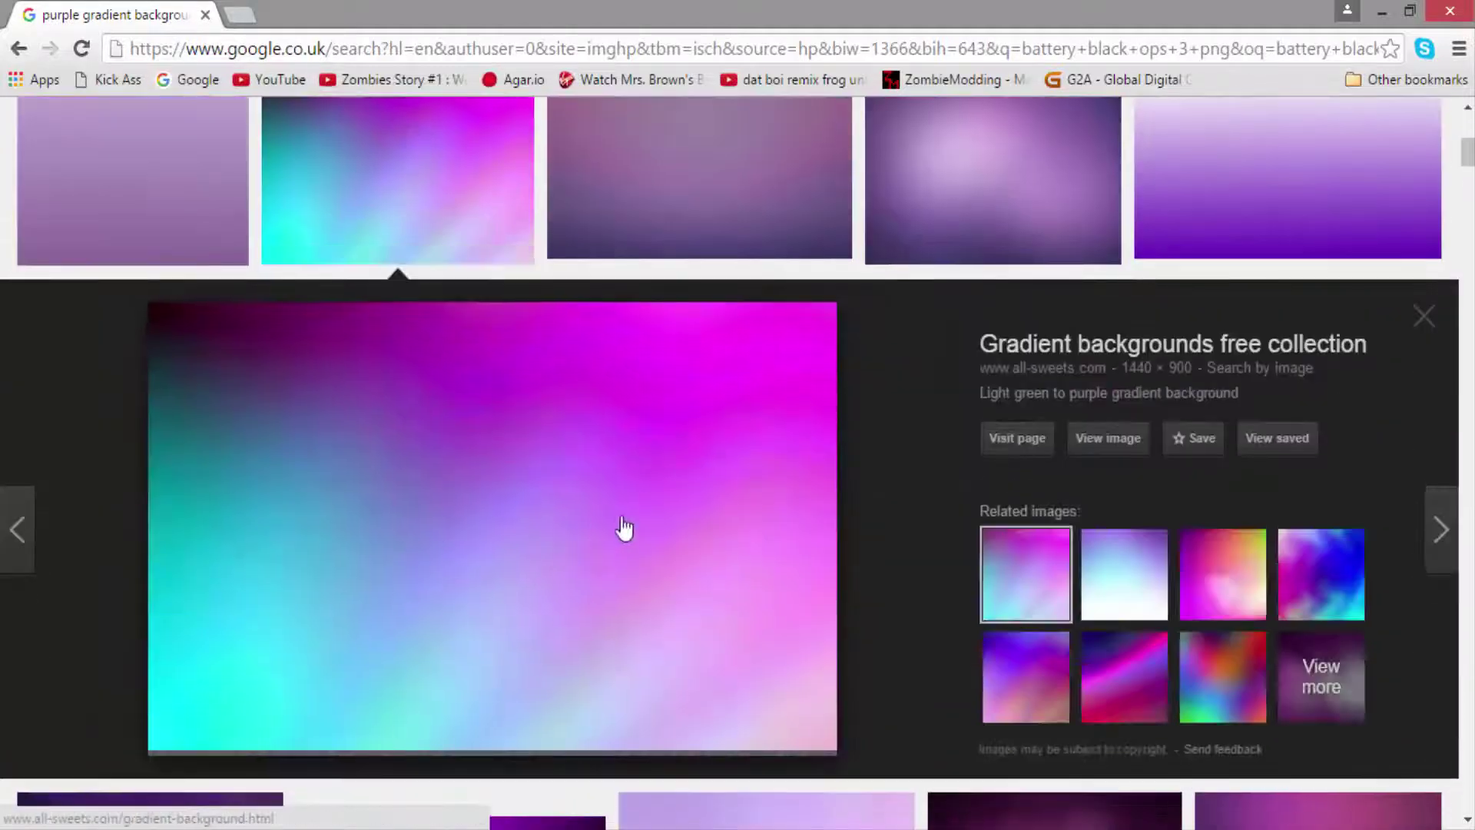
right_click(643, 471)
click(719, 702)
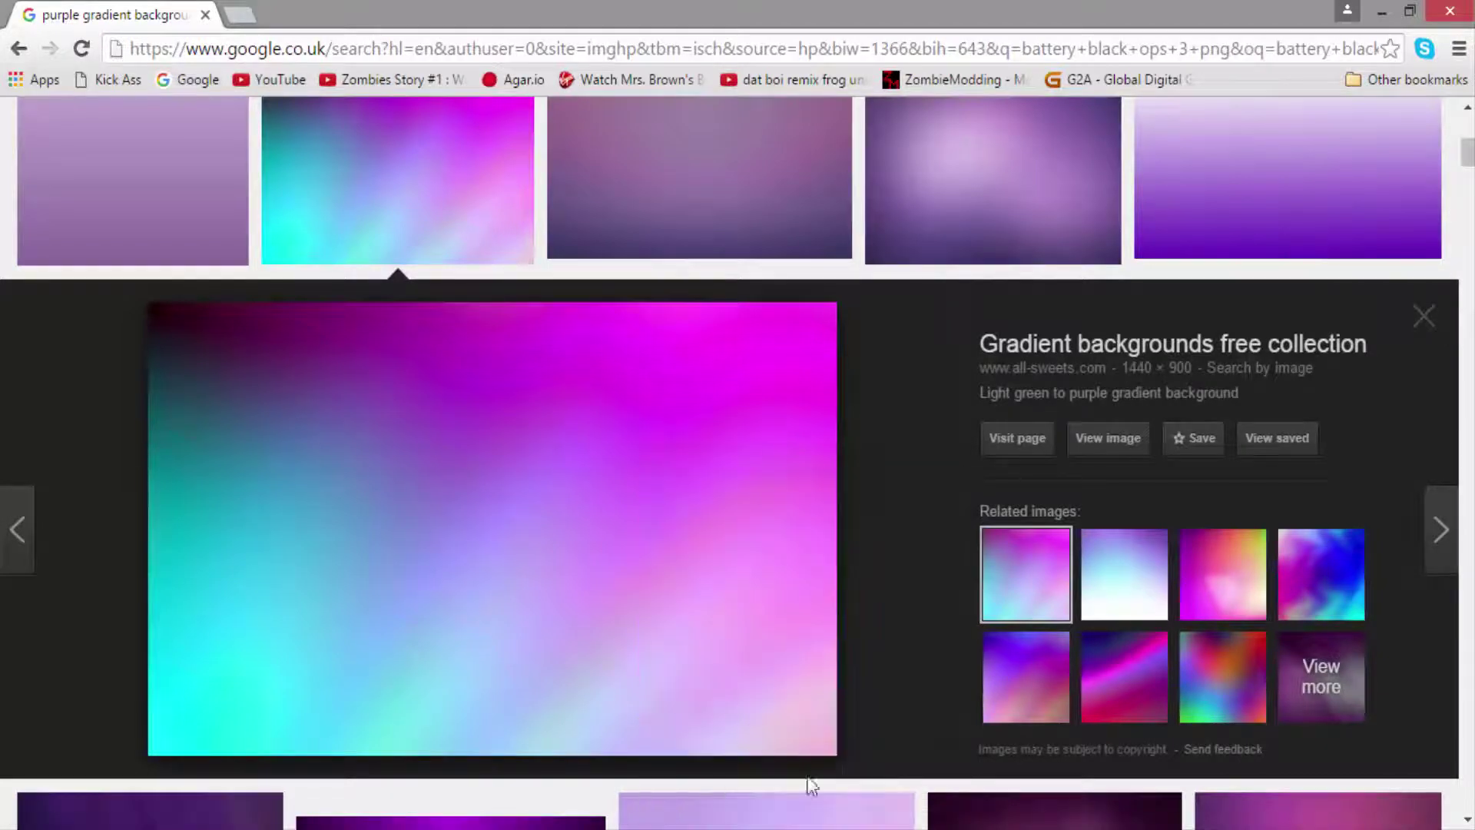
Paste the gradient onto the Background layer, stretch it over the 2120×1192 canvas, and deselect.
key(alt+Tab)
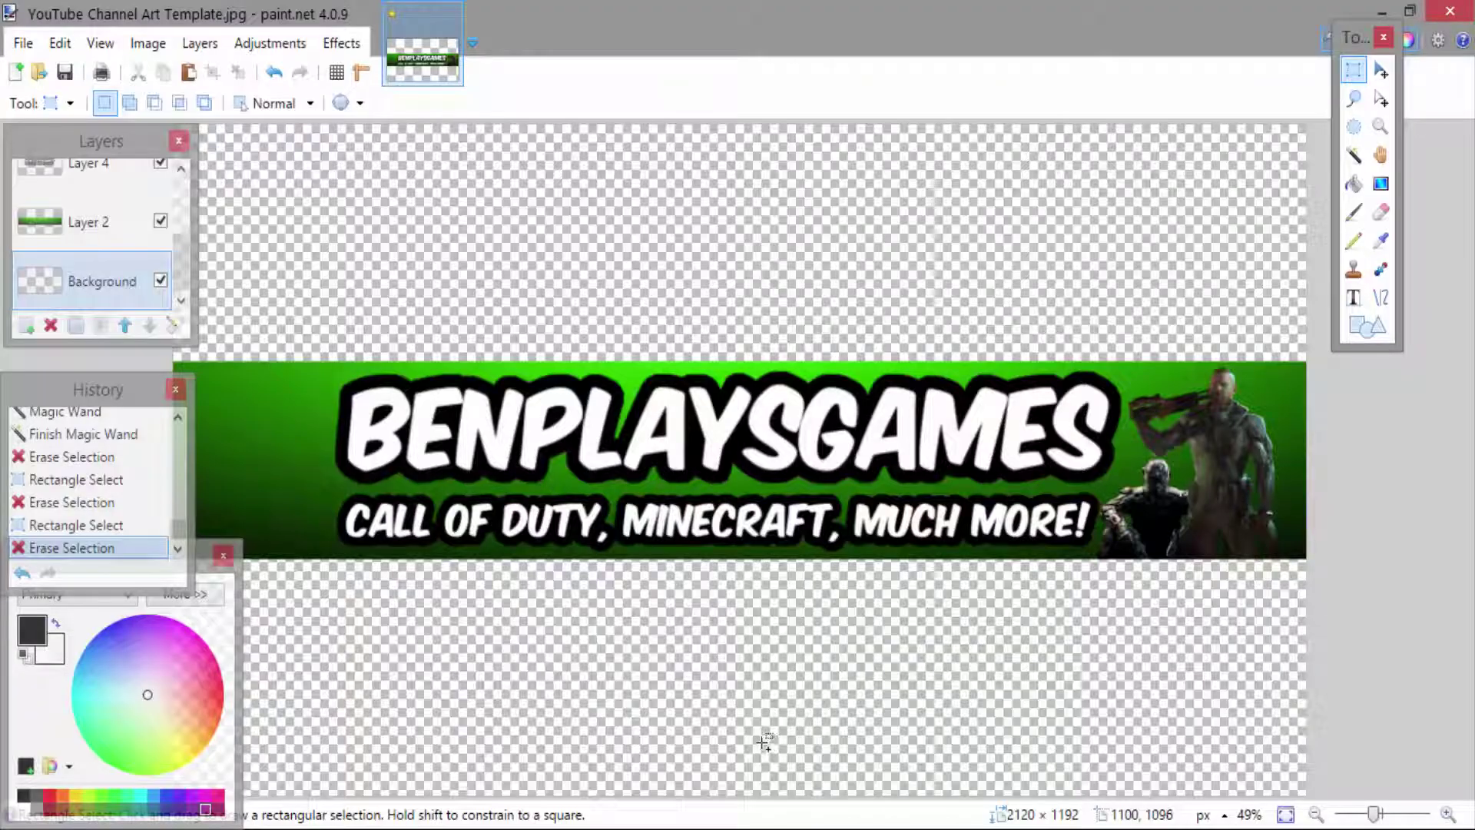
key(ctrl+v)
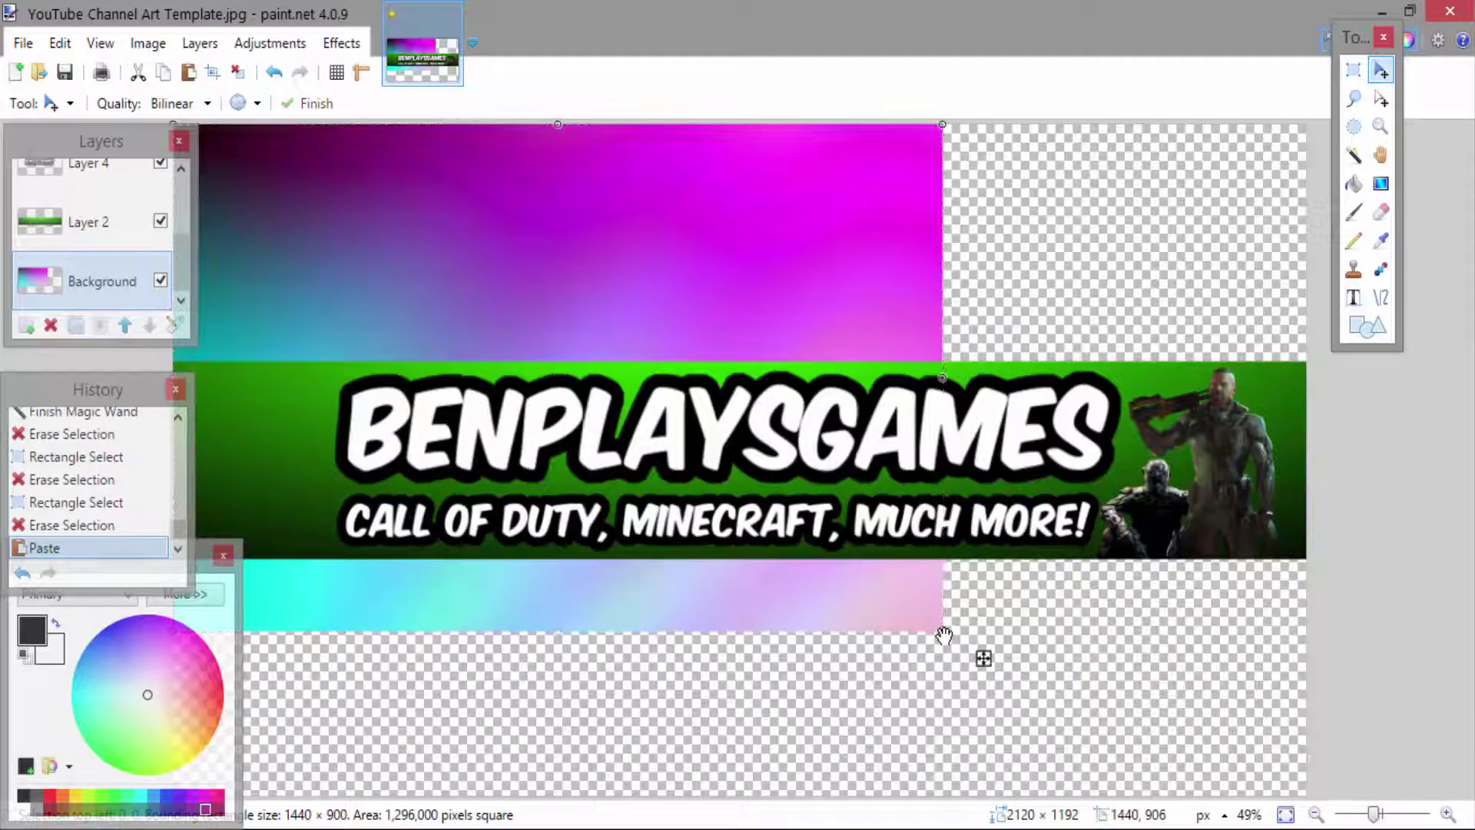
drag(945, 635, 1191, 797)
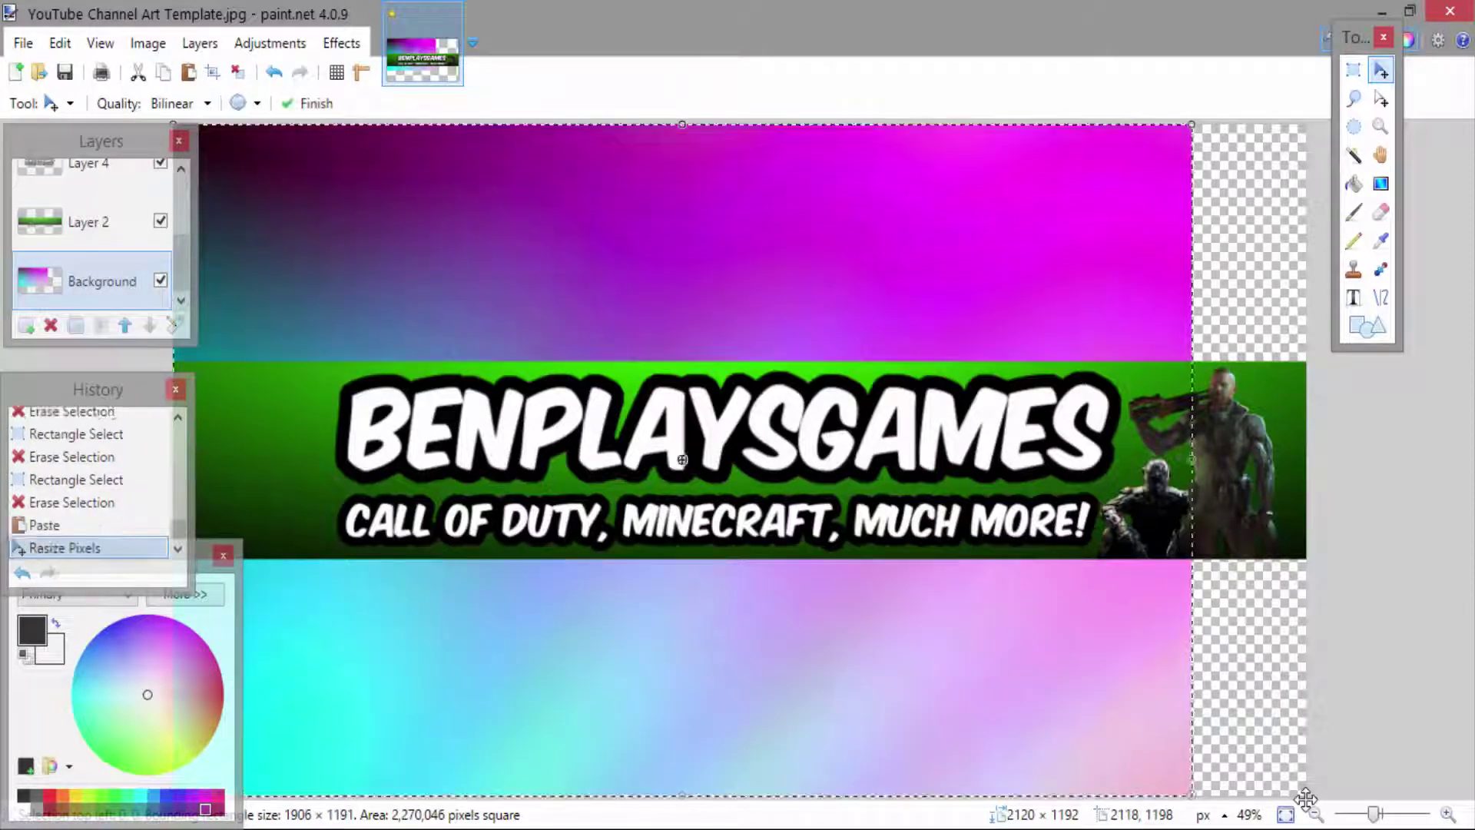
click(1306, 799)
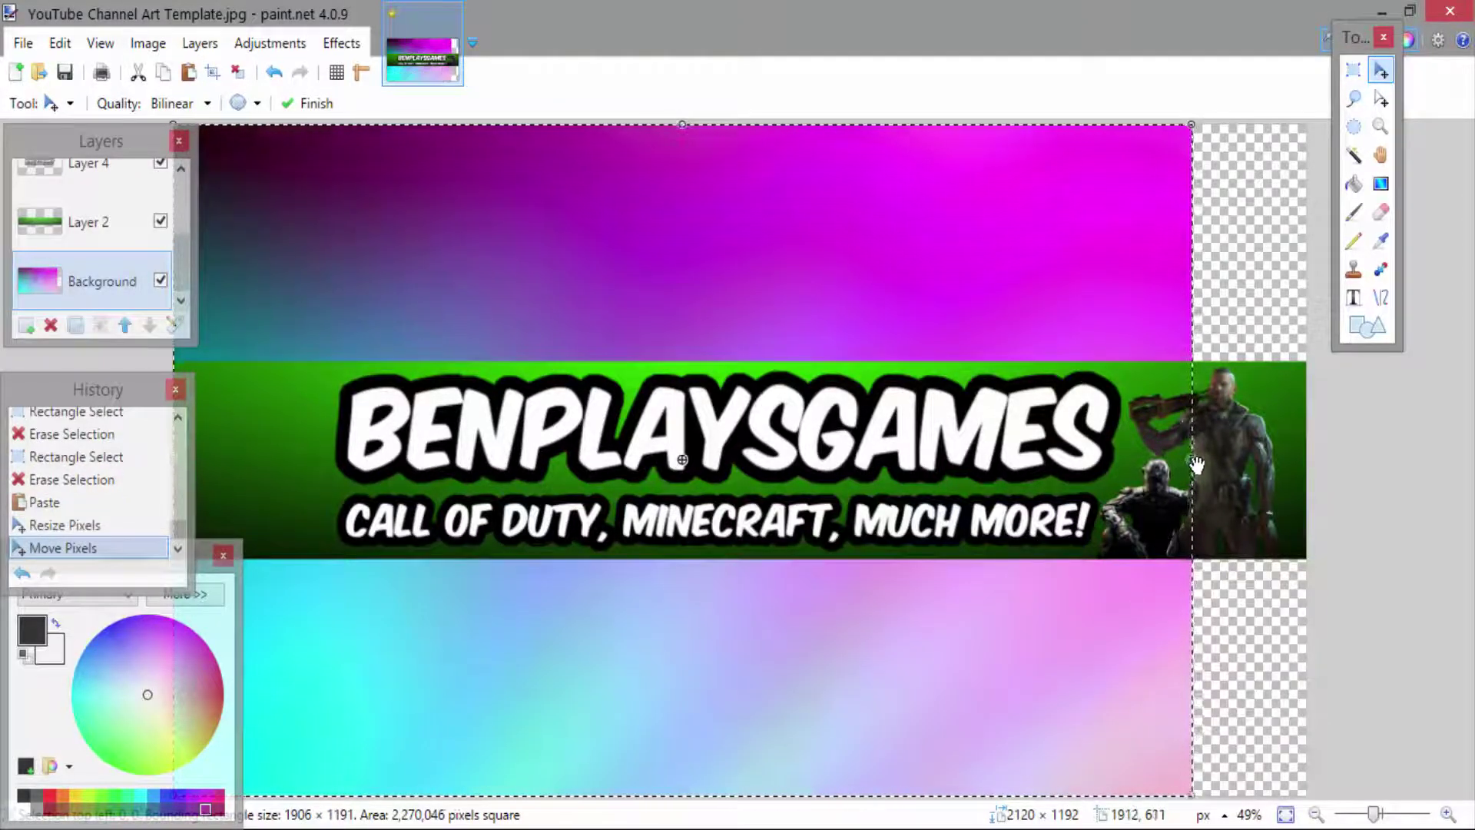
drag(1196, 465, 1314, 461)
click(1316, 814)
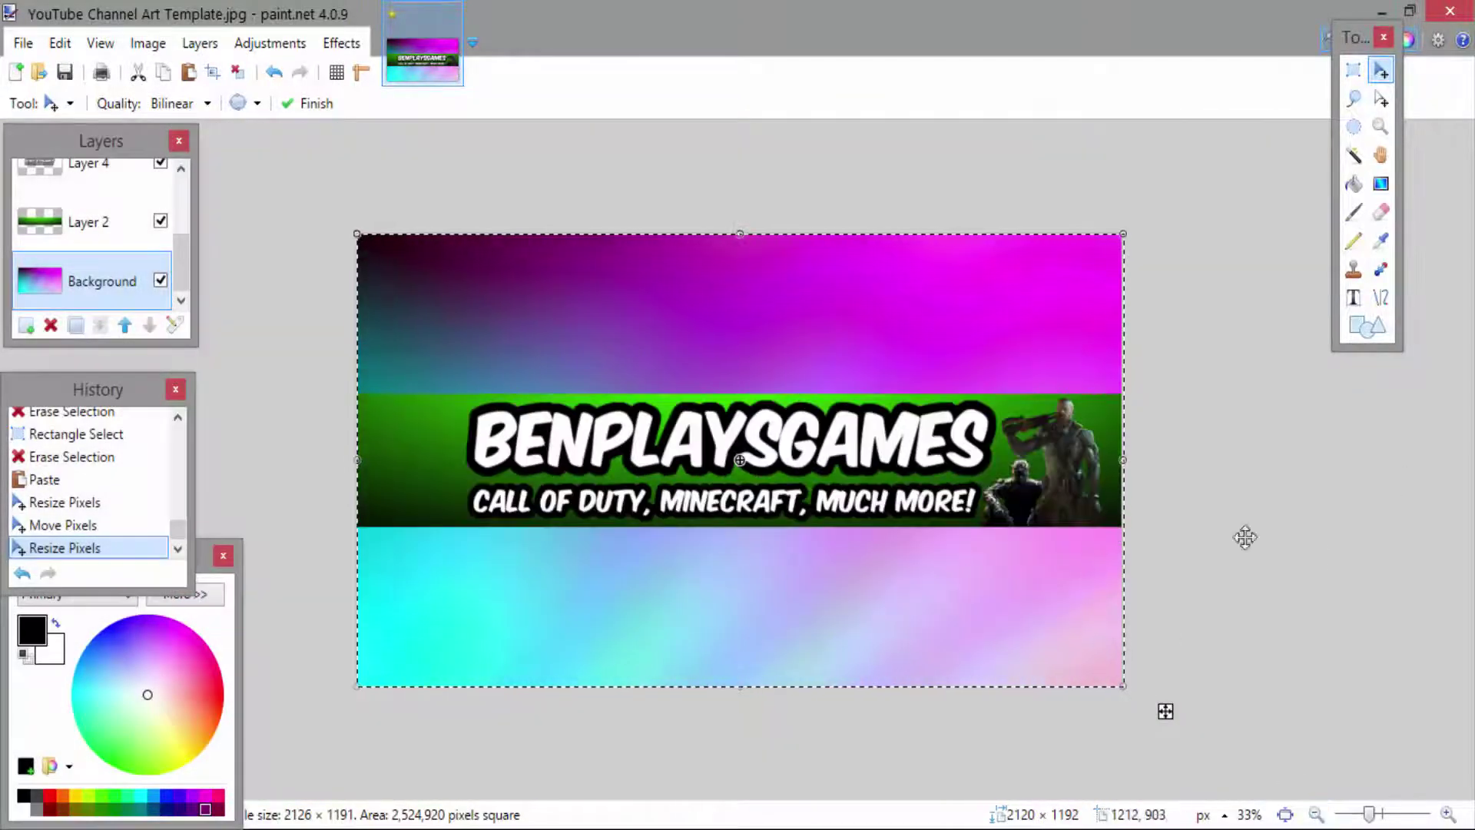
key(ctrl+d)
click(1354, 70)
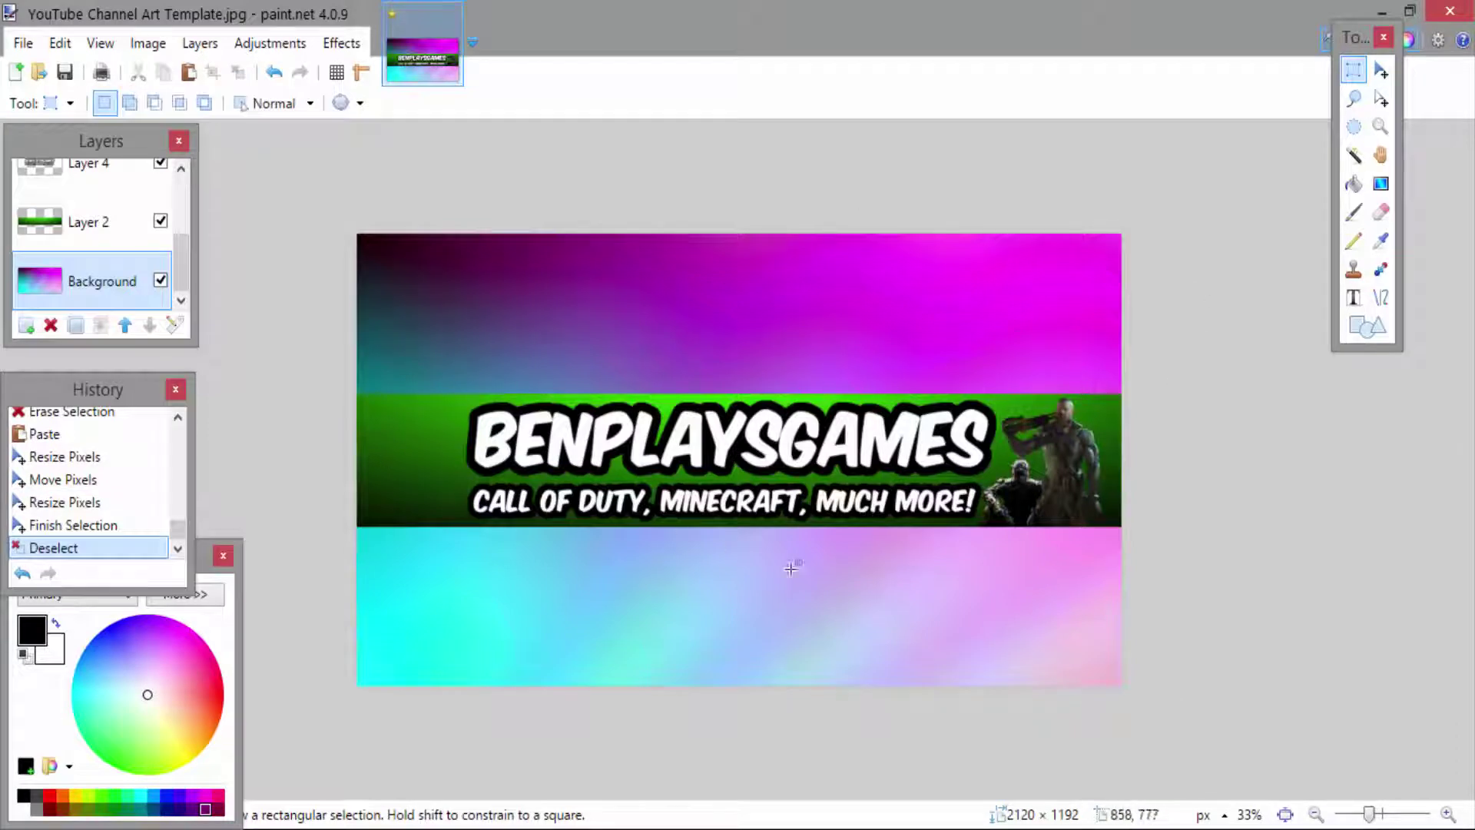
drag(366, 408, 454, 490)
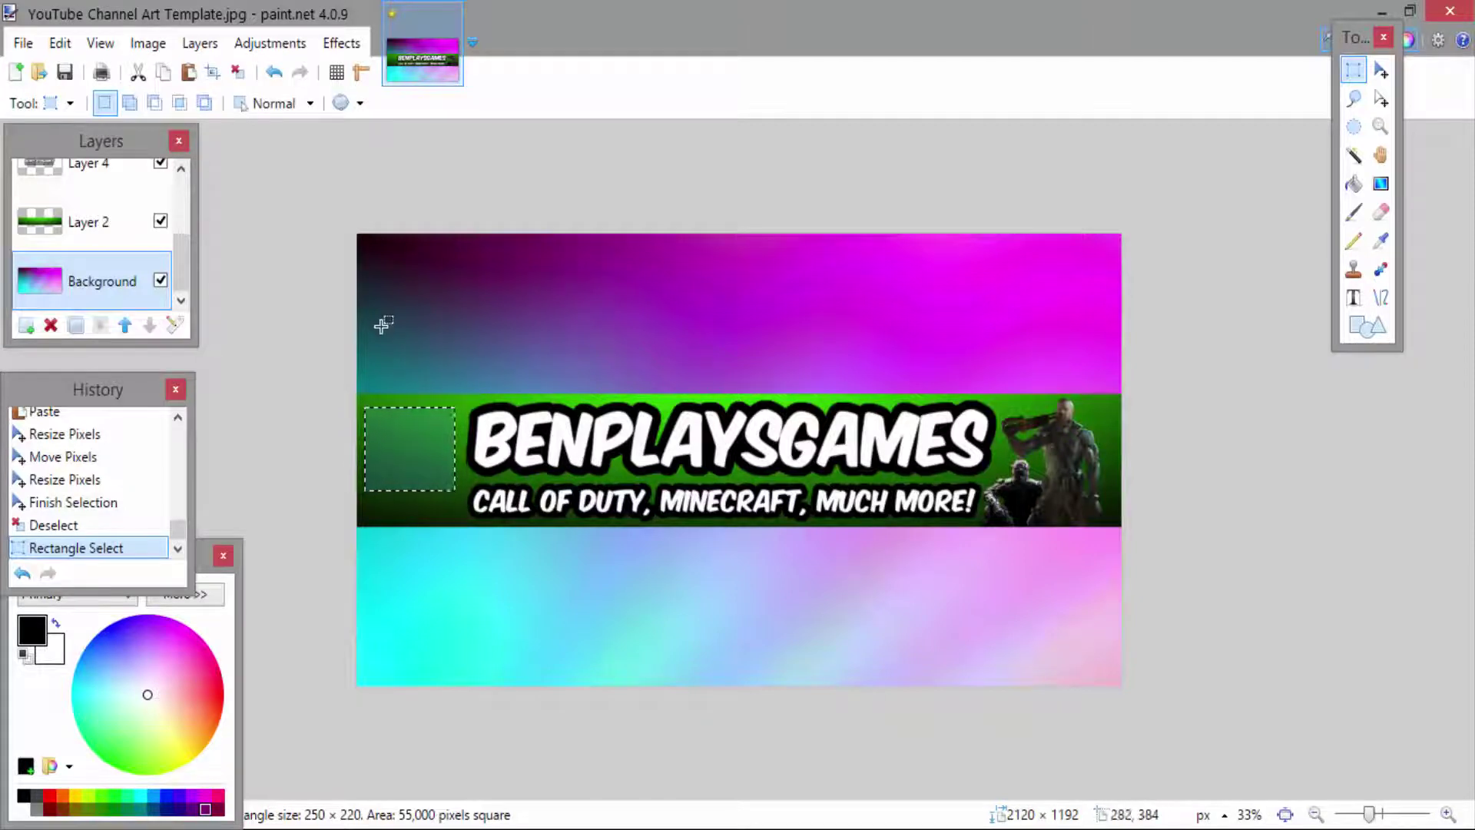
drag(381, 319, 1328, 768)
click(1381, 71)
click(1179, 269)
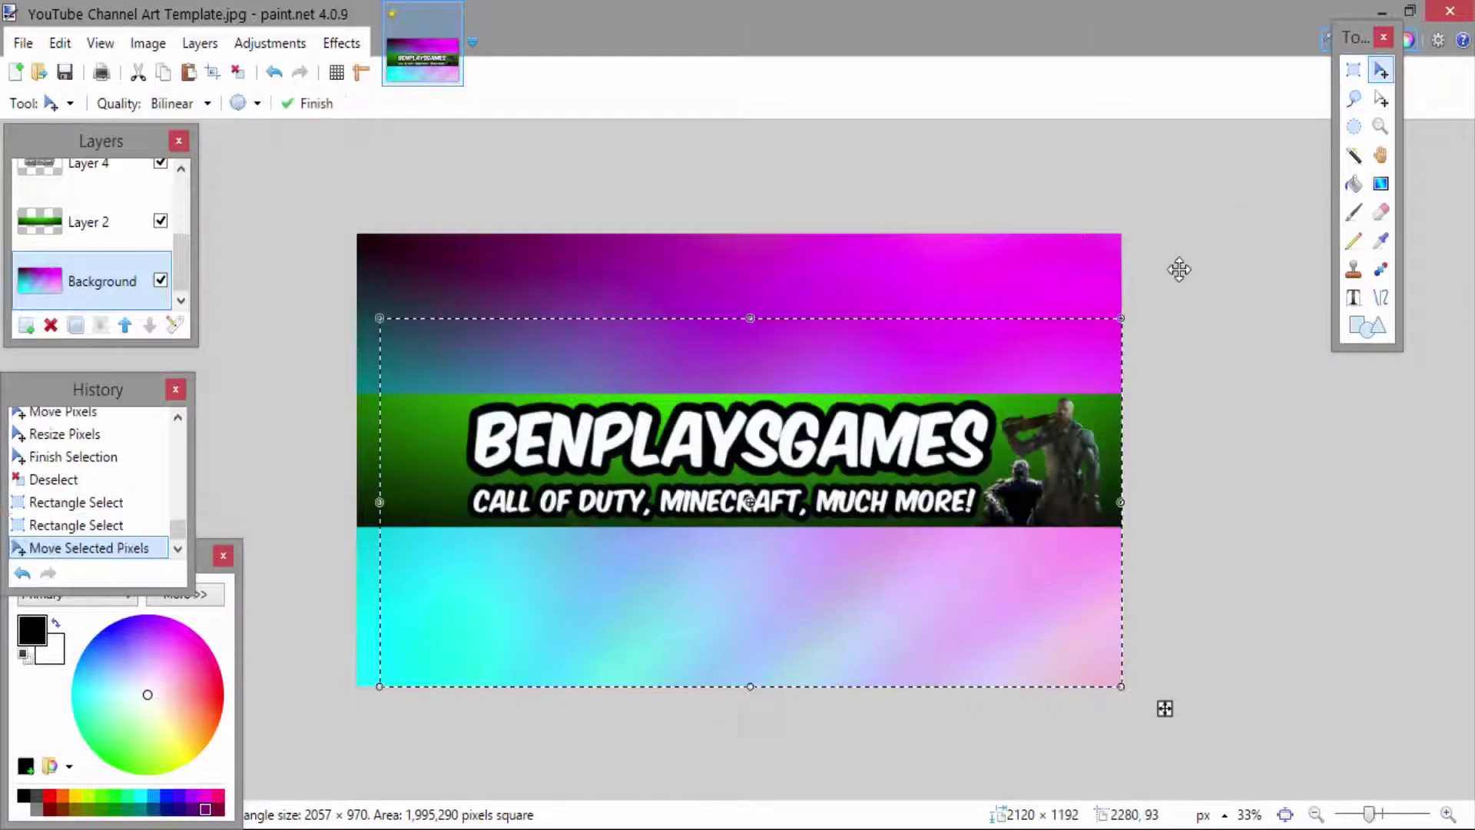
mouse_move(1099, 366)
mouse_down()
mouse_move(1085, 362)
mouse_move(1096, 359)
mouse_up()
key(ctrl+z)
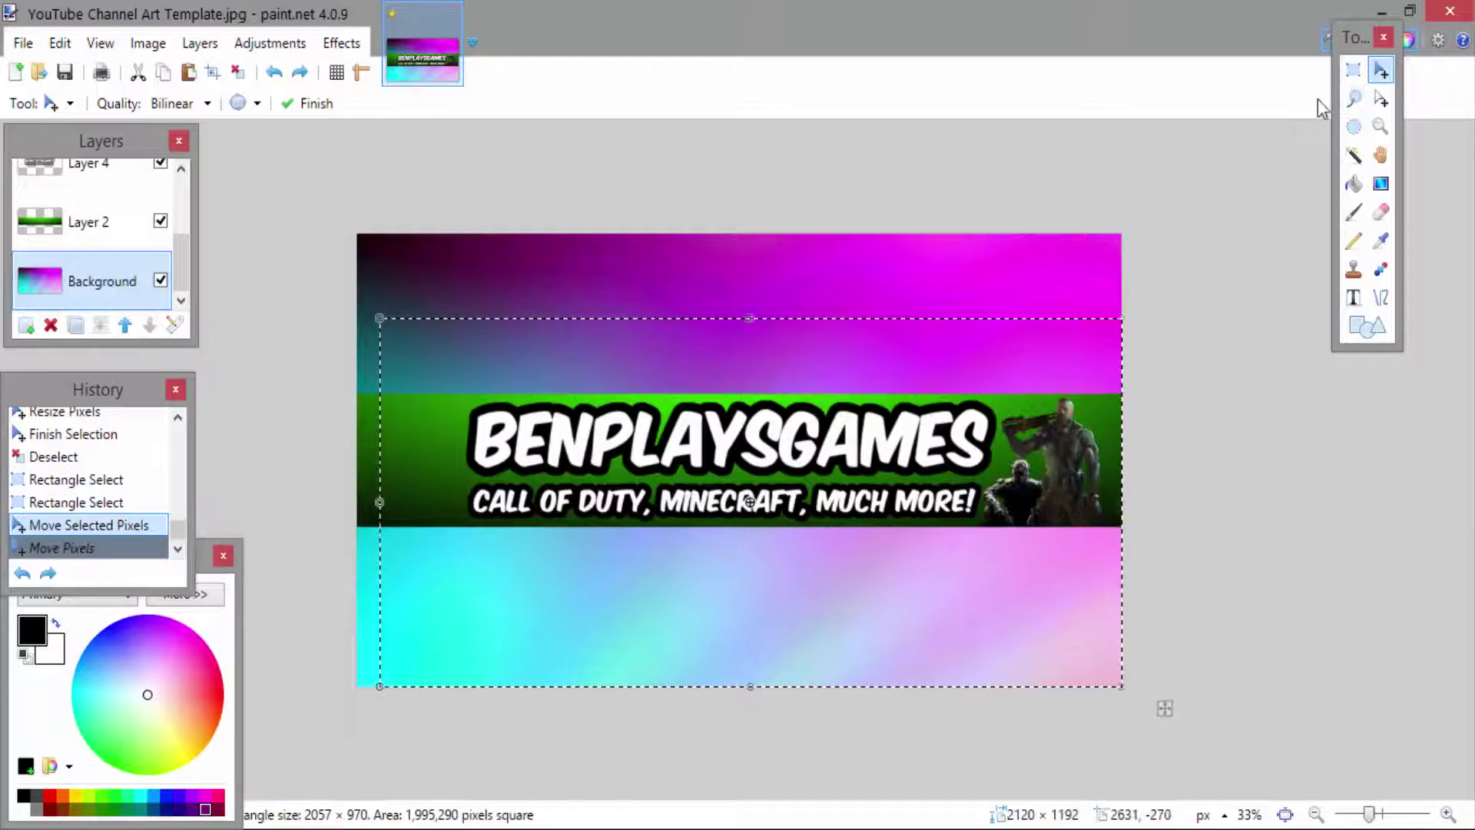
click(1354, 72)
click(1187, 223)
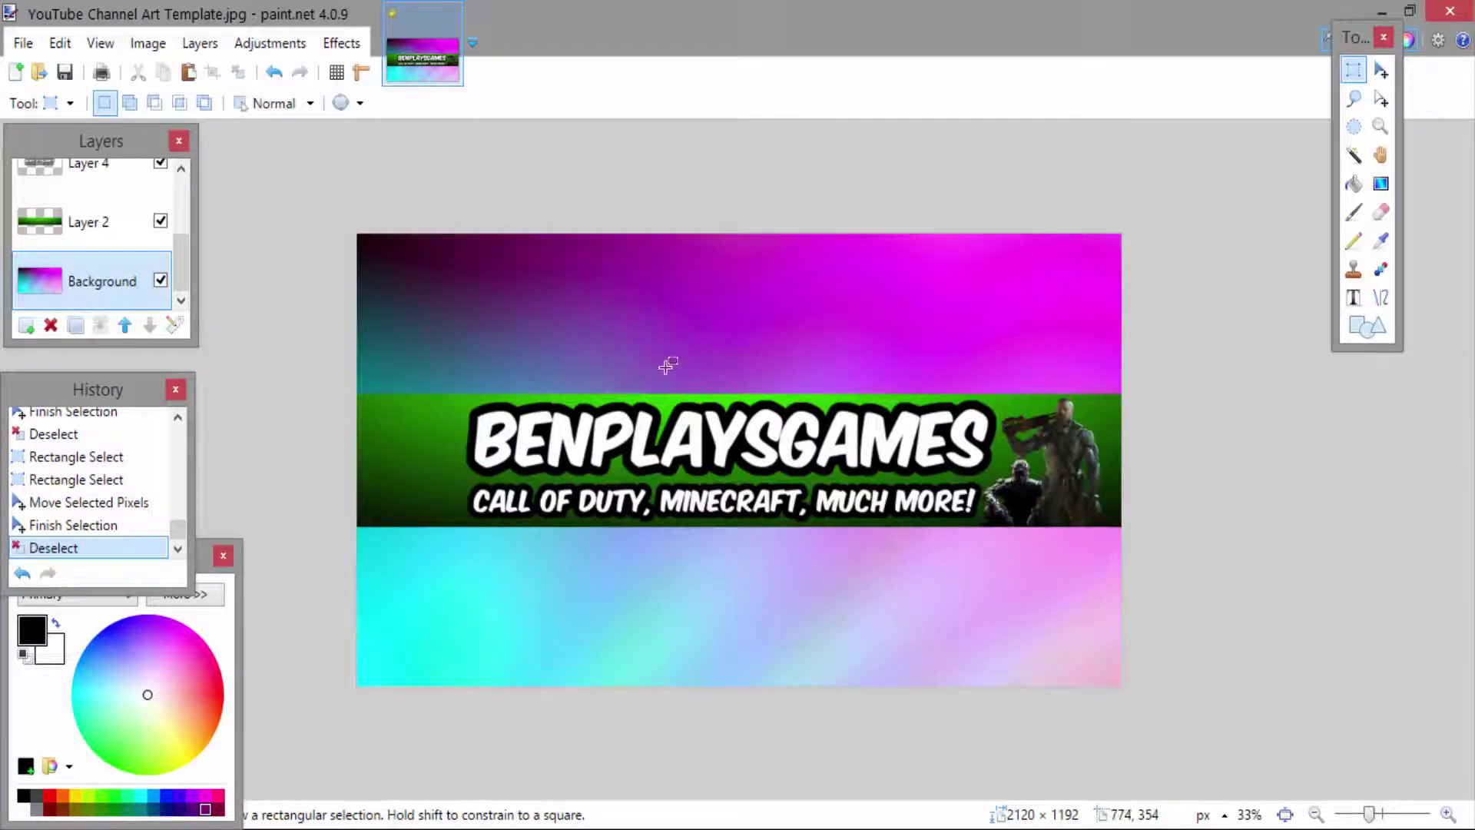